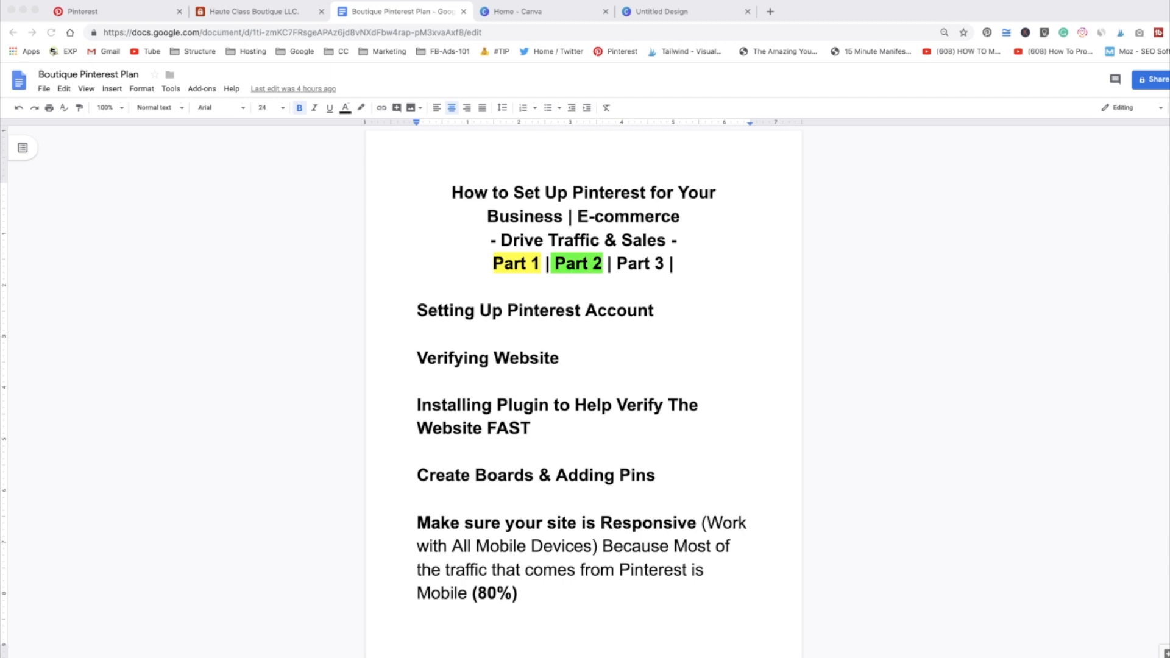
Review the plan document's outline and first board list, then look over the Haute Class Boutique home page.
scroll(562, 456, down, 3)
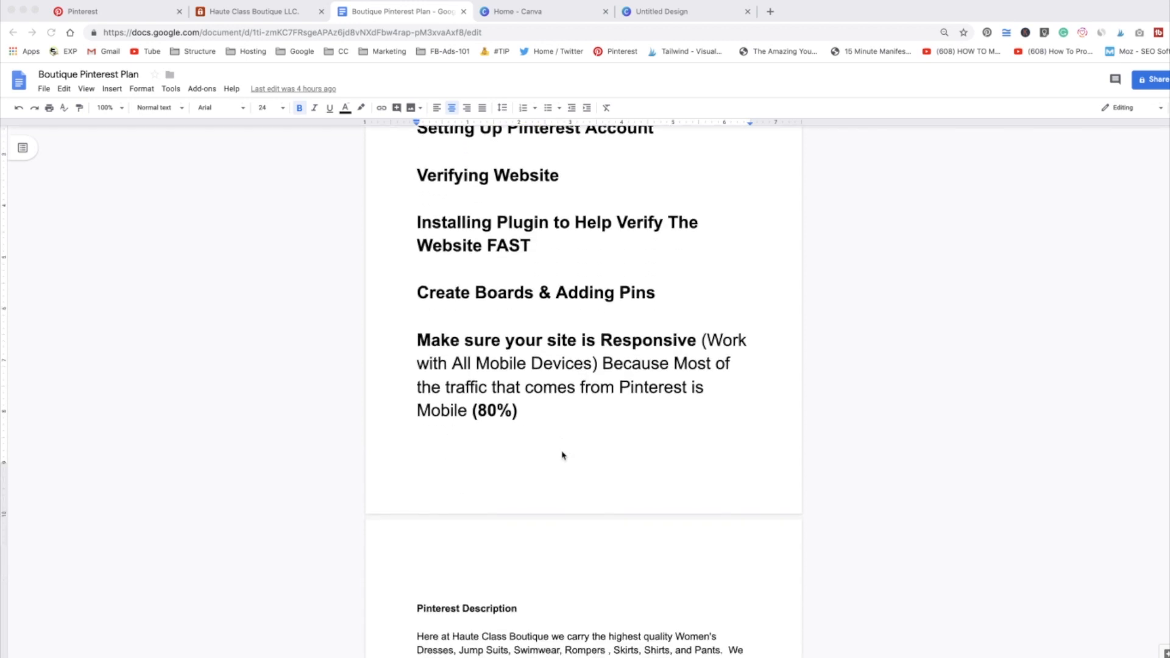
scroll(562, 456, down, 5)
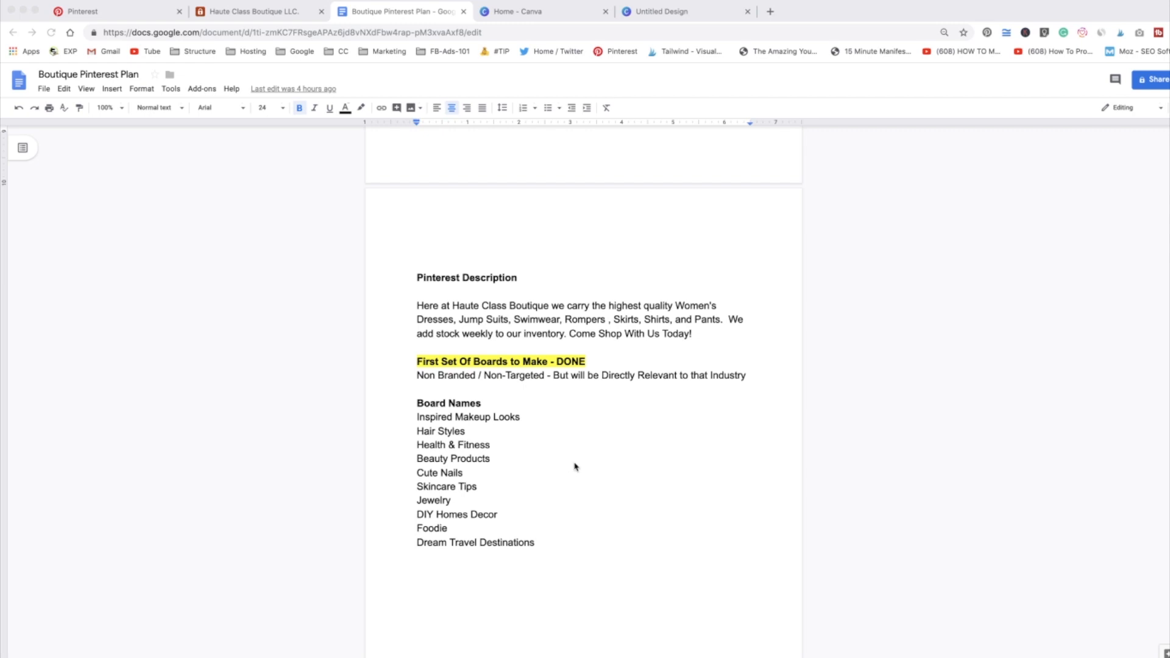
click(281, 20)
scroll(385, 221, down, 5)
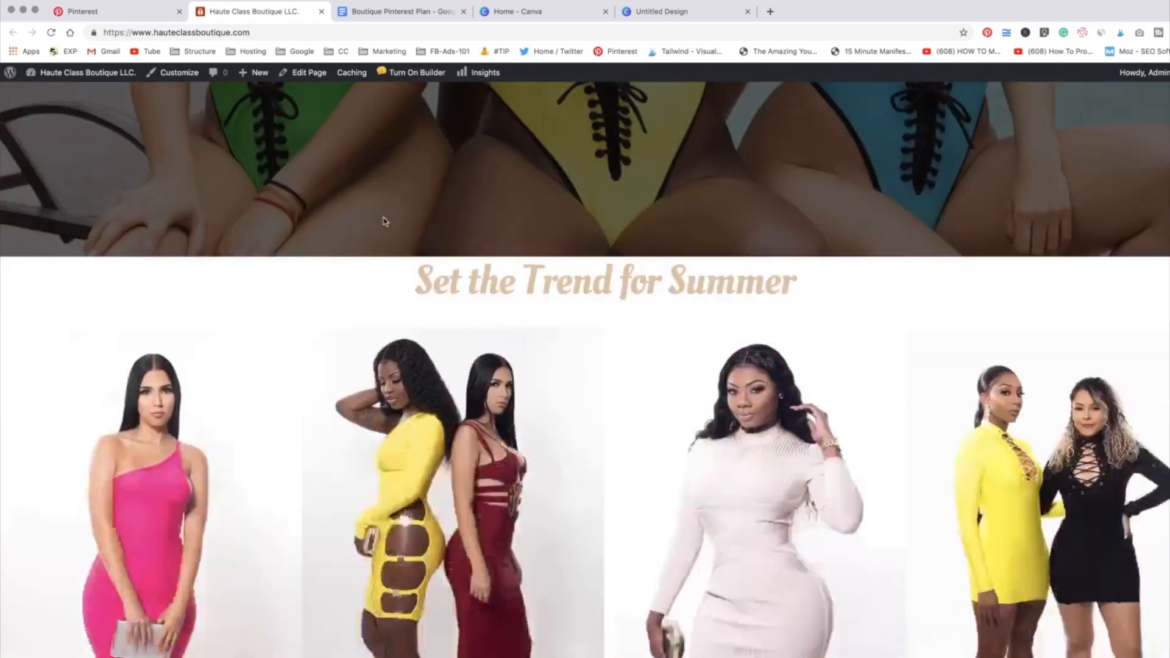
scroll(384, 221, down, 20)
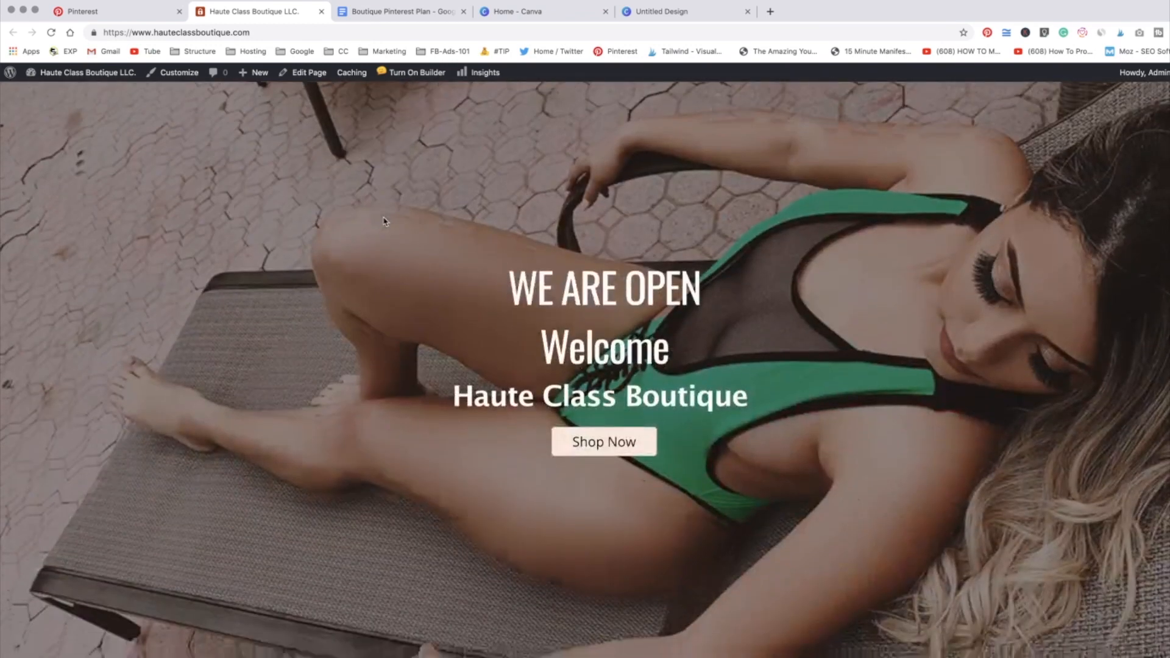
scroll(385, 222, up, 20)
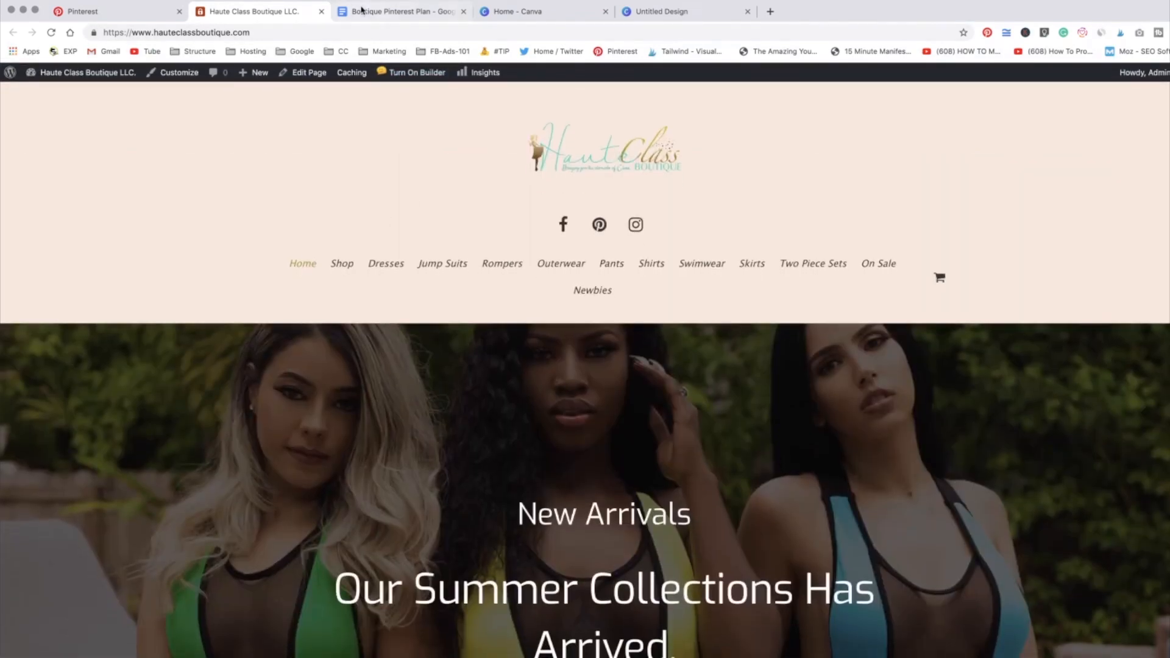
Return to the Boutique Pinterest Plan document and compare the first and second sets of boards to make.
click(362, 10)
scroll(494, 316, down, 15)
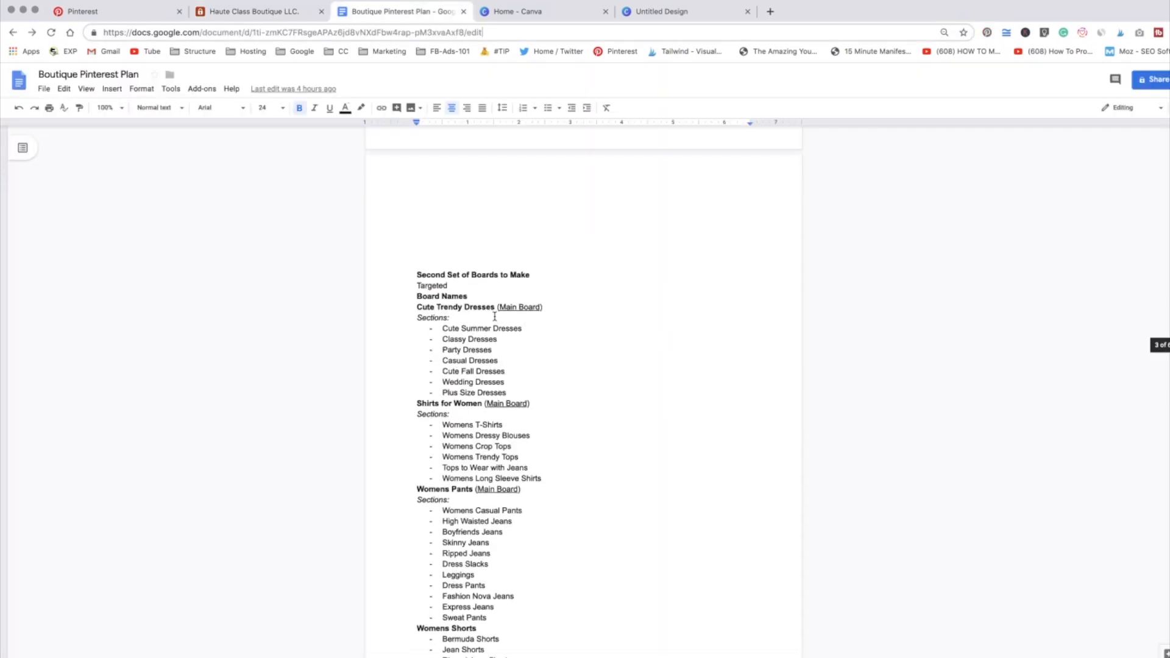
scroll(494, 316, down, 3)
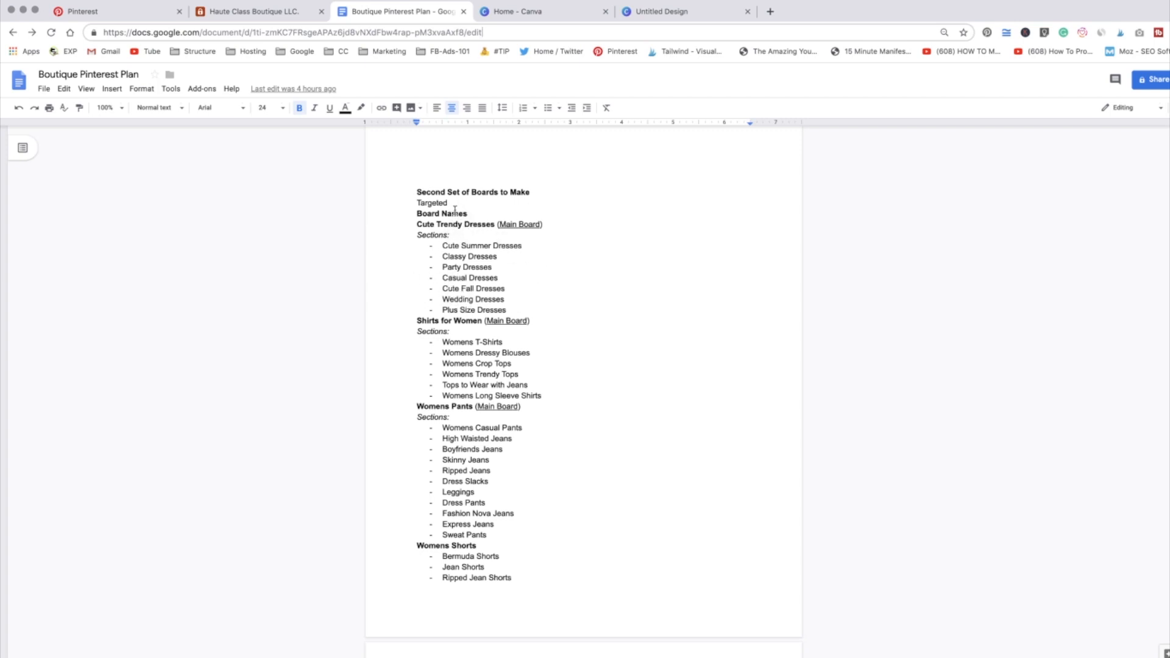
scroll(454, 210, up, 1)
scroll(455, 211, up, 15)
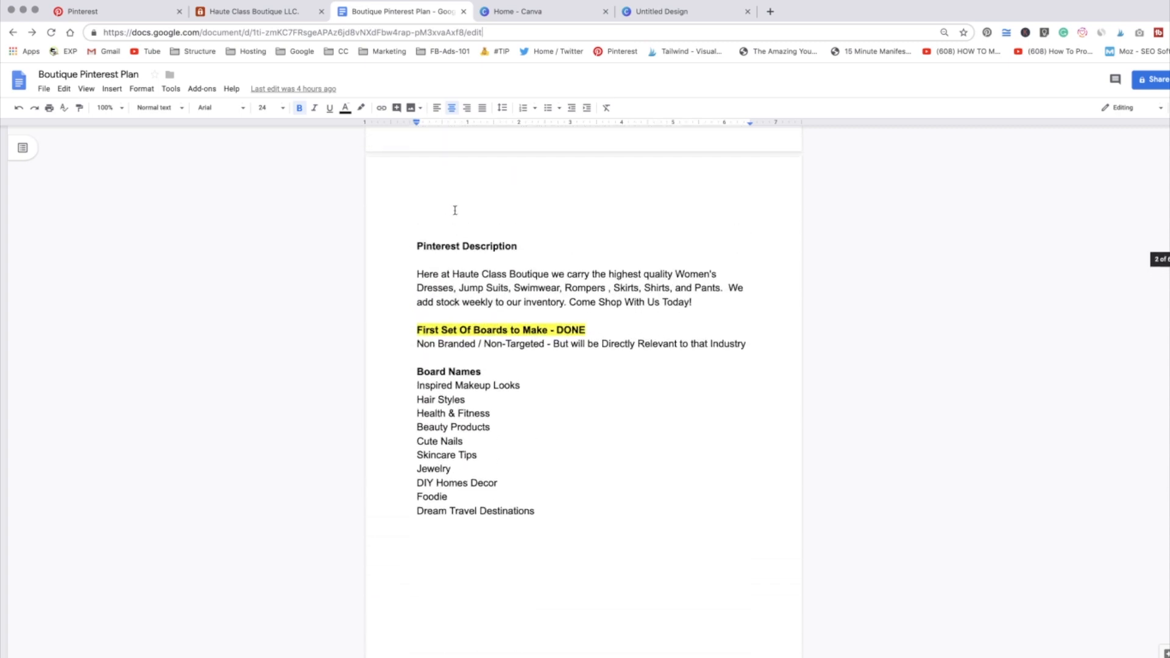
scroll(454, 210, down, 3)
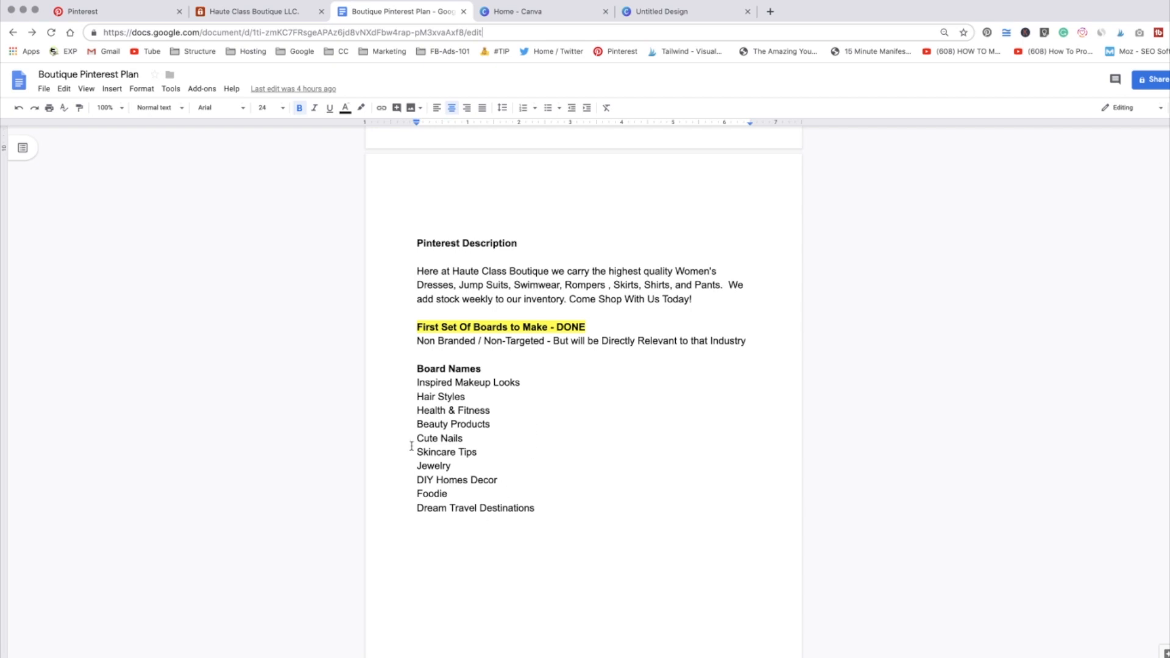
scroll(510, 440, down, 10)
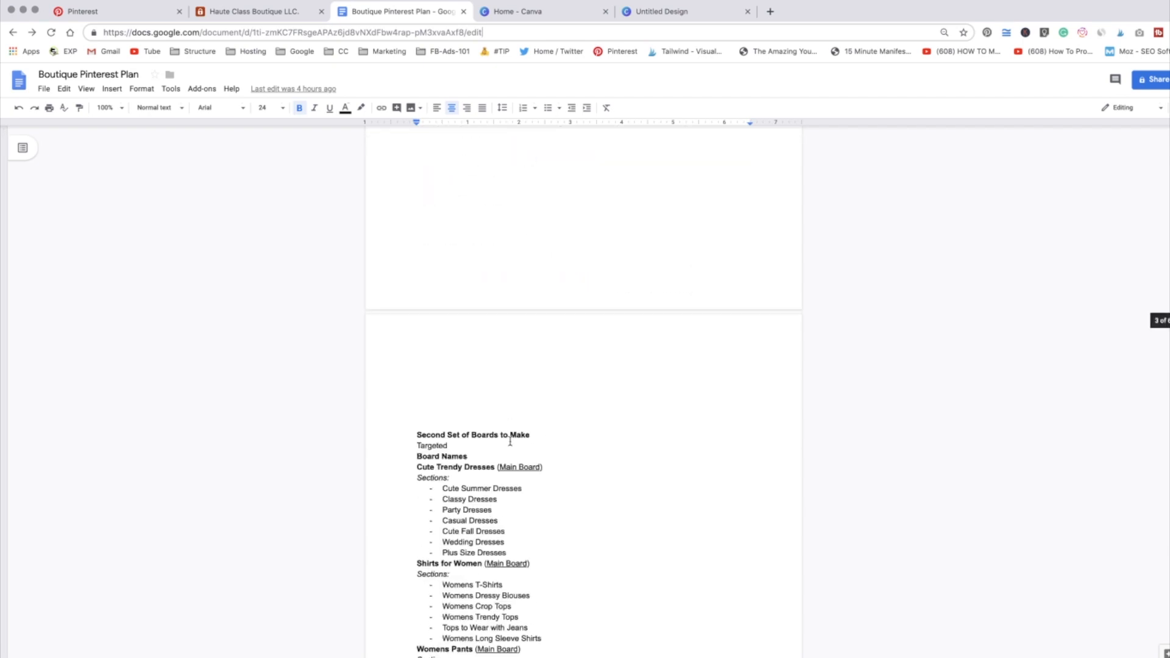
scroll(510, 440, down, 8)
scroll(511, 442, up, 3)
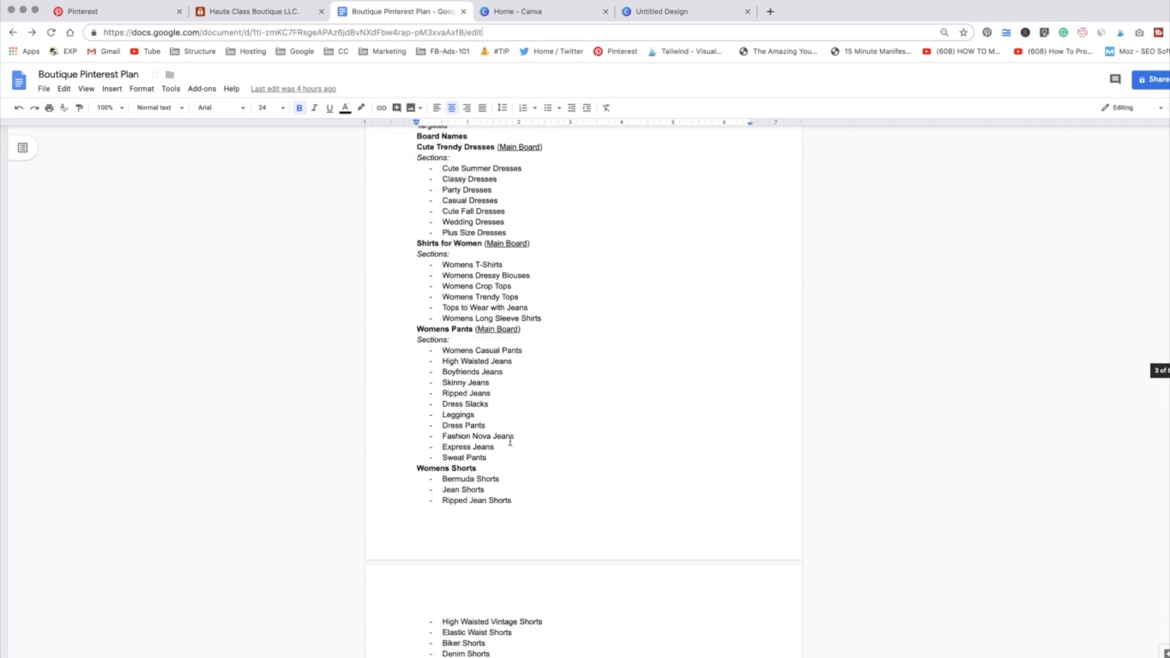
Replace the word "Targeted" under the "Second Set of Boards to Make" heading with "Branded".
scroll(510, 442, down, 1)
scroll(510, 442, up, 3)
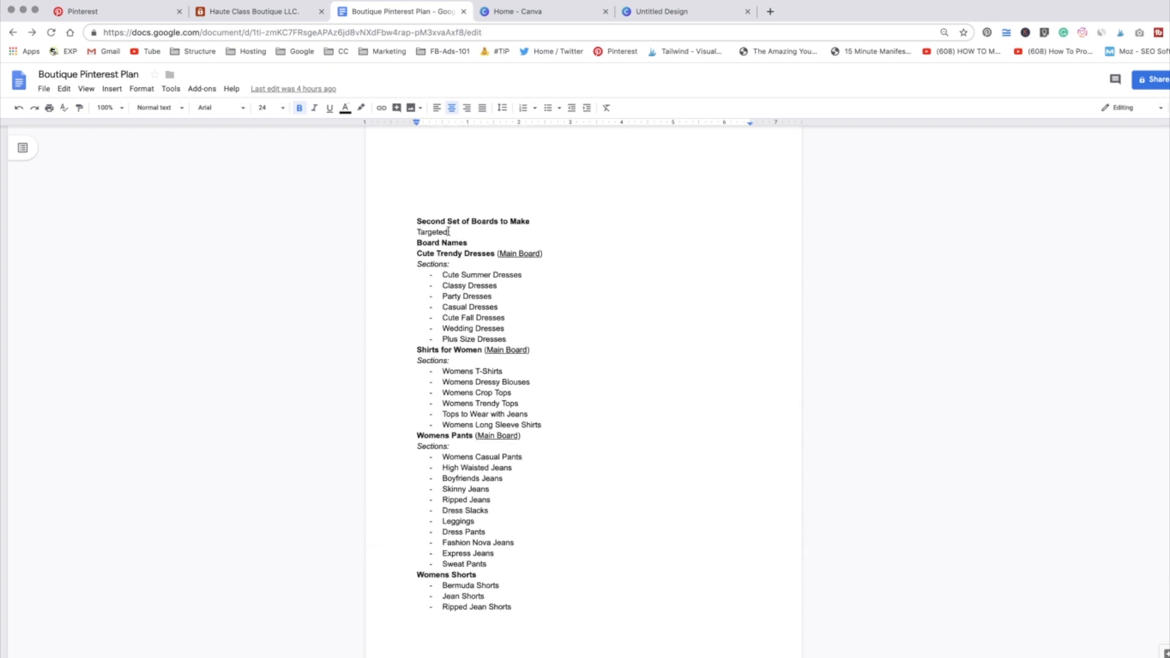
drag(448, 231, 417, 232)
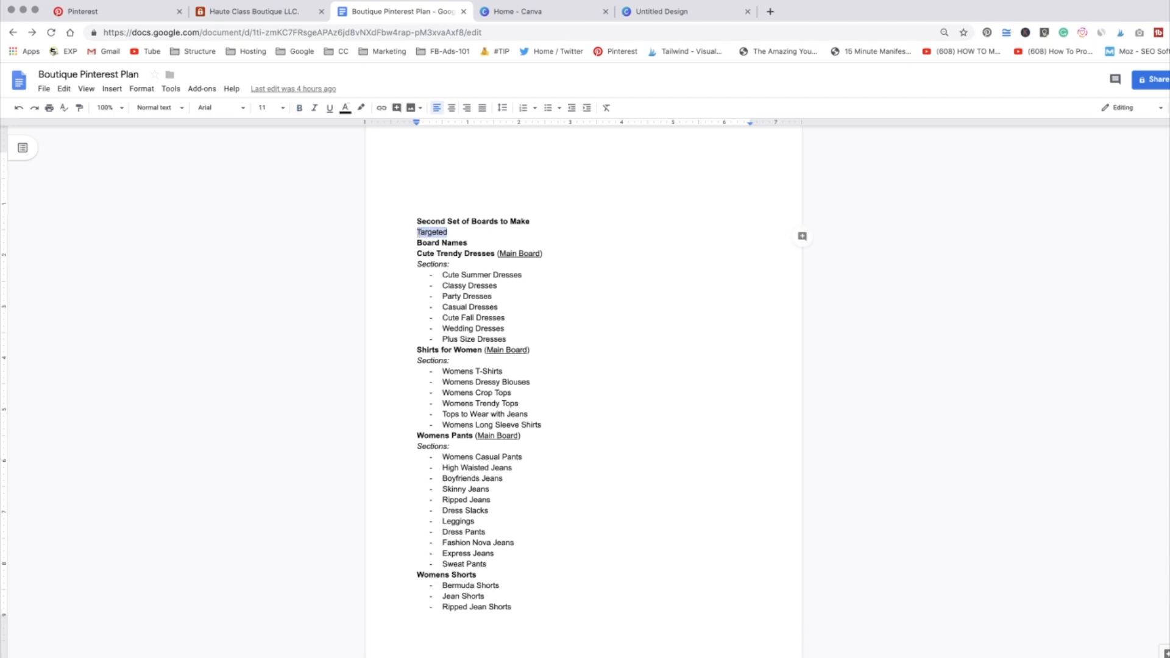
text(Brandede)
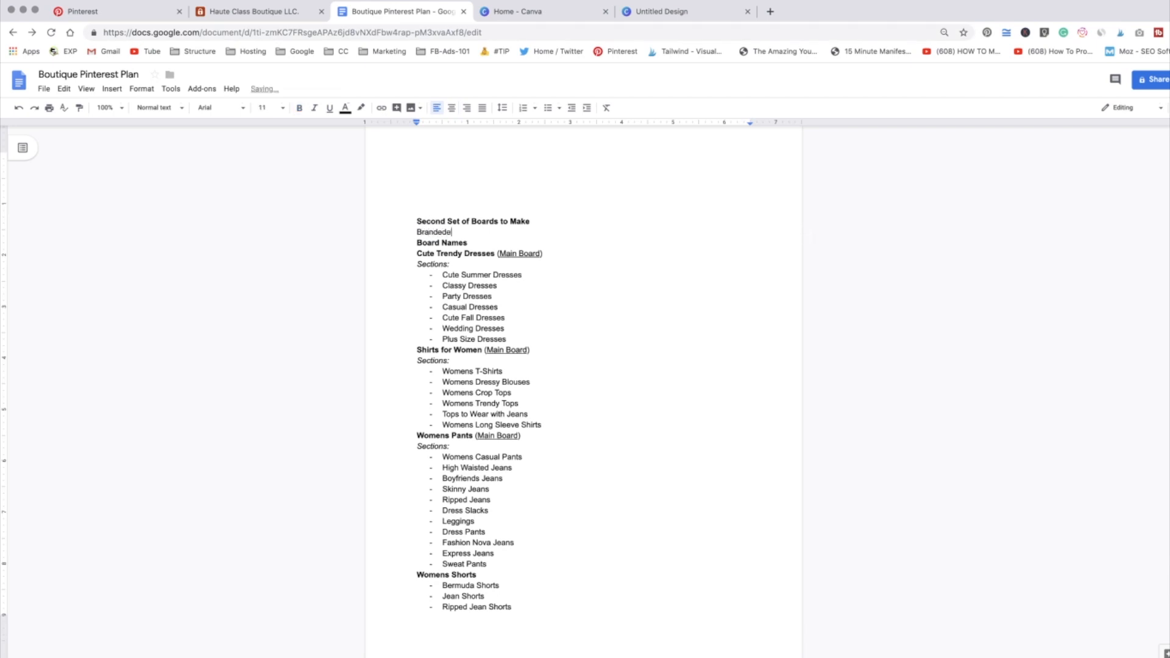
key(BackSpace)
Add an empty unbulleted line below the "Design Some Pins from Products" item, ending that list.
scroll(584, 348, down, 10)
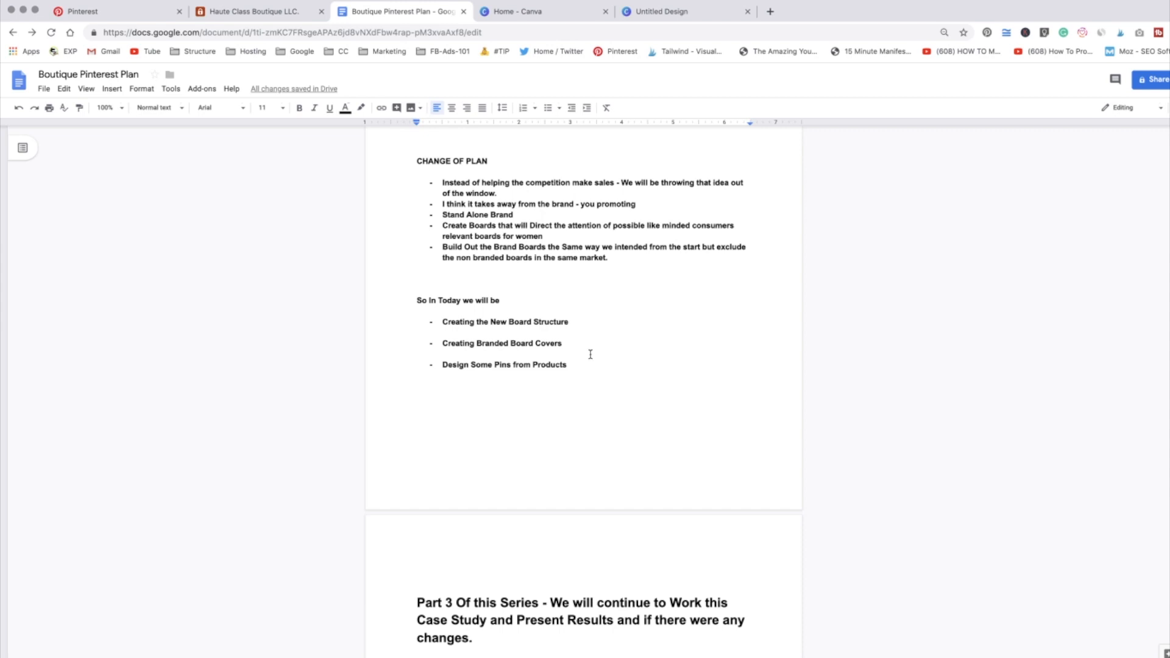
click(593, 370)
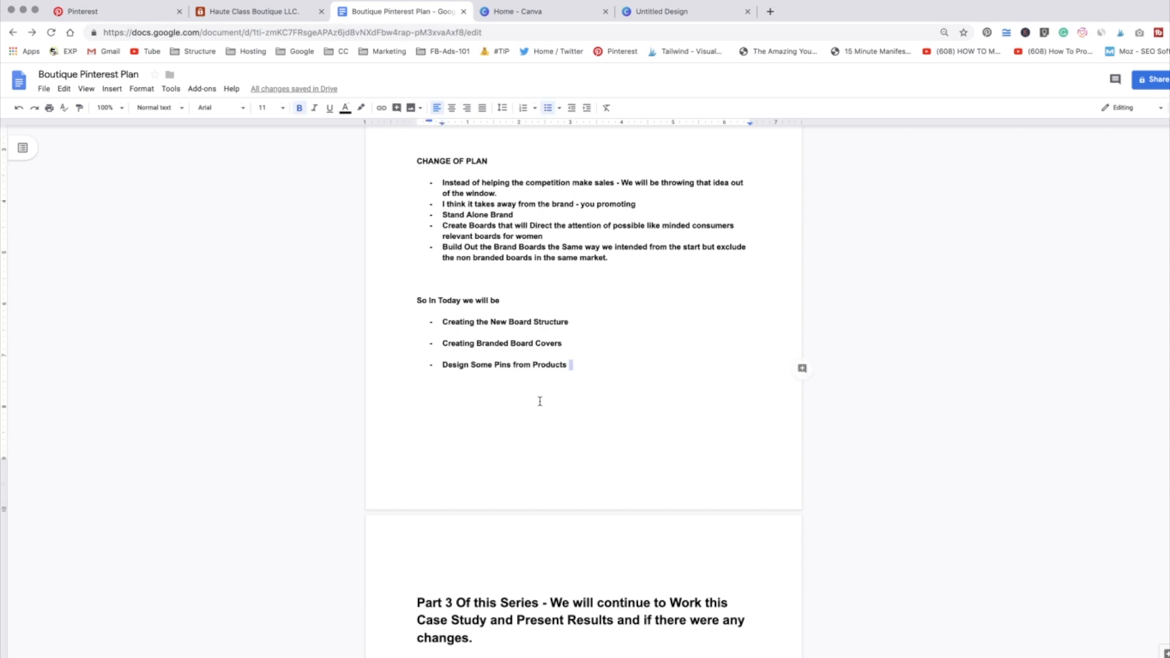
key(Return)
key(Return)
Read through the "CHANGE OF PLAN" section, today's task list and the Part 3 note in the plan.
scroll(559, 392, up, 1)
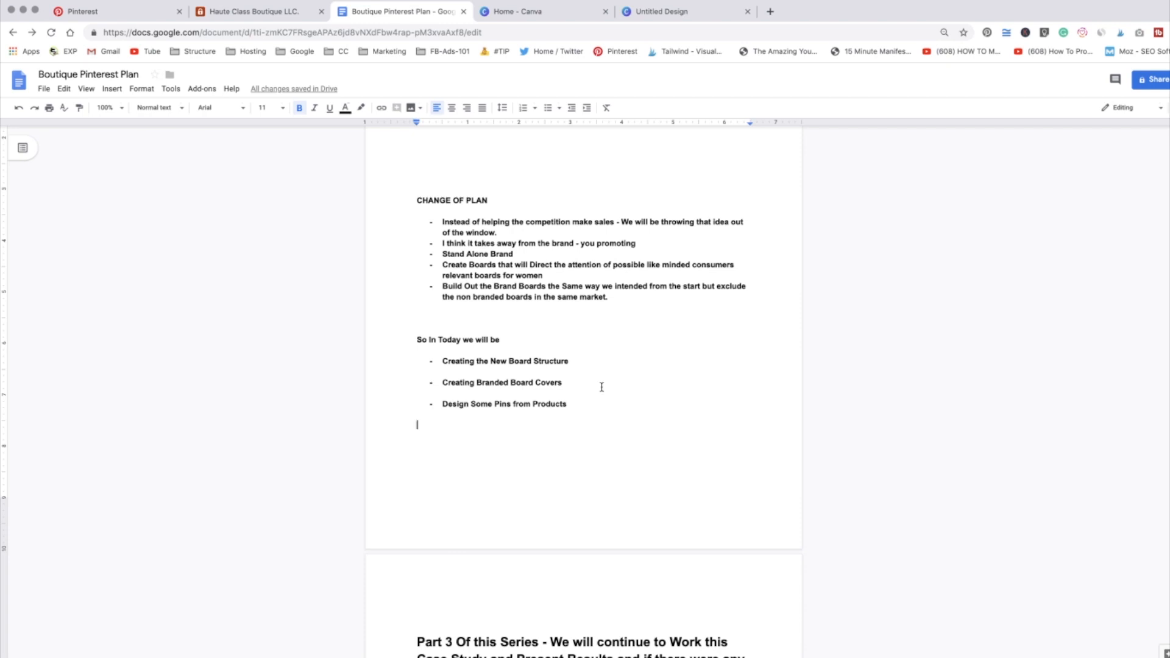
scroll(644, 382, up, 4)
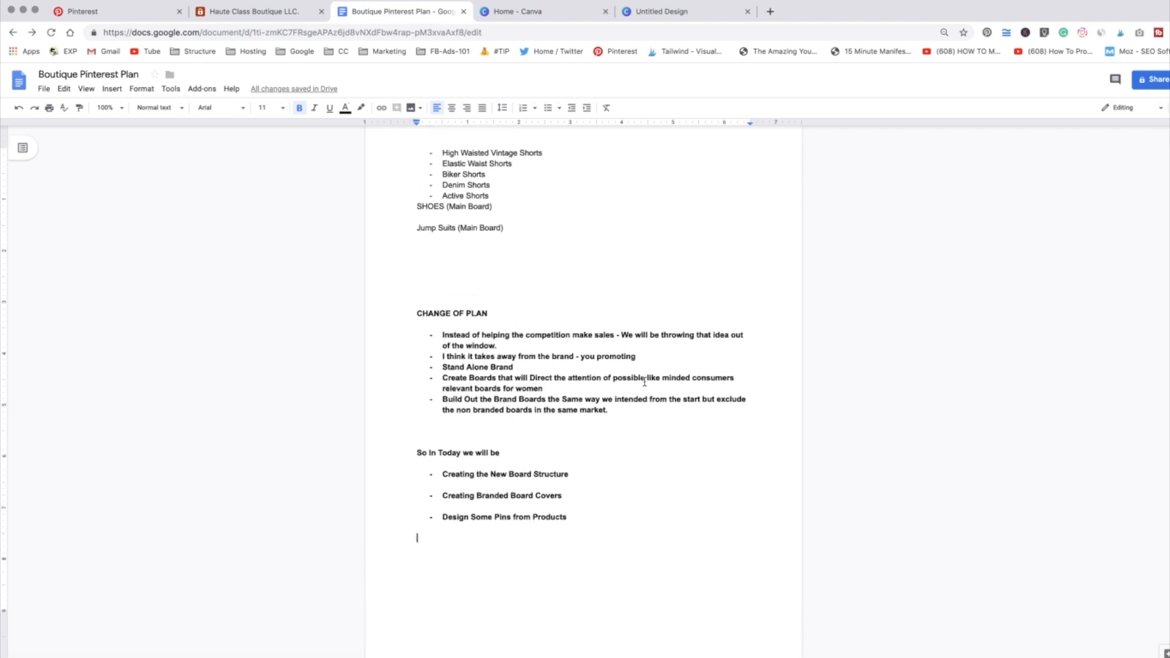
scroll(600, 381, down, 12)
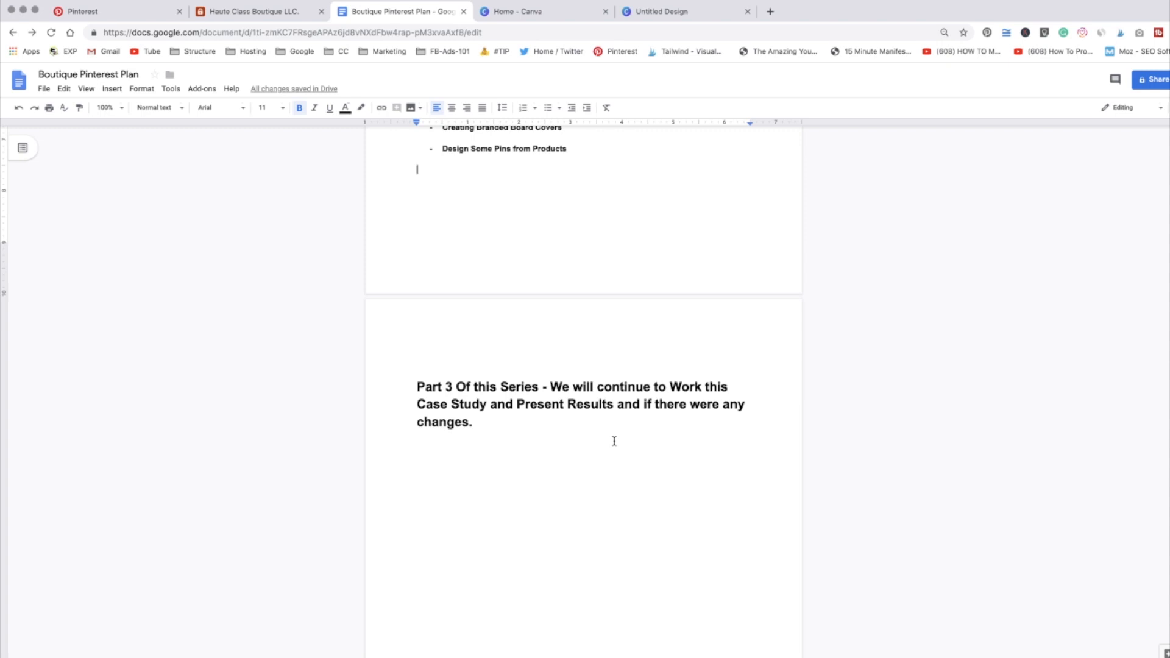
scroll(615, 440, up, 11)
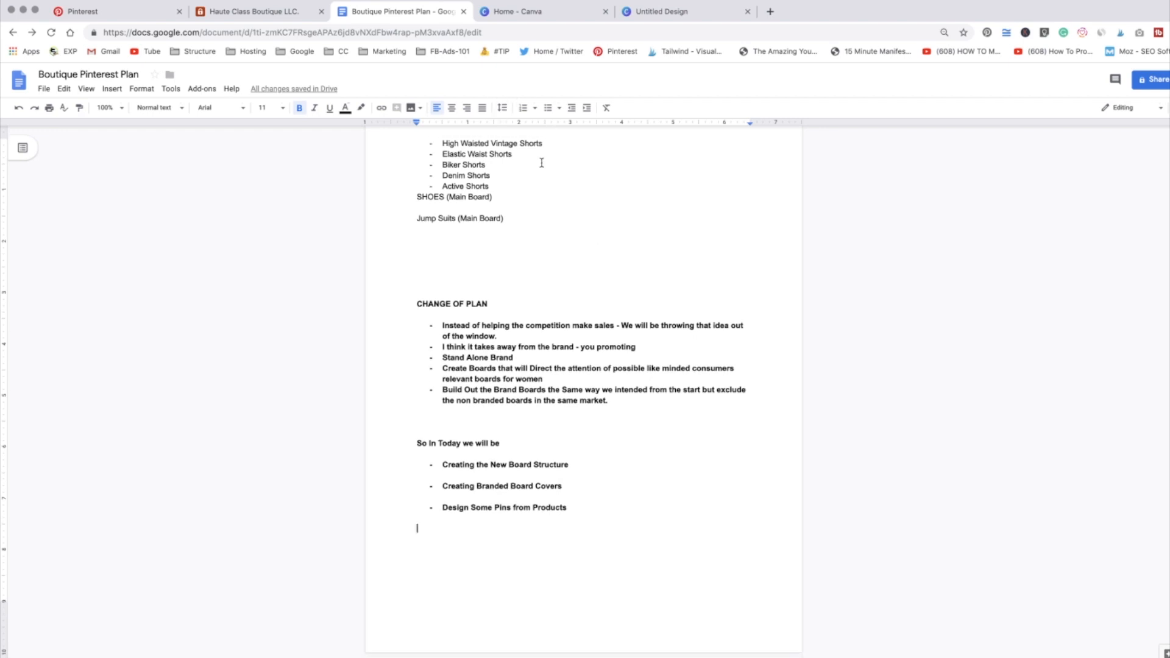
Switch to the boutique's Pinterest profile and look over its header and existing boards.
click(100, 13)
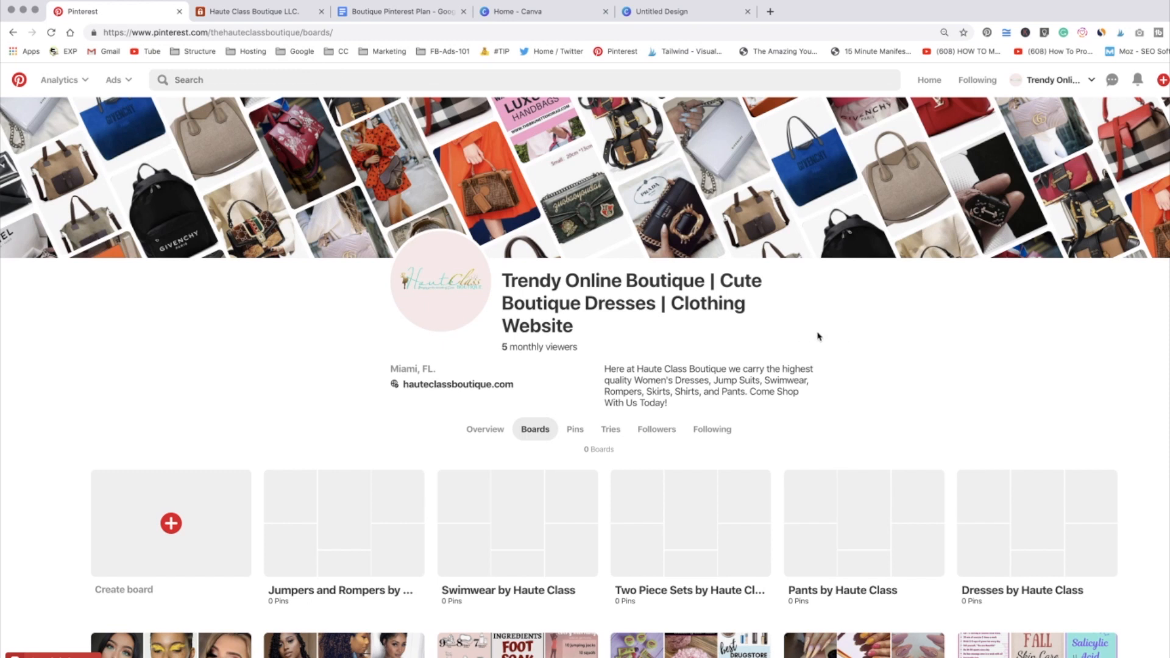
scroll(810, 337, down, 1)
scroll(811, 336, down, 5)
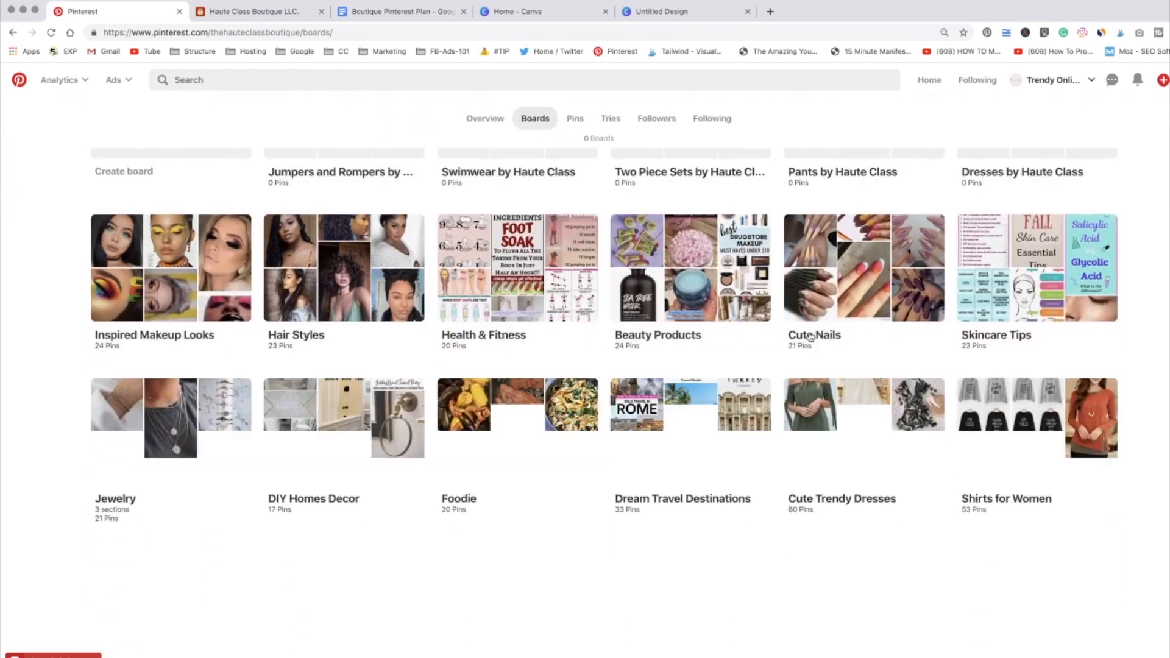
scroll(811, 337, up, 2)
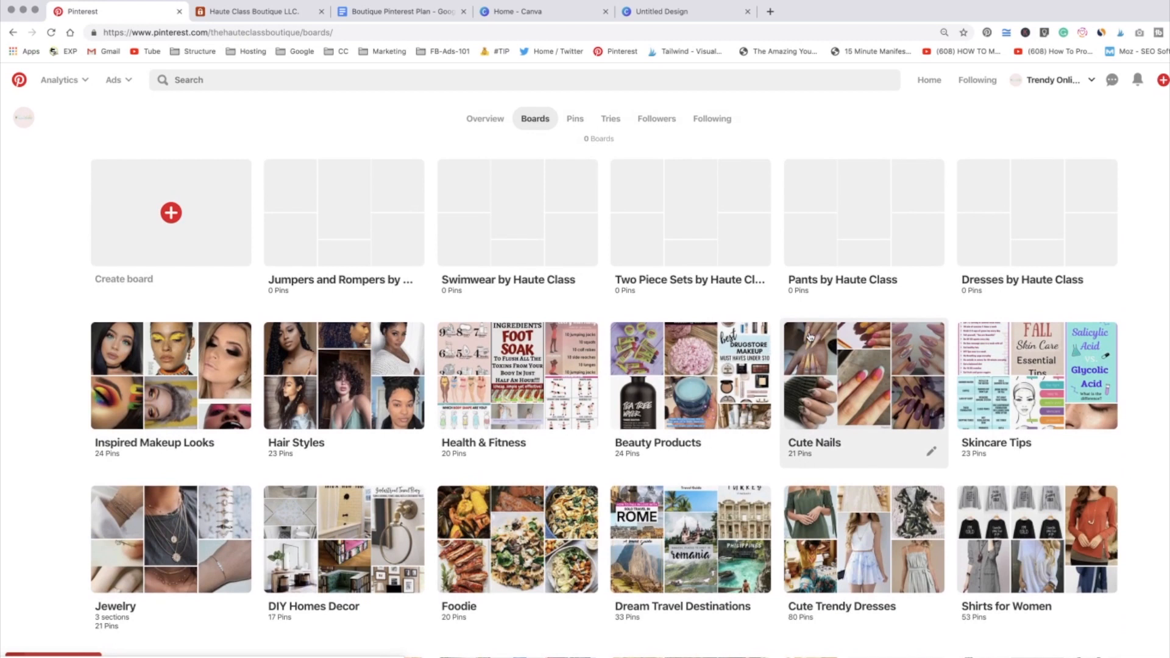
scroll(810, 337, up, 2)
scroll(549, 232, up, 3)
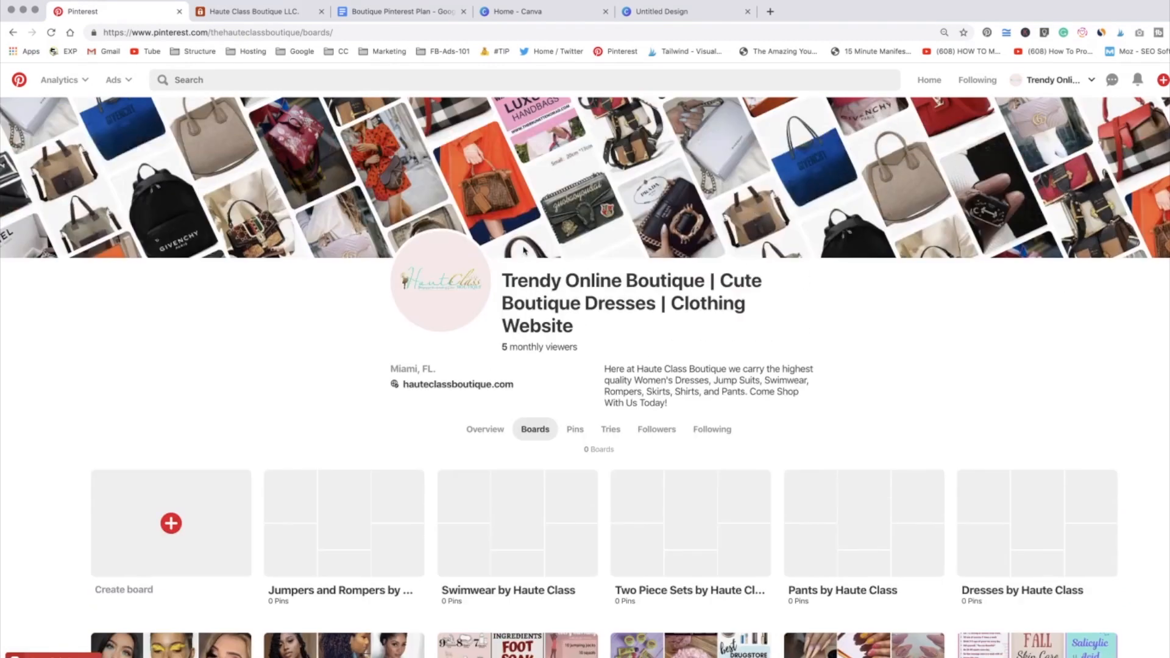
Highlight the monthly viewers figure and the board count on the Pinterest profile.
drag(500, 346, 594, 354)
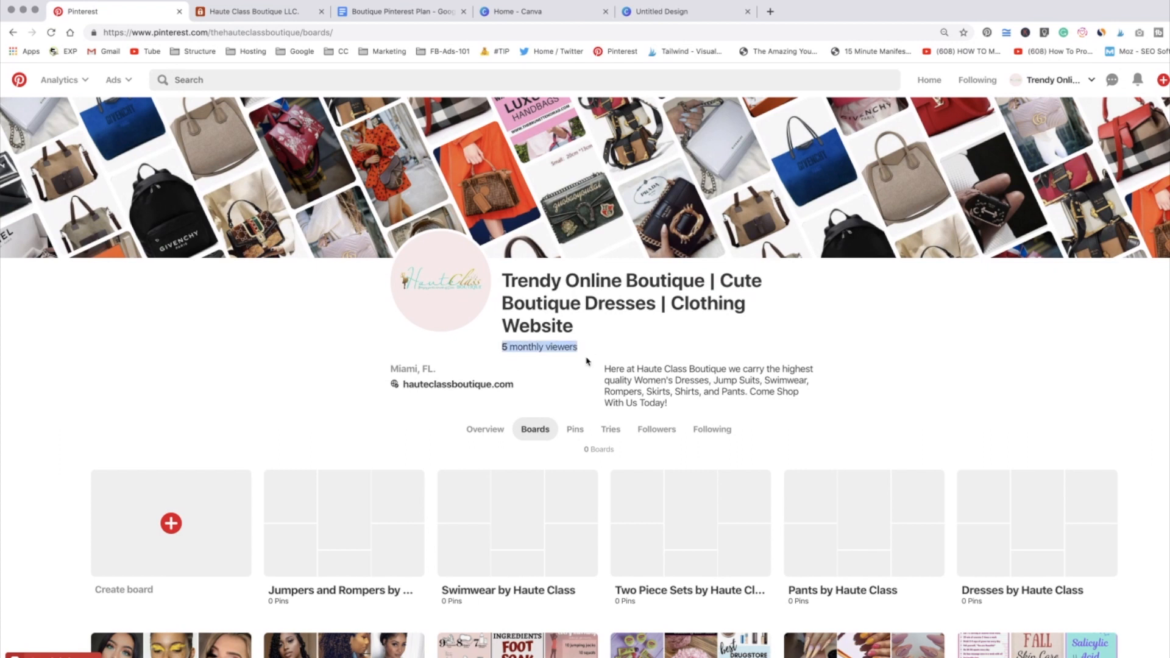
scroll(588, 363, down, 3)
drag(579, 288, 623, 292)
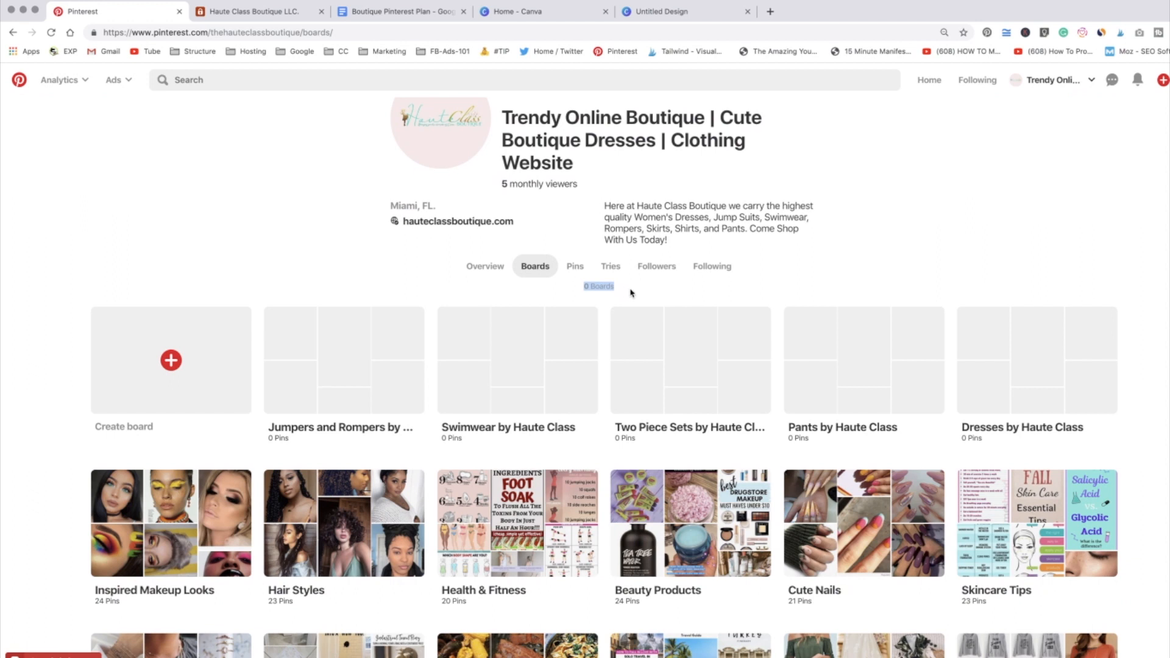
Examine the general-interest and fashion boards alongside the "by Haute Class" boards on the profile.
scroll(631, 293, down, 5)
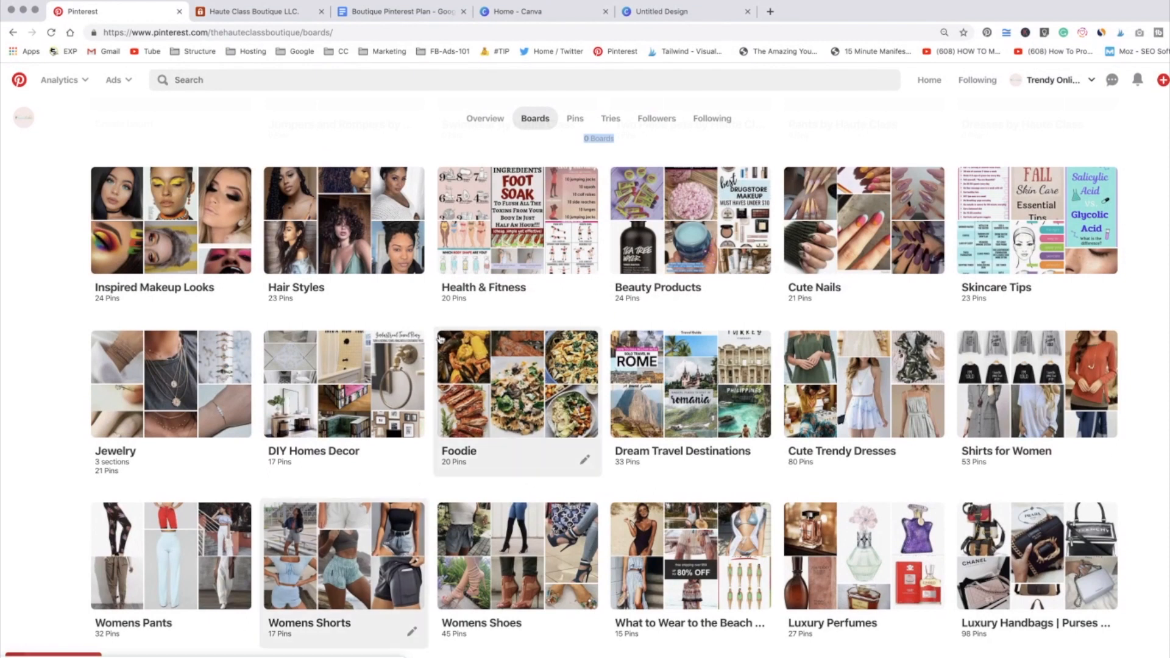
scroll(440, 339, up, 5)
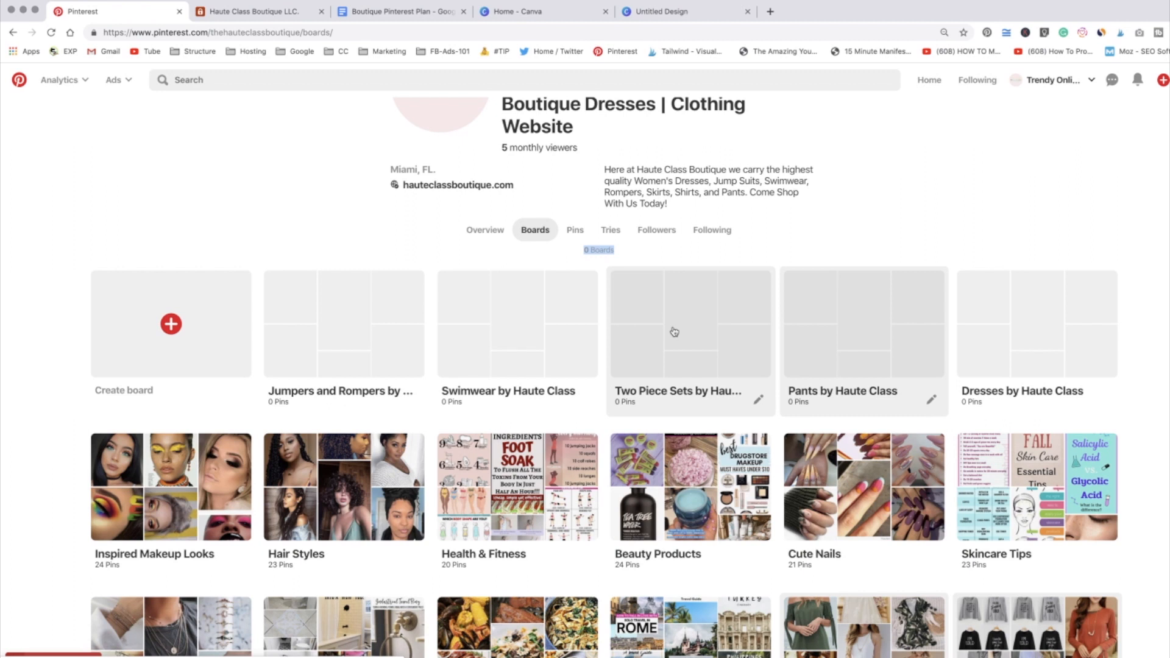
scroll(674, 332, up, 4)
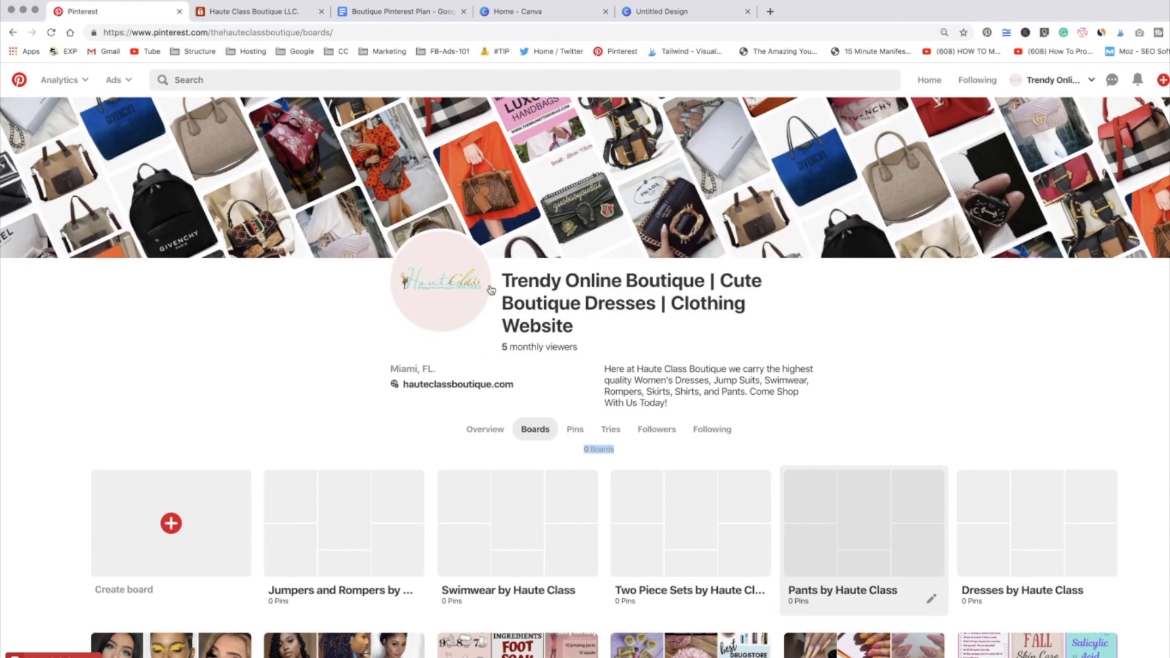
scroll(569, 412, down, 4)
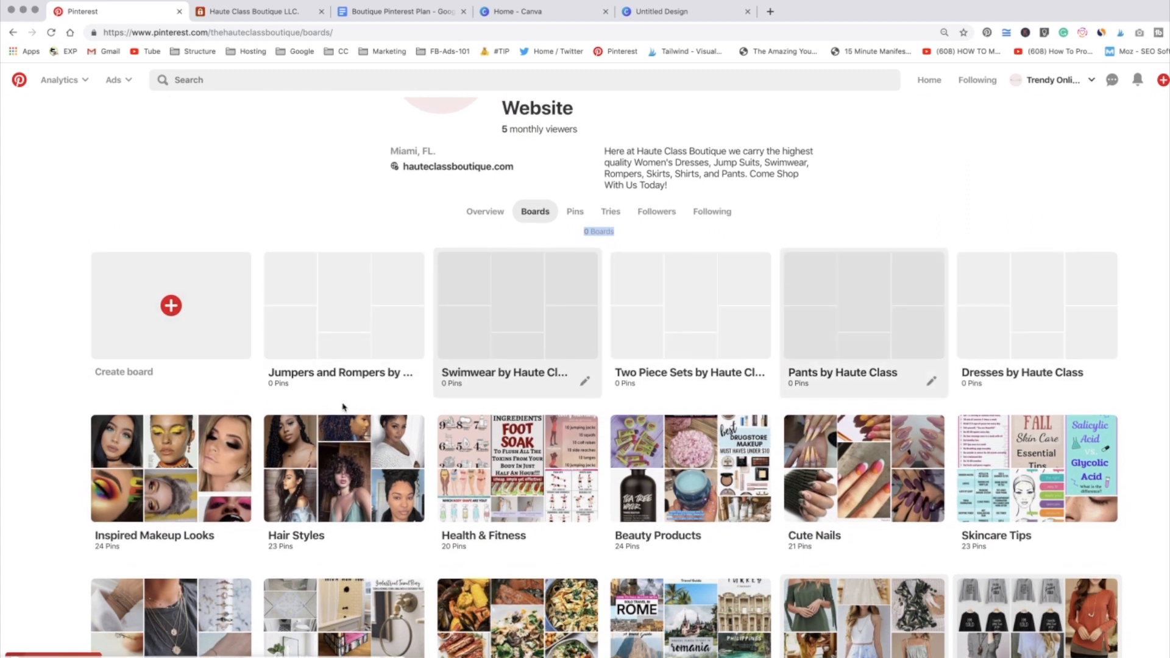
scroll(343, 407, down, 3)
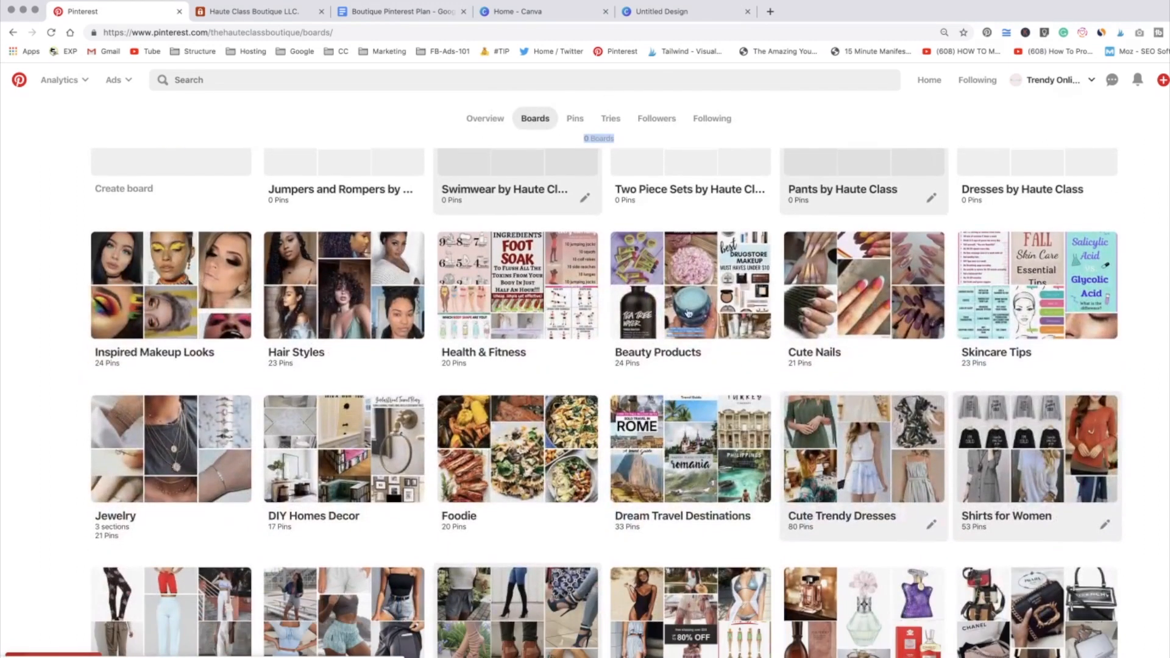
scroll(525, 457, down, 1)
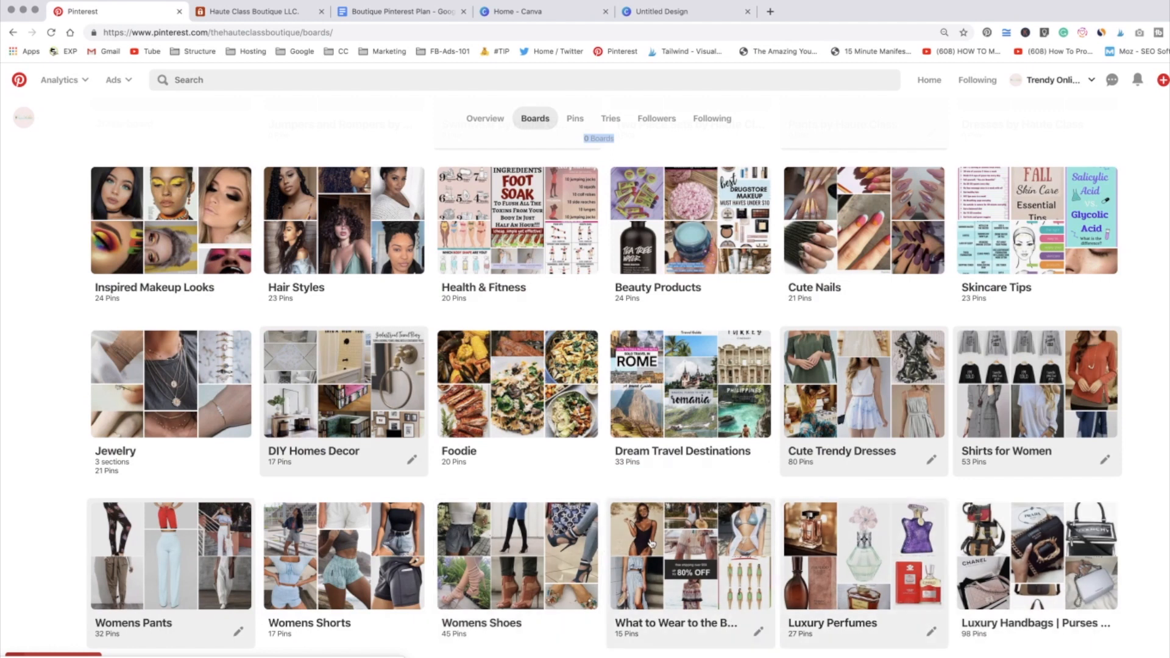
scroll(651, 544, up, 1)
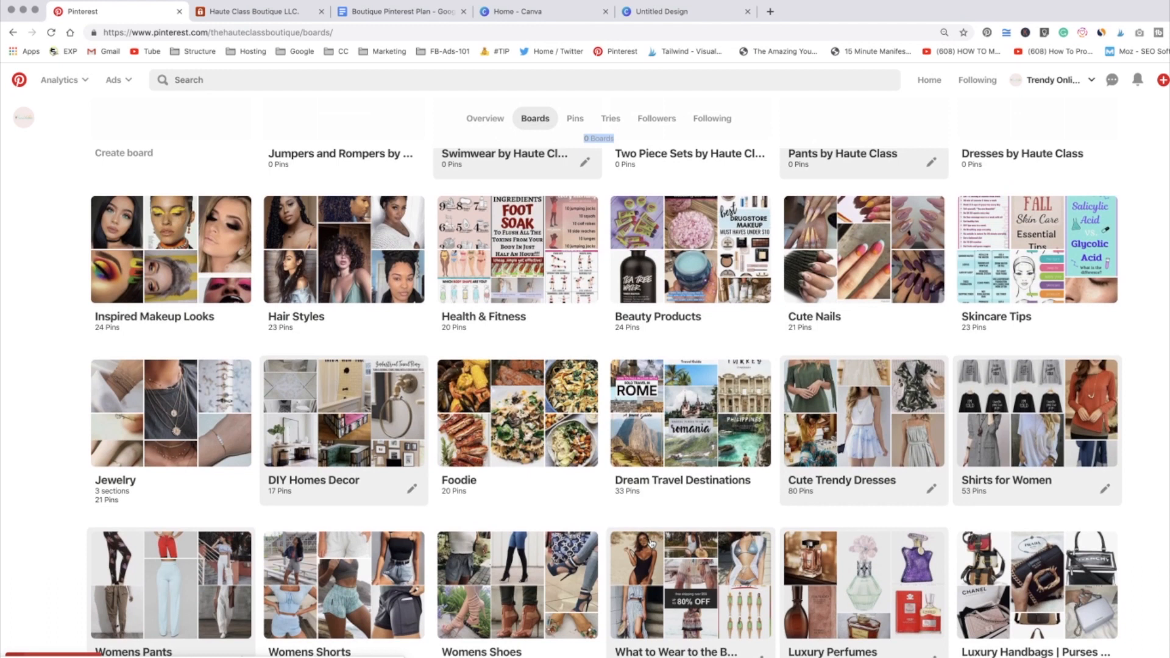
scroll(651, 543, up, 1)
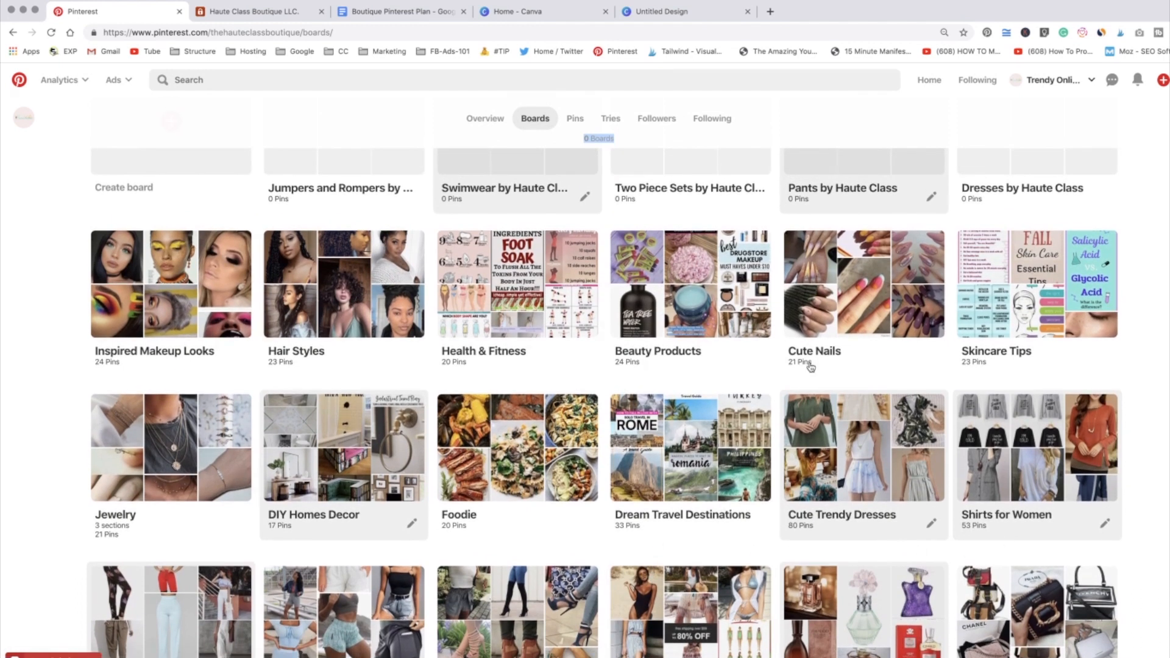
scroll(479, 336, up, 5)
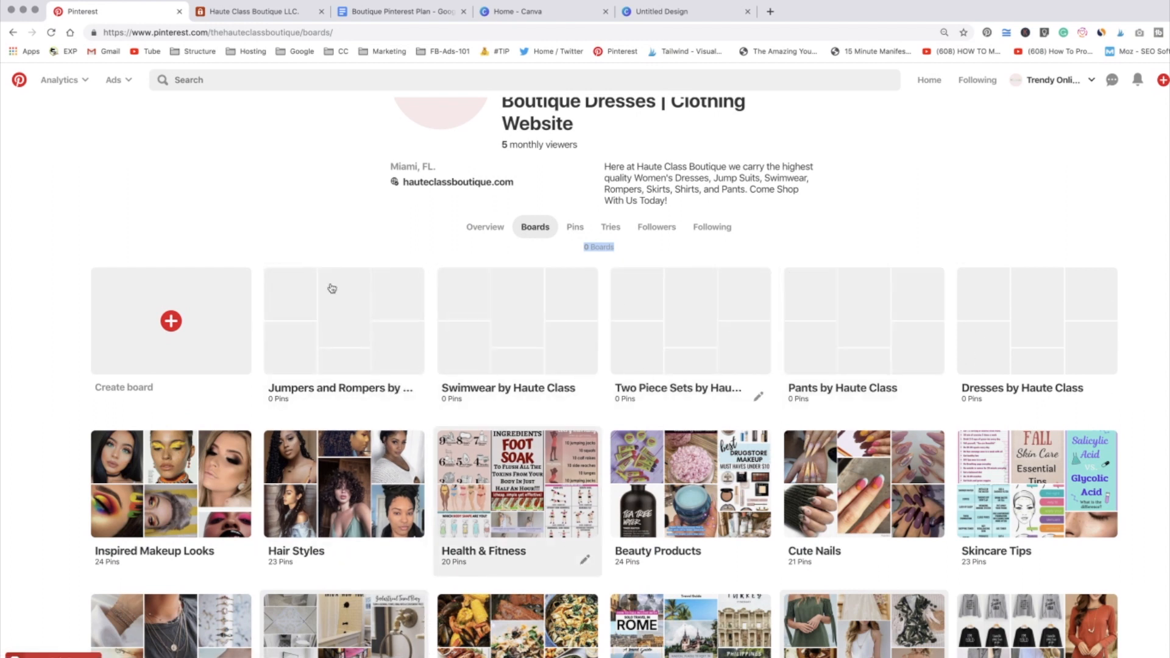
scroll(792, 397, up, 3)
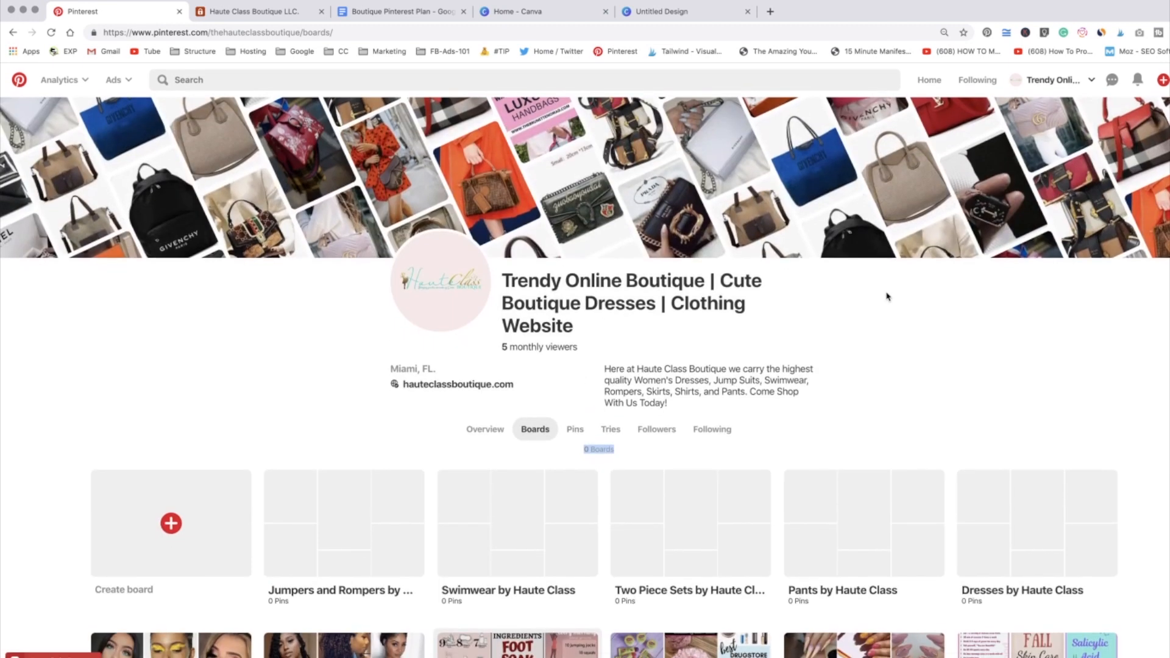
scroll(878, 330, down, 1)
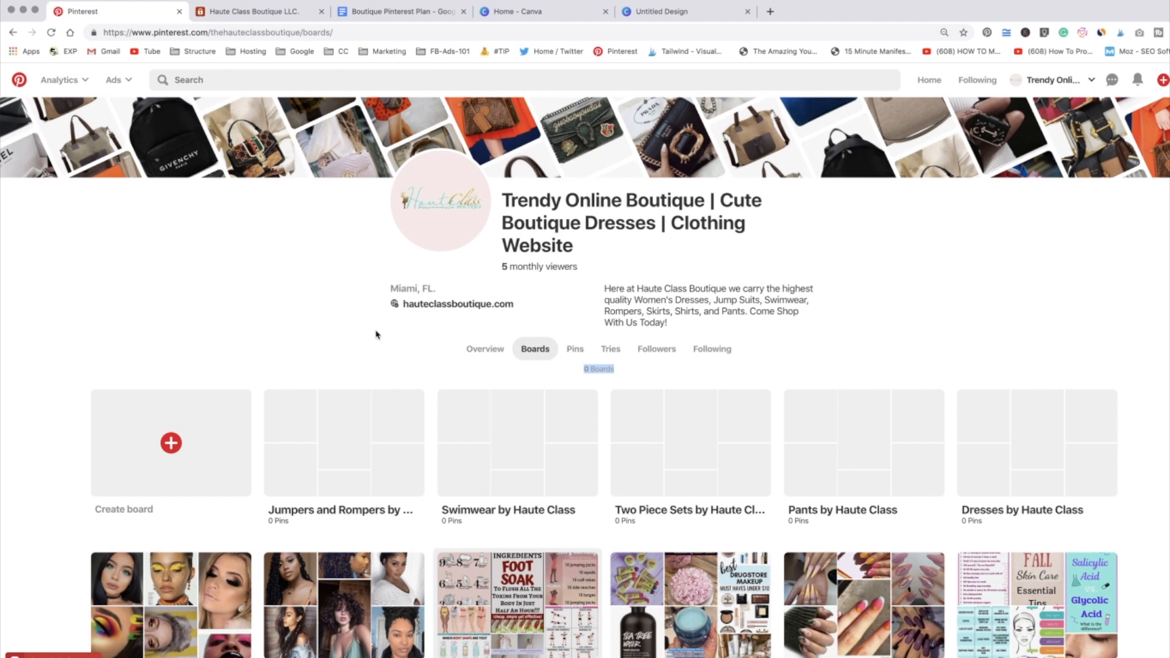
scroll(375, 334, up, 1)
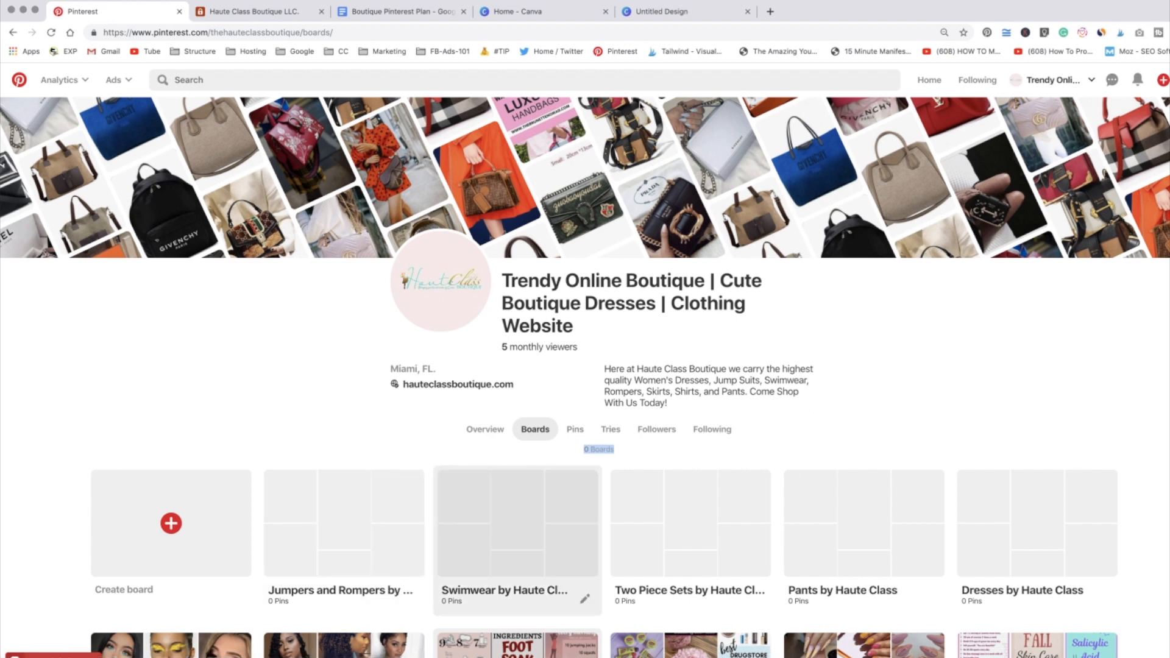
Switch to Canva and create a new design with custom dimensions of 340 × 340 px.
click(504, 13)
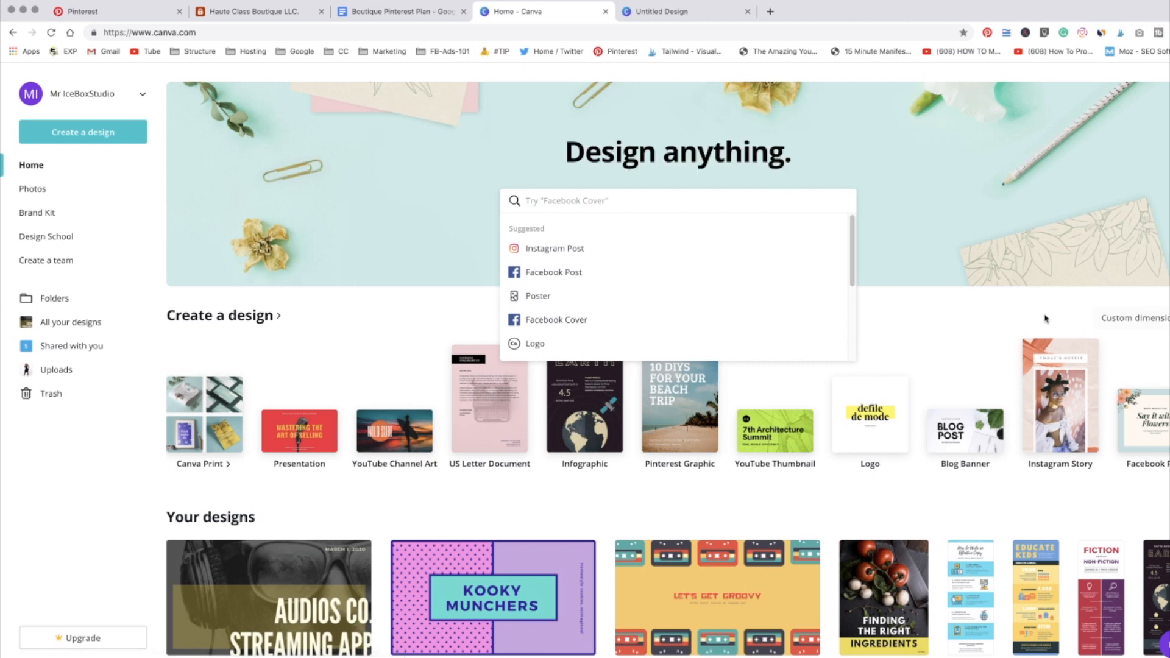
click(1137, 321)
text(3)
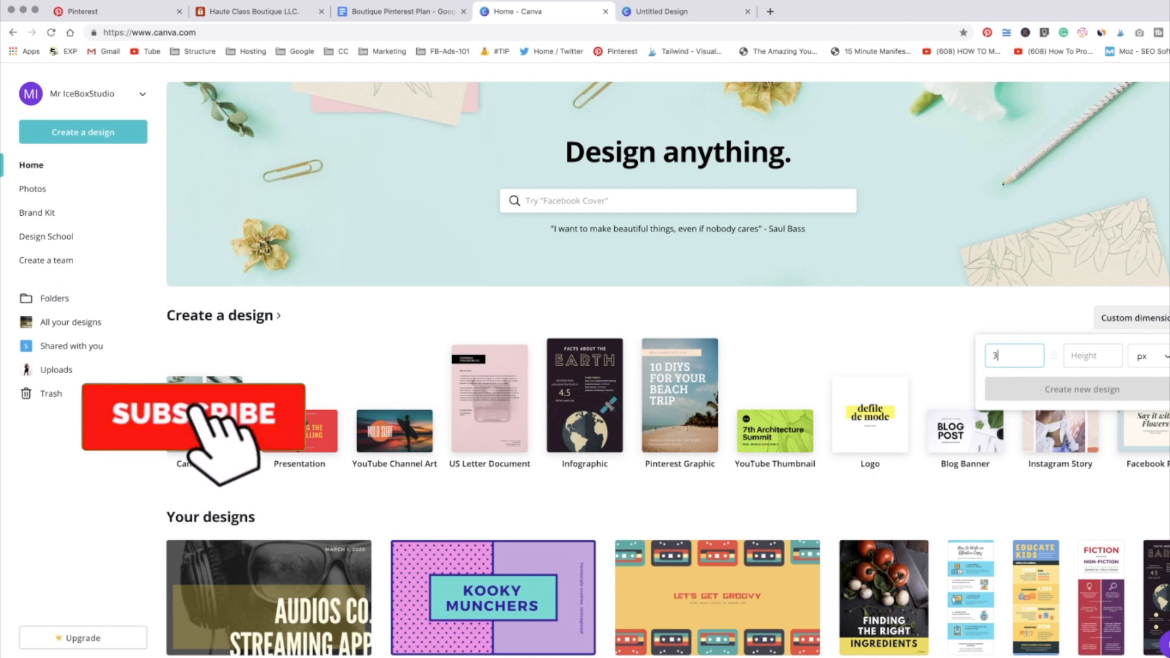
text(40)
key(Tab)
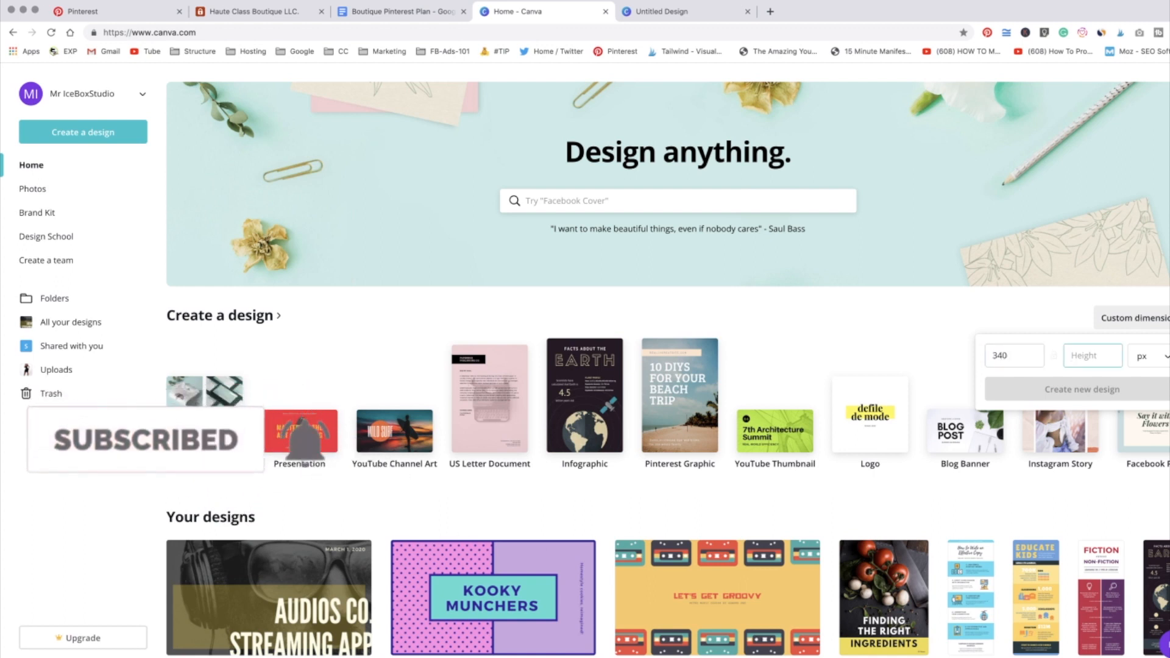
text(340)
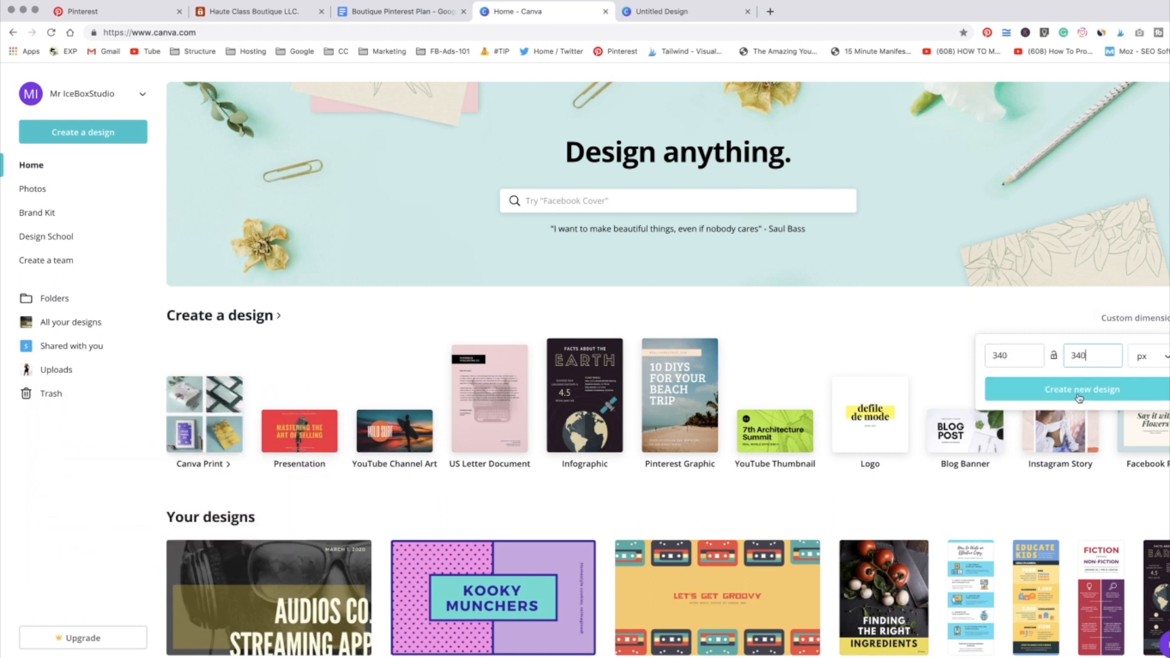
click(1079, 398)
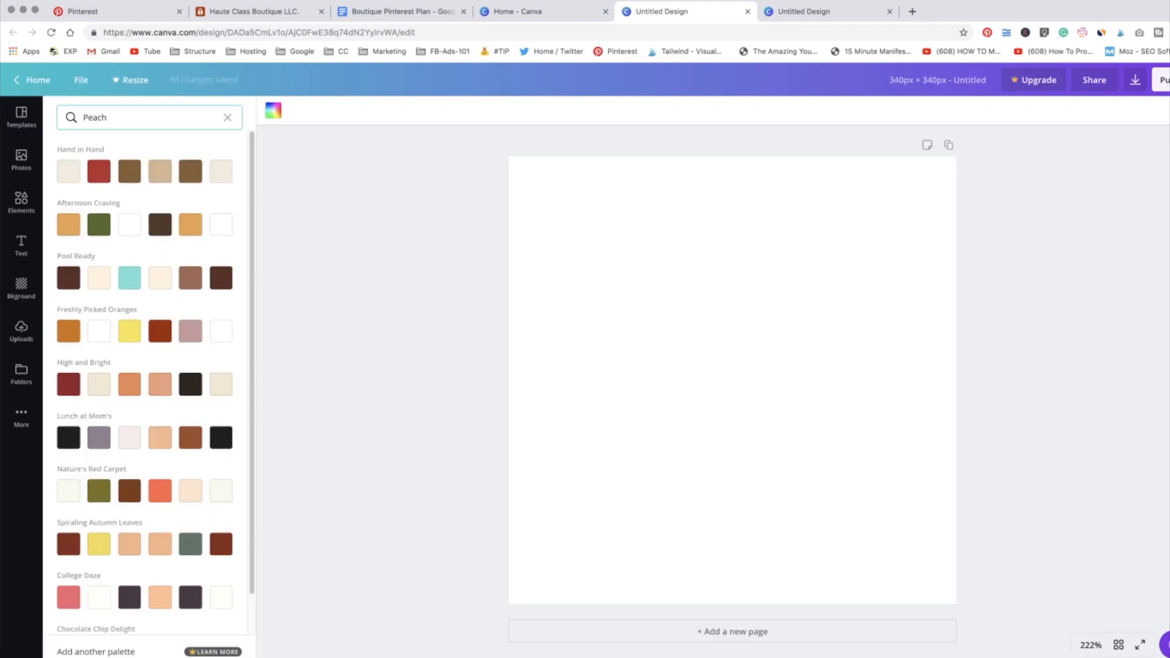
Give the blank 340 × 340 px page a pale pink background and compare it with the boutique's Pinterest profile.
click(699, 333)
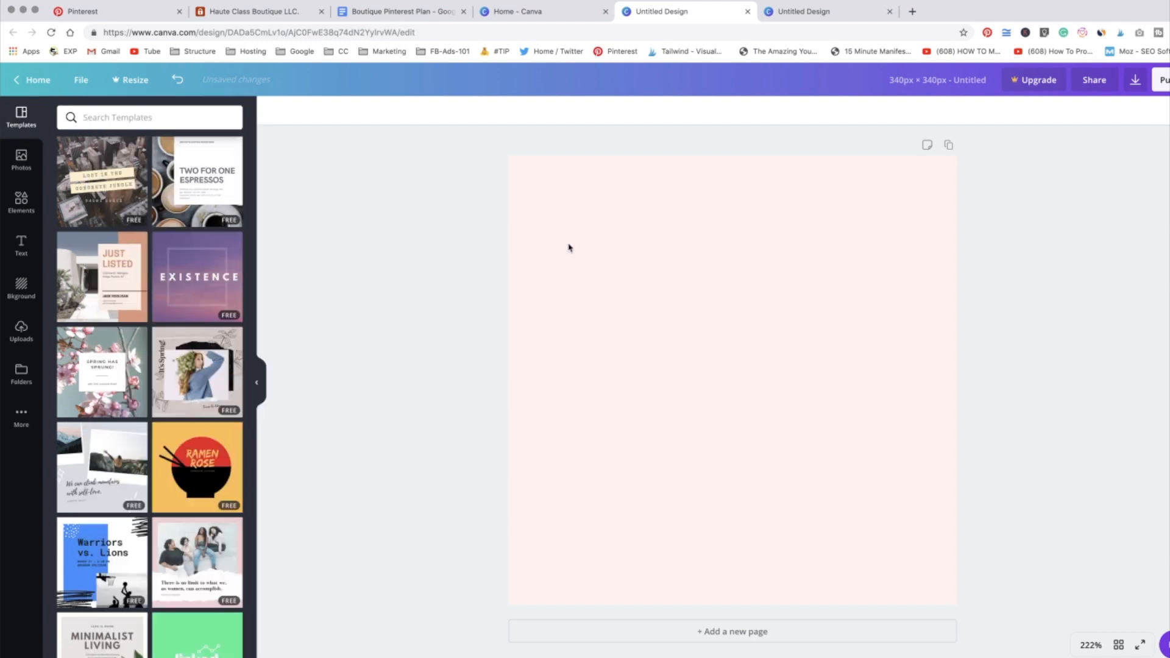
click(649, 293)
click(131, 16)
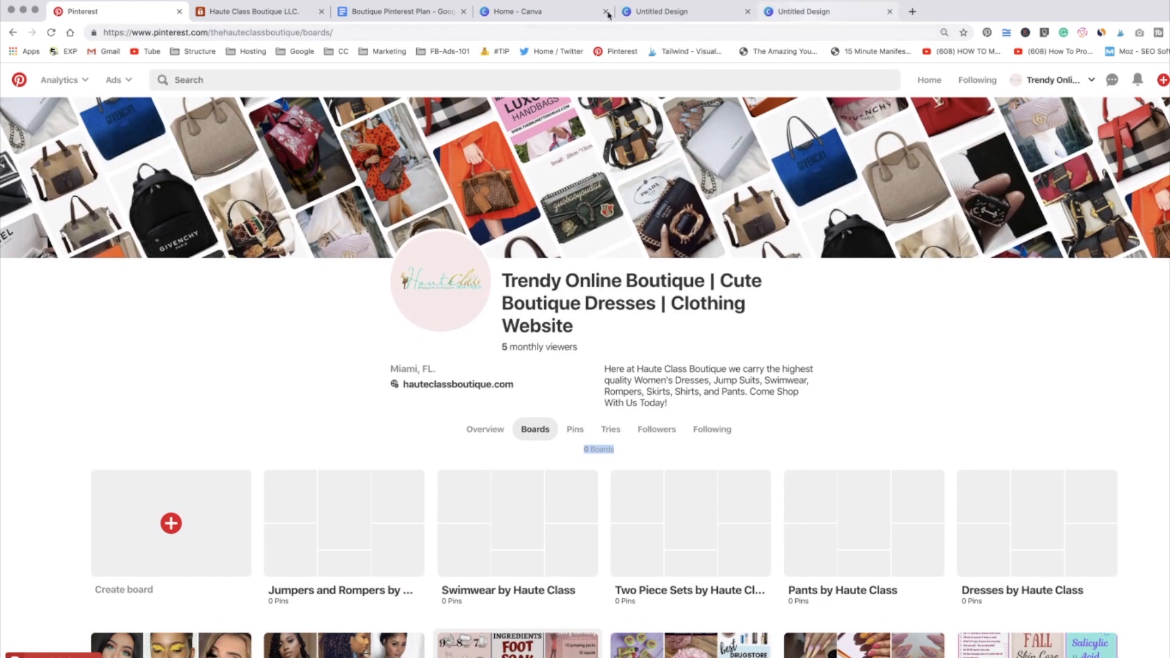
click(667, 15)
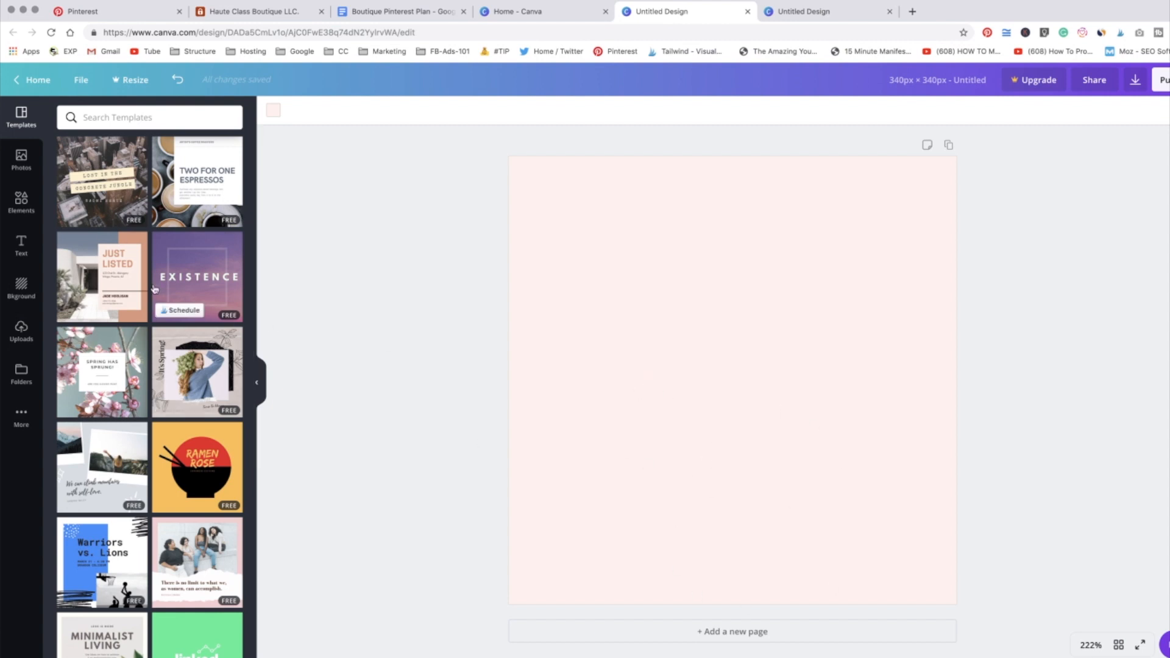
click(24, 249)
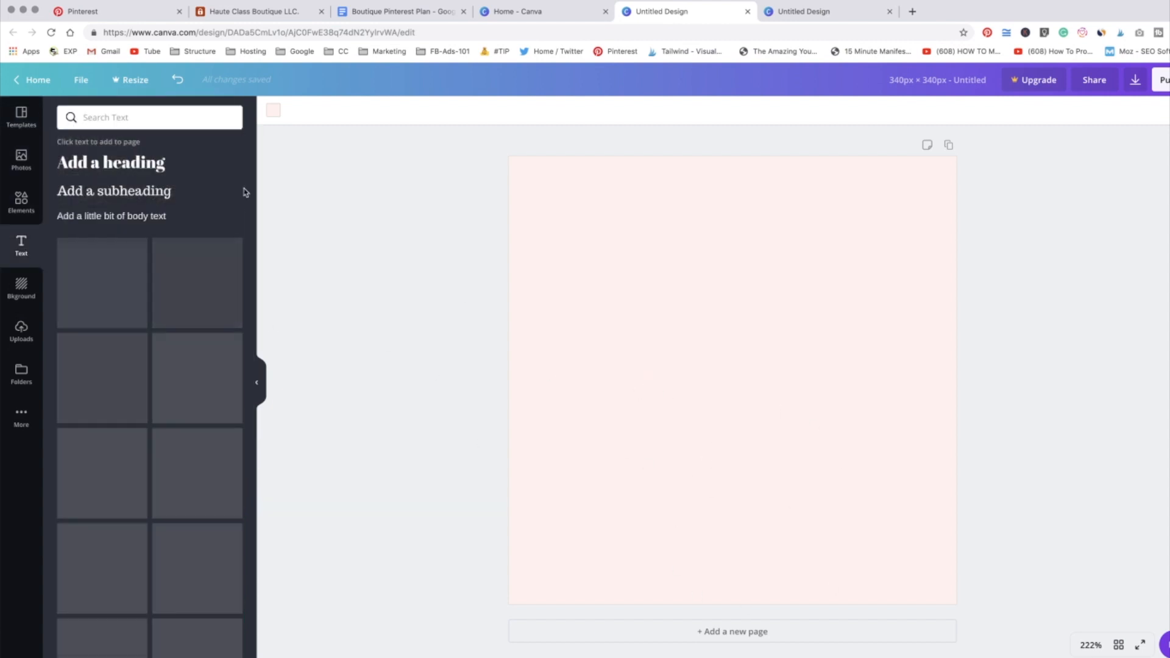
click(113, 173)
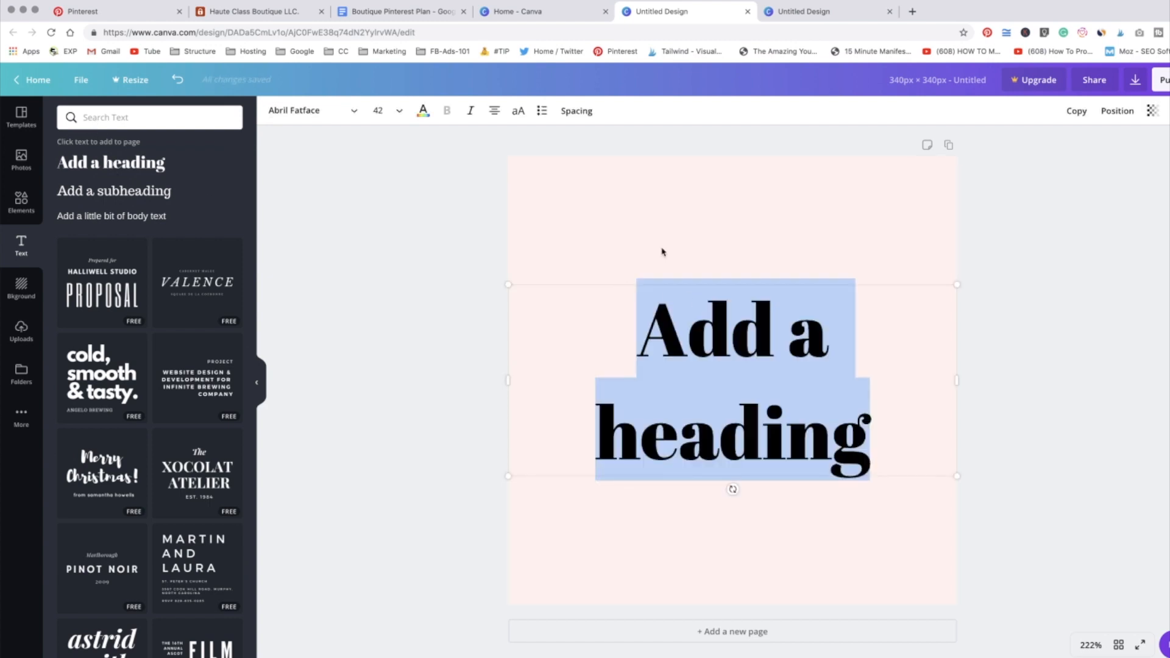
double_click(704, 344)
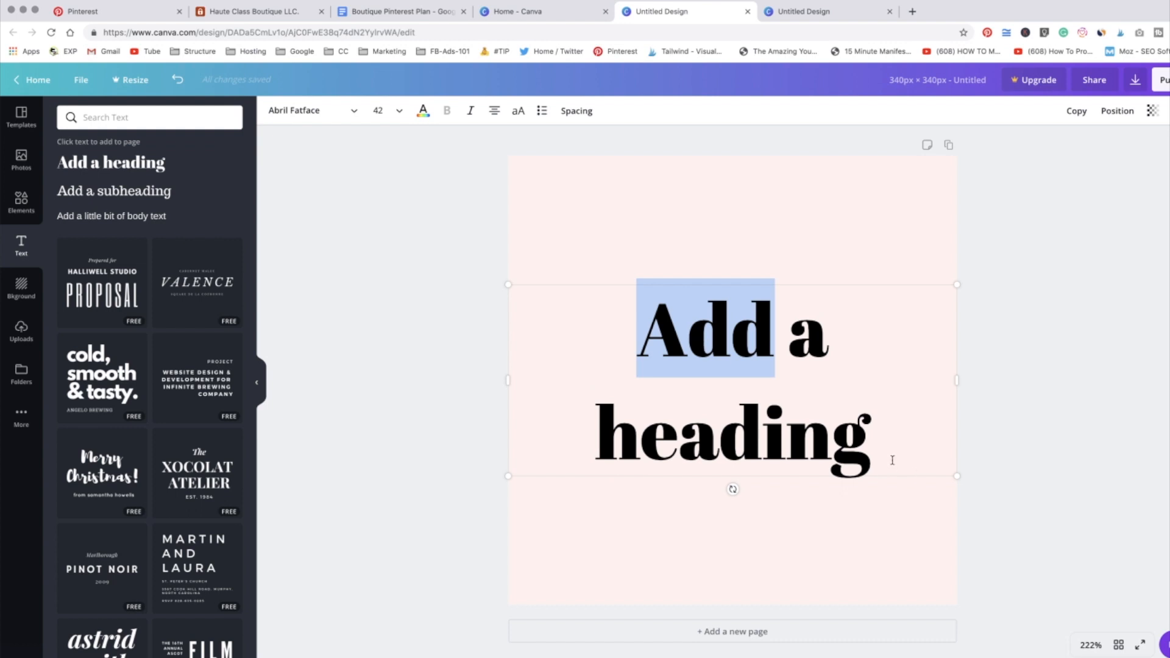
drag(892, 460, 565, 315)
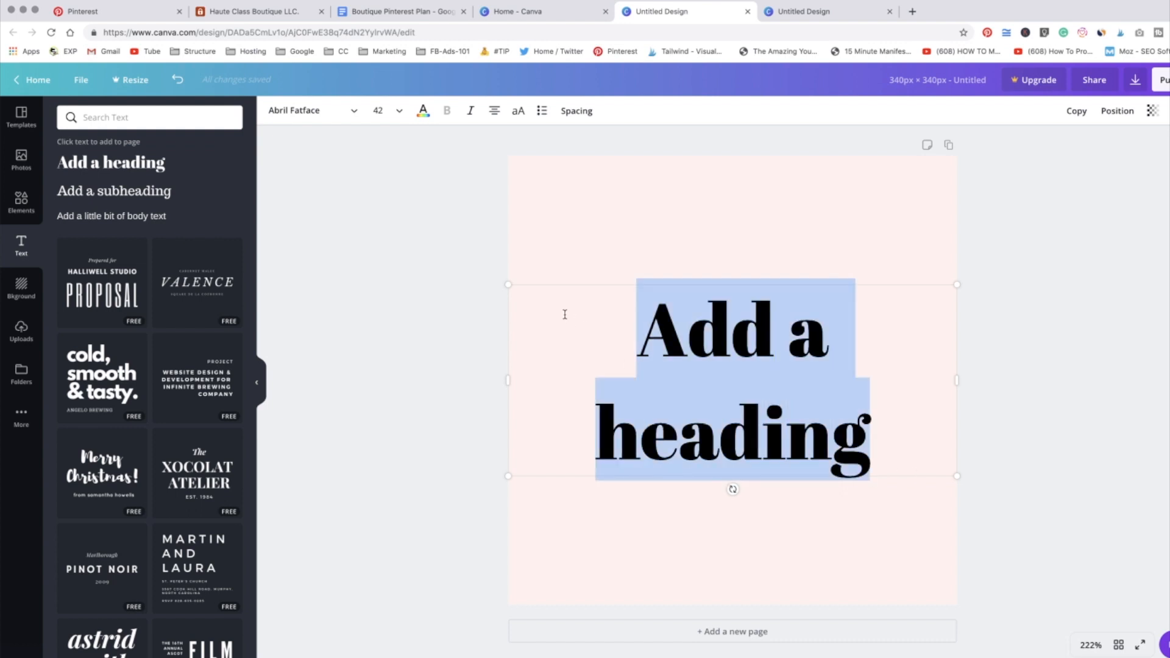
key(BackSpace)
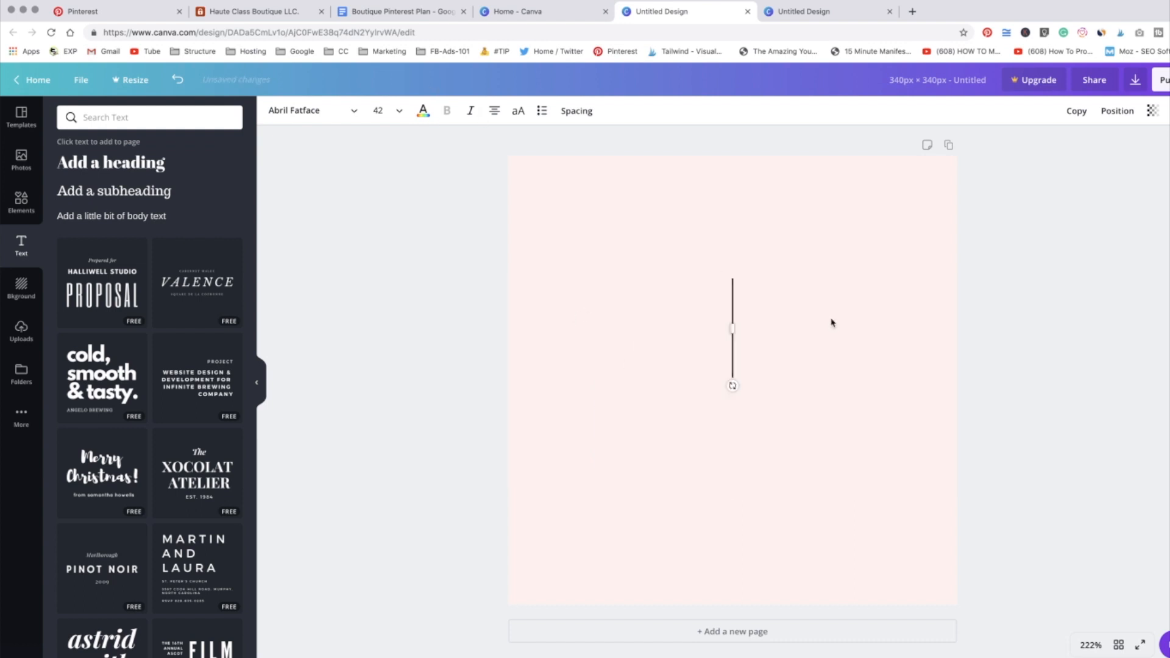
Add body text reading "Jumpers & Rompers" to the page and move it into the upper half.
click(140, 218)
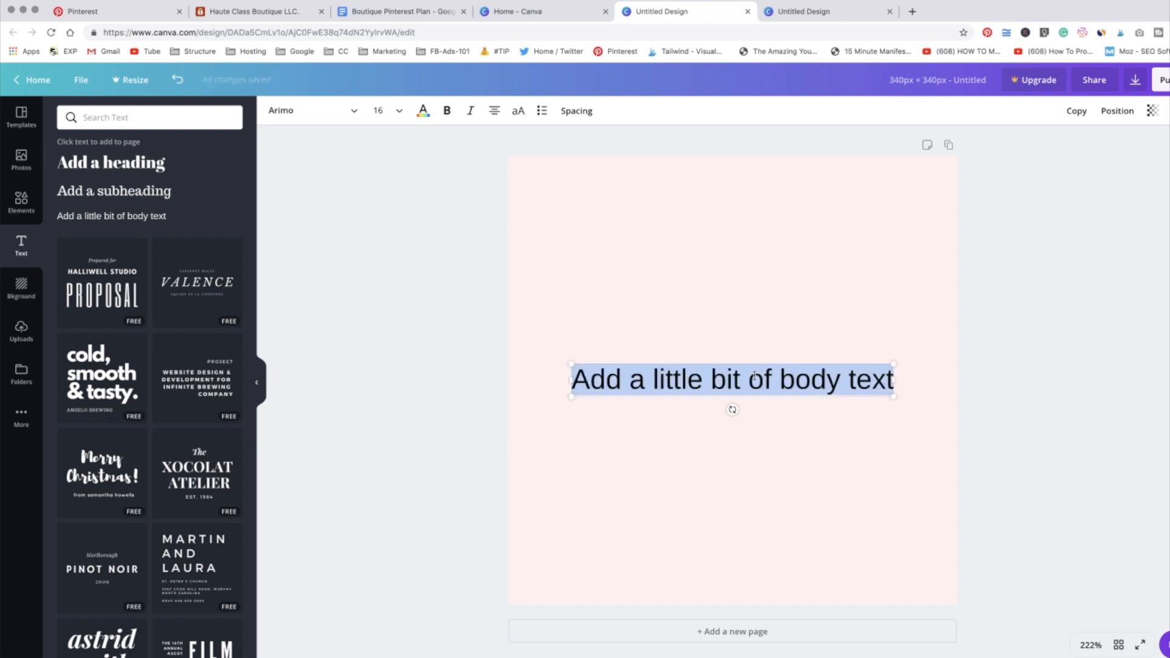
text(Jump)
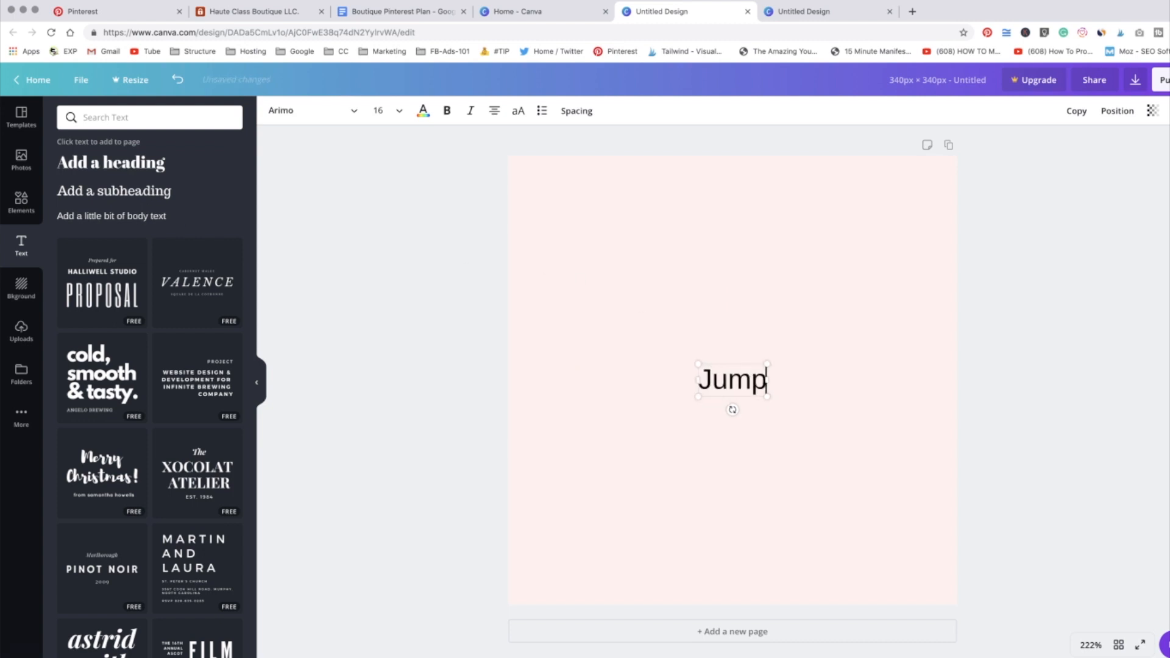
text(ers &)
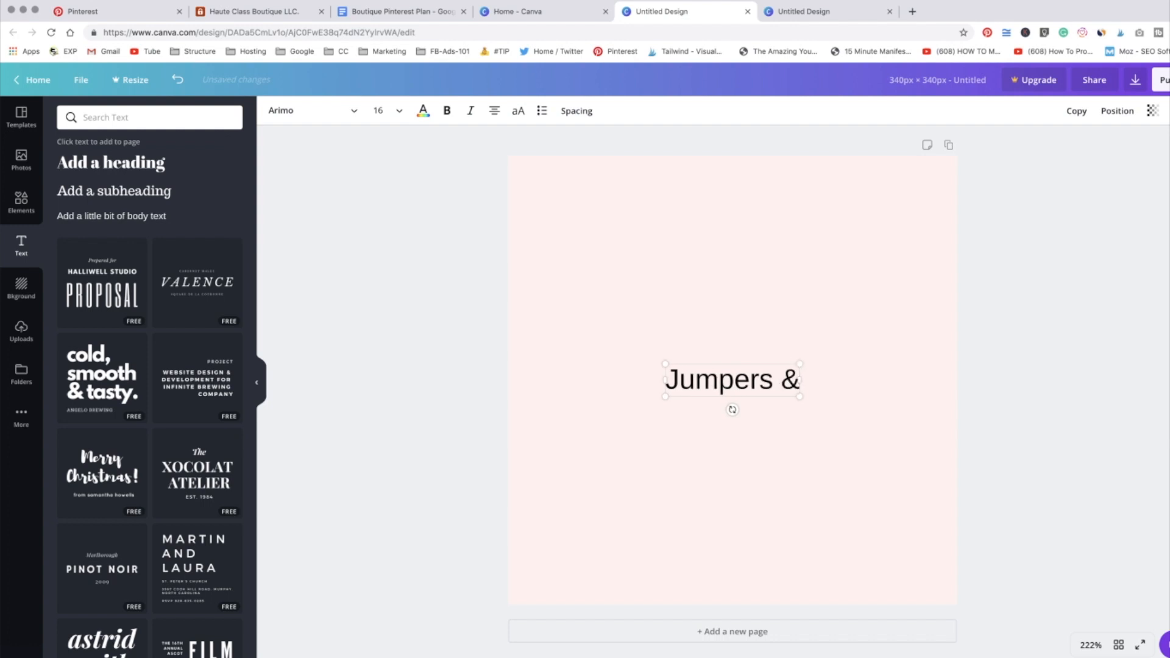
text( Rompers)
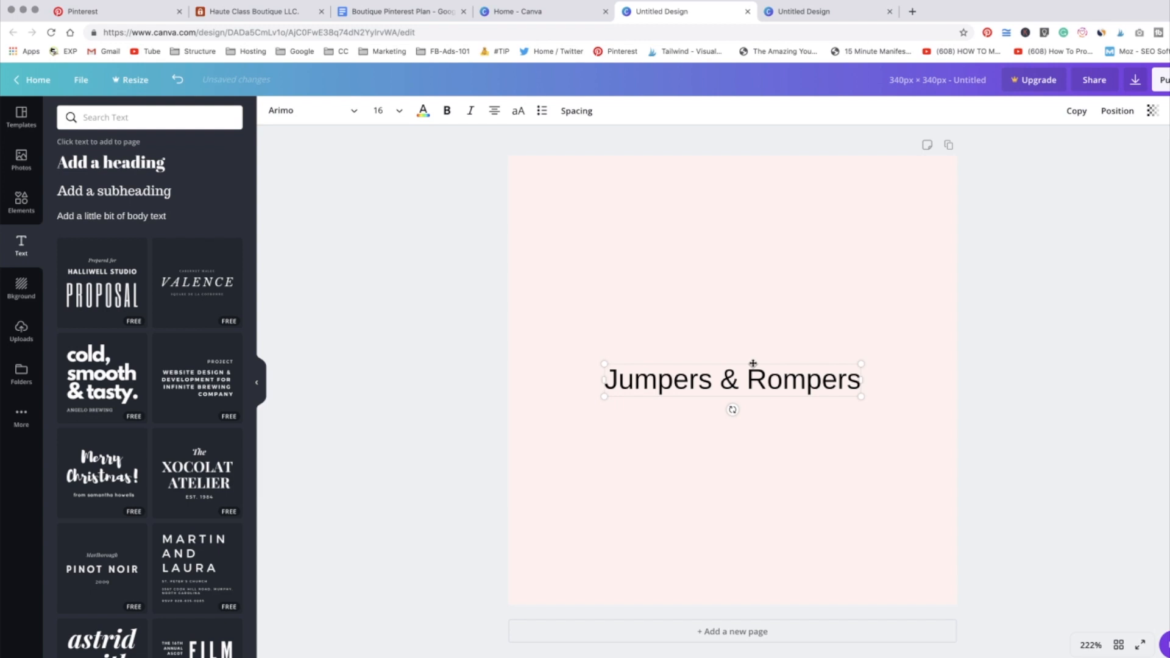
drag(754, 364, 751, 258)
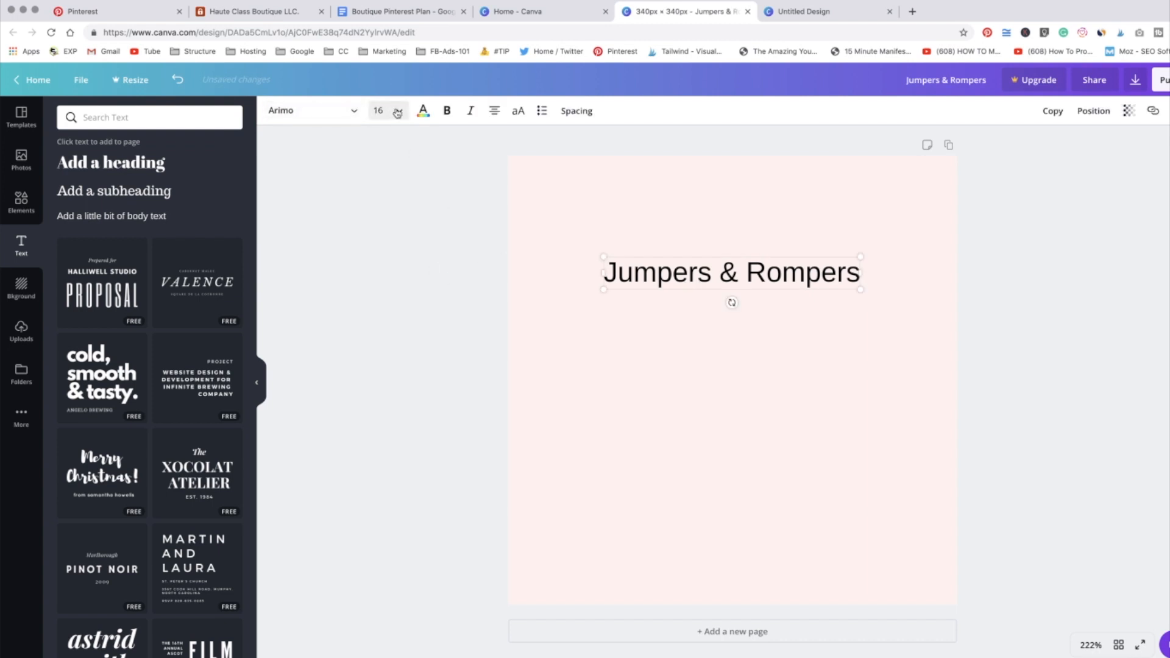
Set the "Jumpers & Rompers" text to font size 24, widen its box to fit one line and centre it horizontally.
click(395, 111)
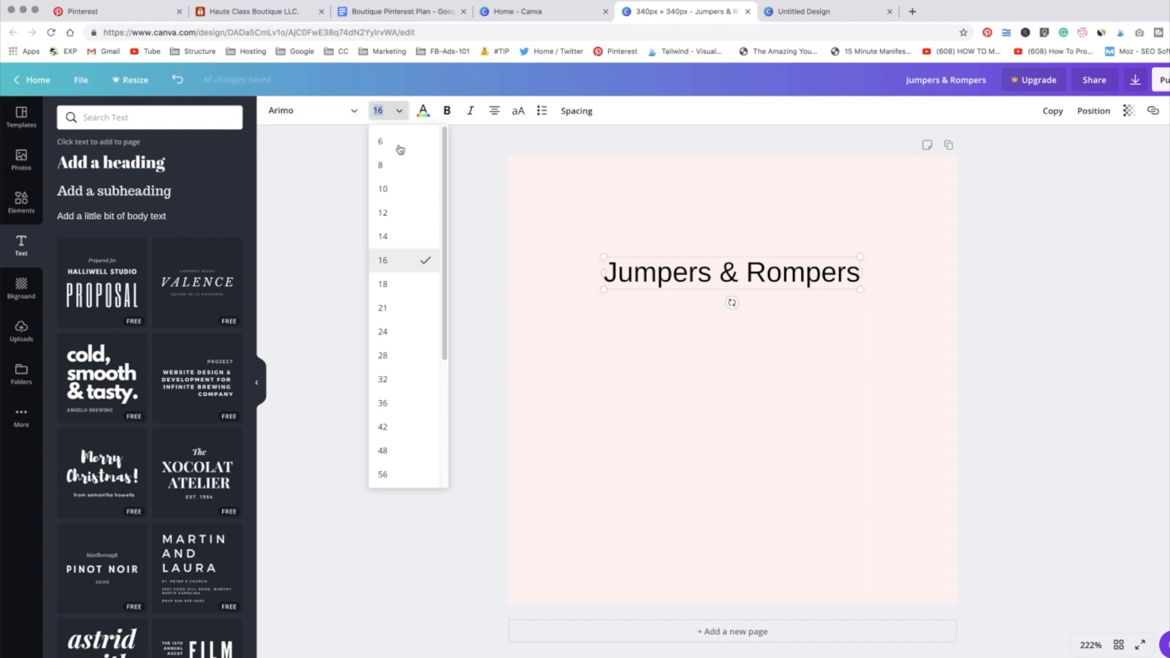
click(398, 340)
drag(557, 312, 505, 310)
drag(692, 255, 717, 259)
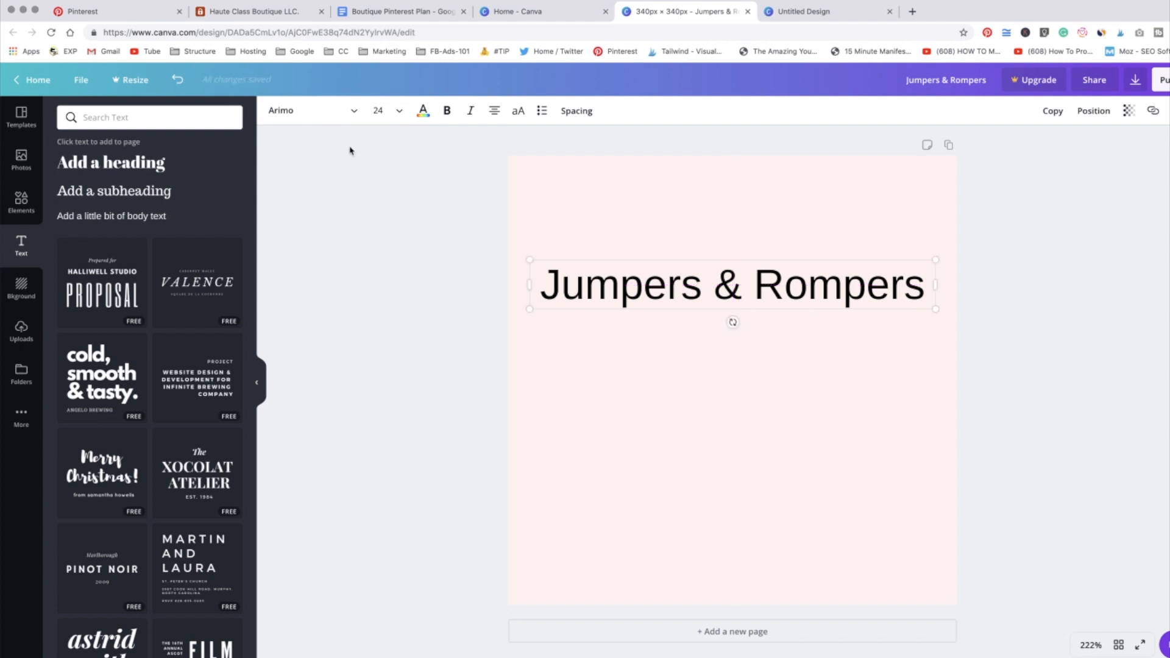
click(401, 246)
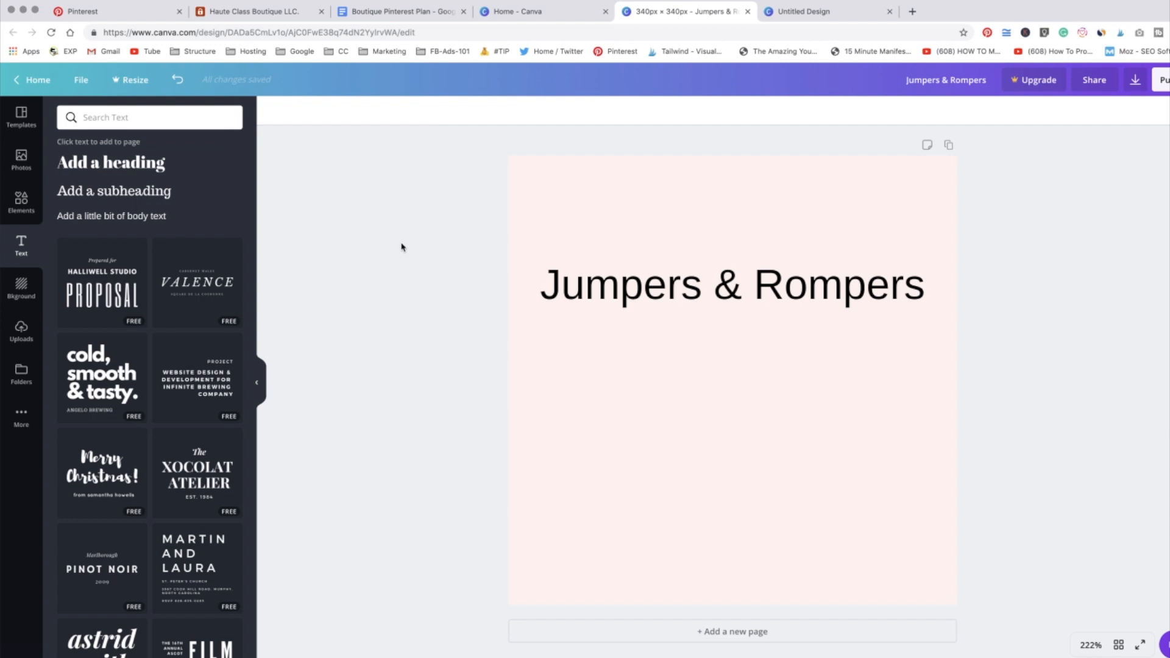
click(636, 288)
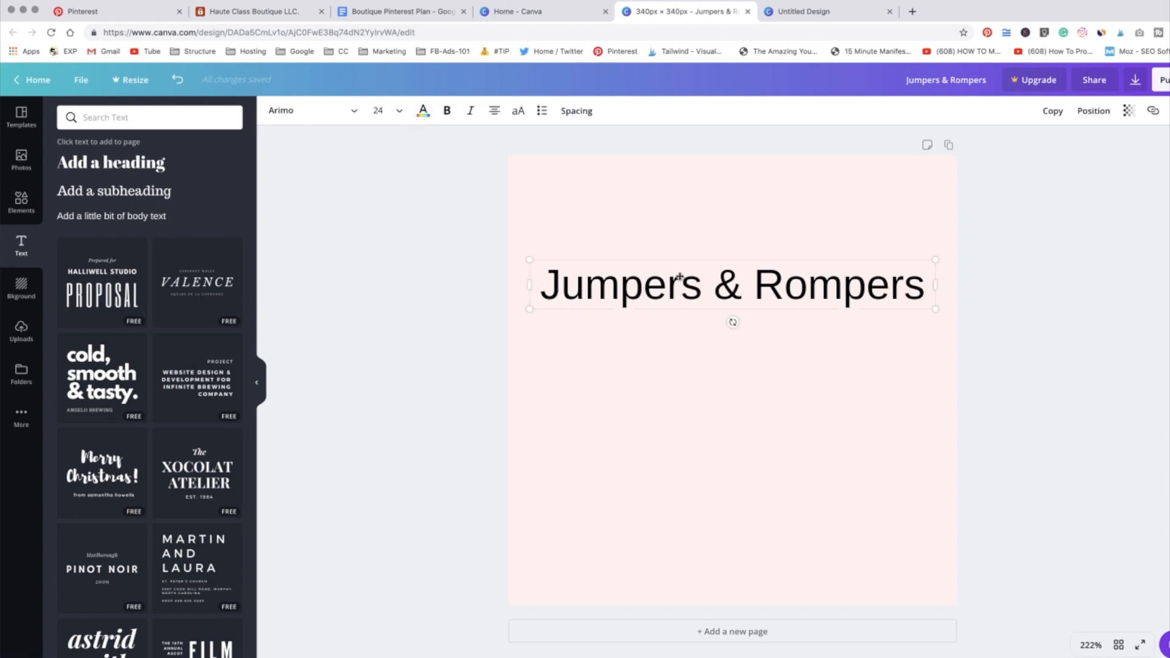
scroll(657, 288, down, 1)
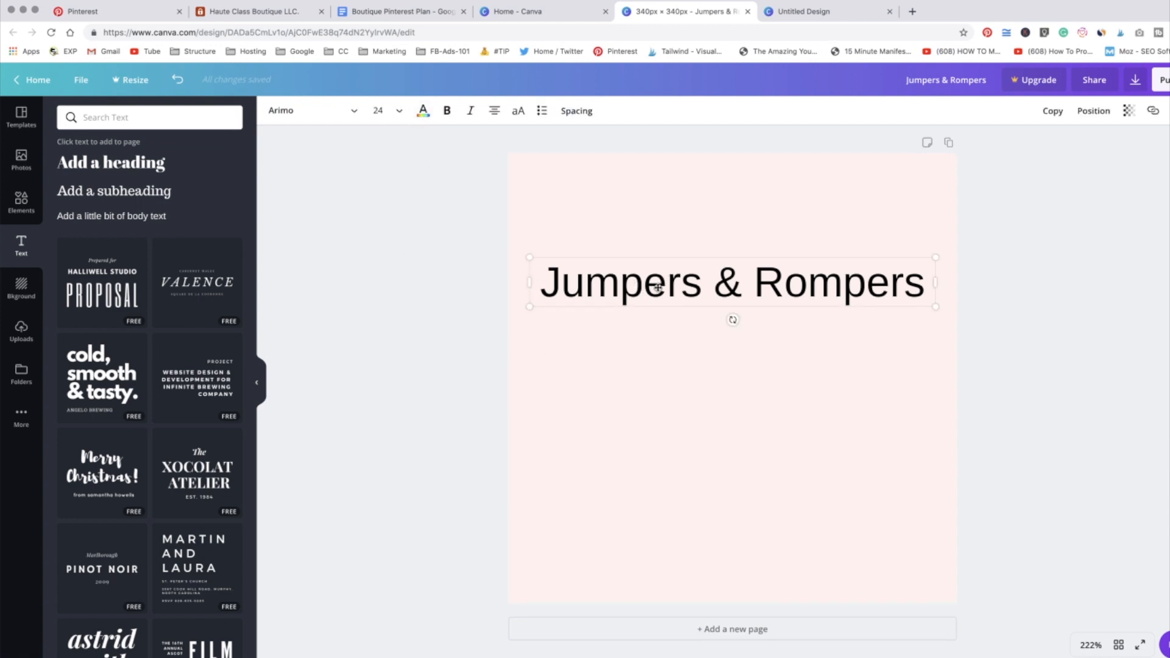
click(401, 307)
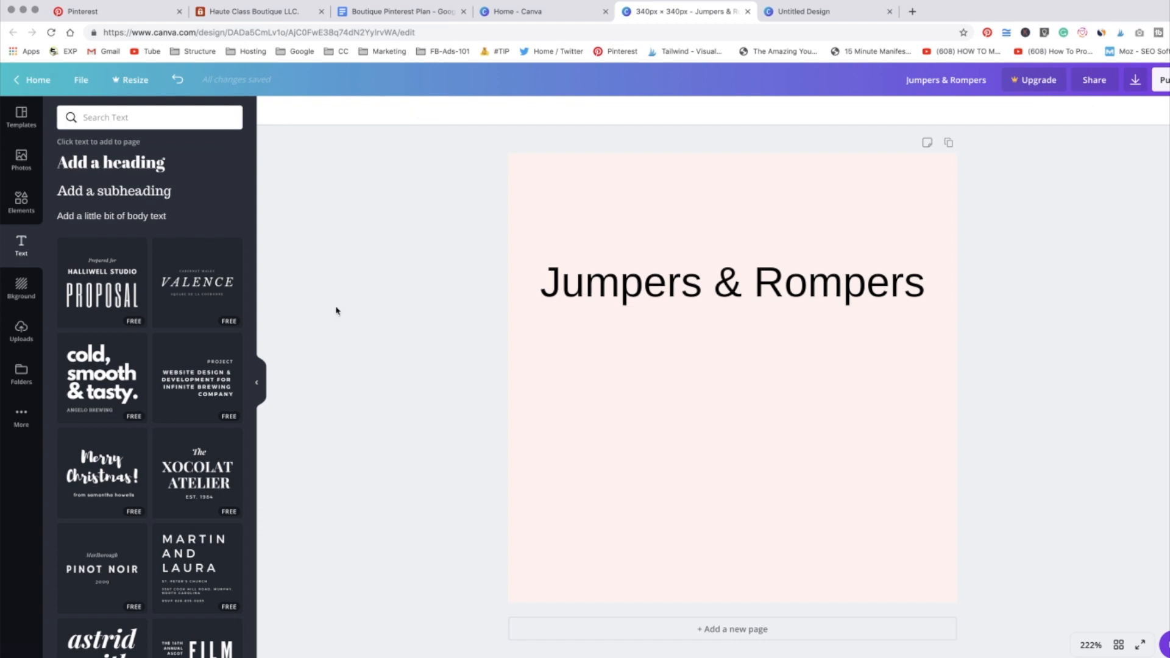
Add a subheading reading "by Haute Class" and position it centred just beneath the "Jumpers & Rompers" text.
click(109, 195)
text(by Haur)
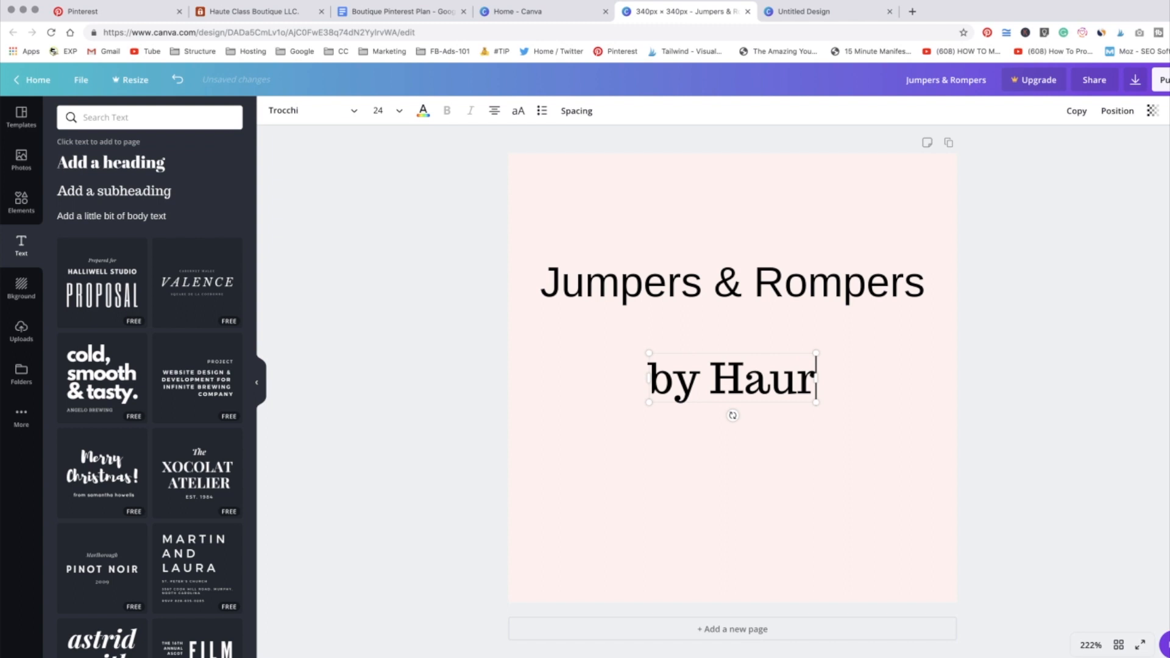
key(BackSpace)
text(te Class)
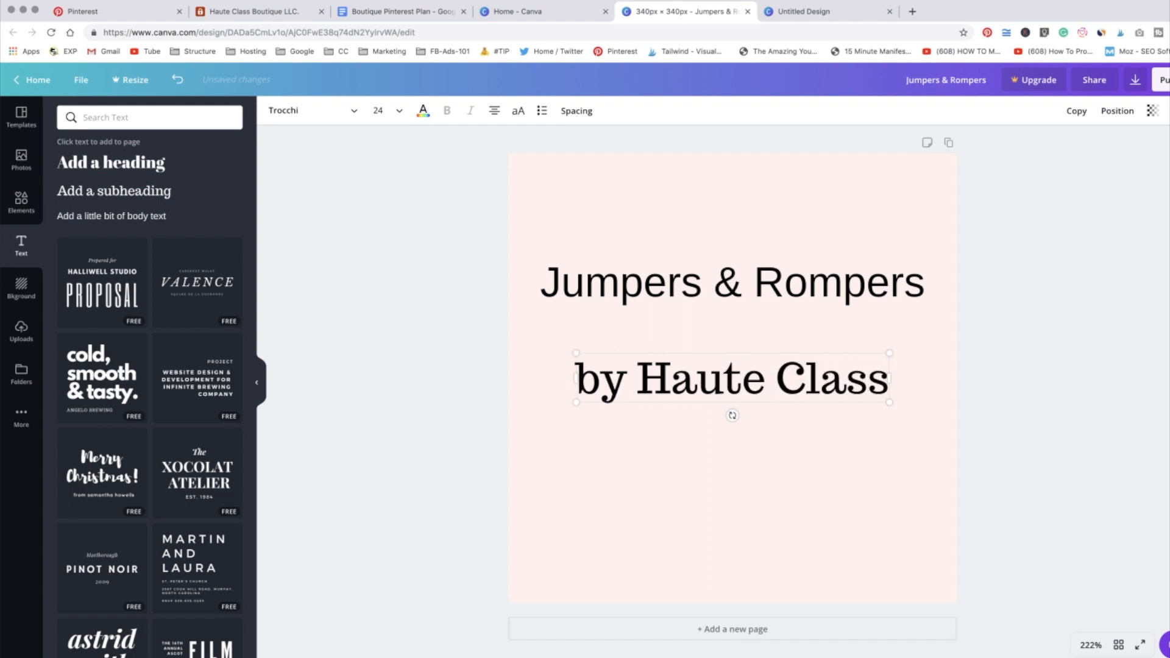
click(373, 274)
click(740, 373)
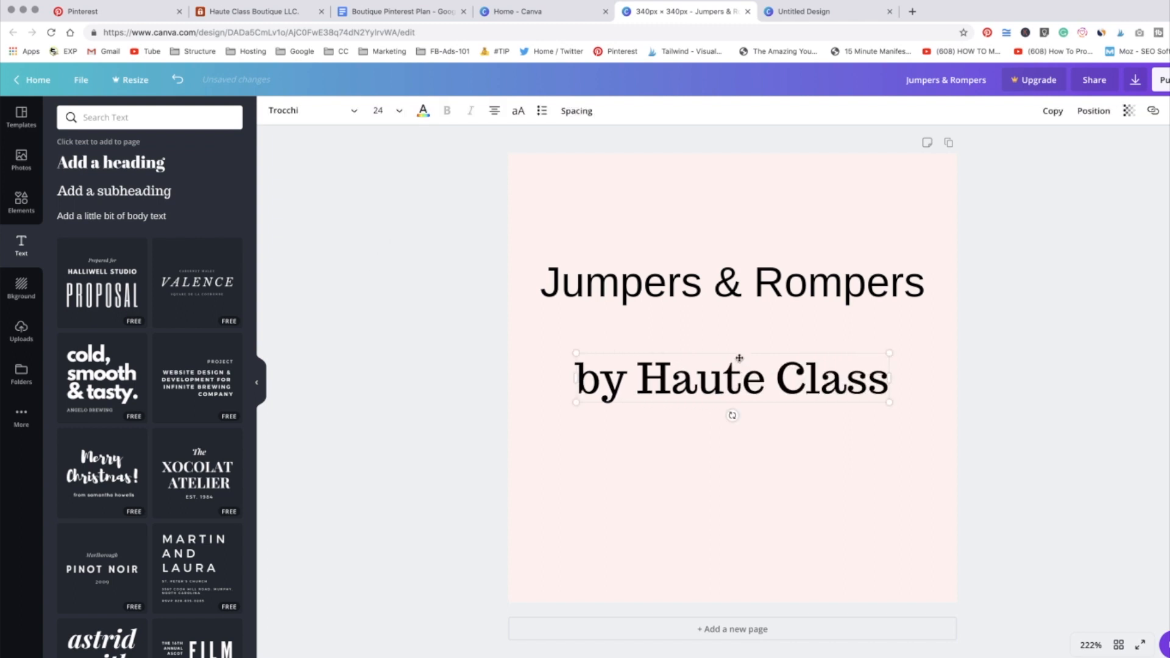
drag(740, 362, 741, 336)
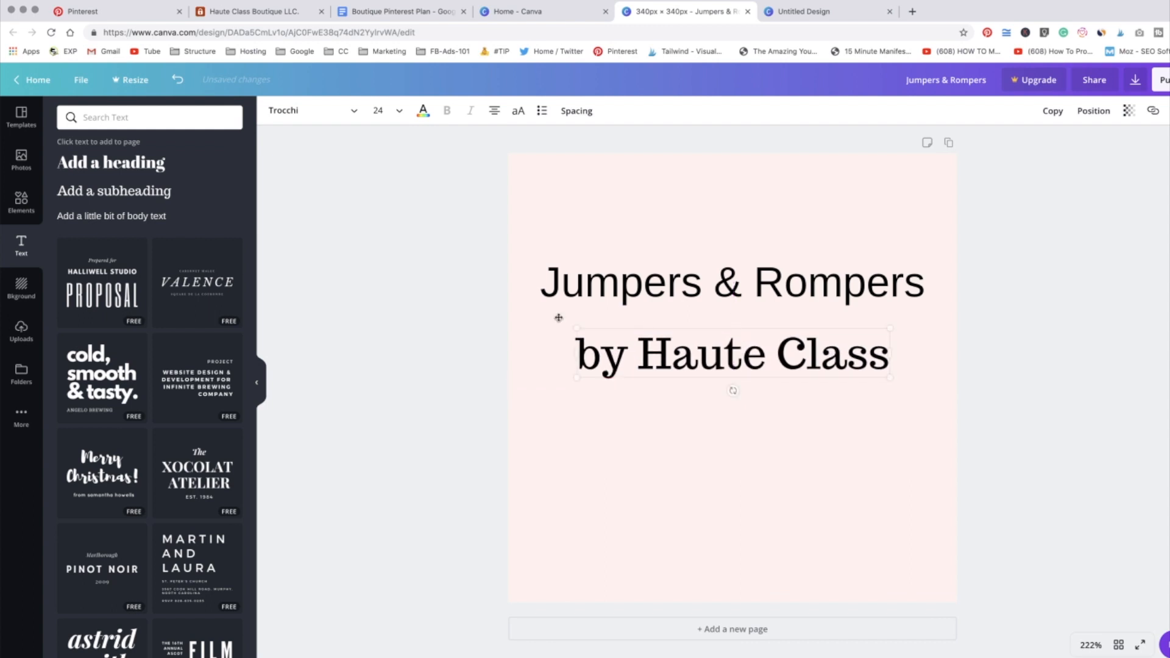
click(454, 309)
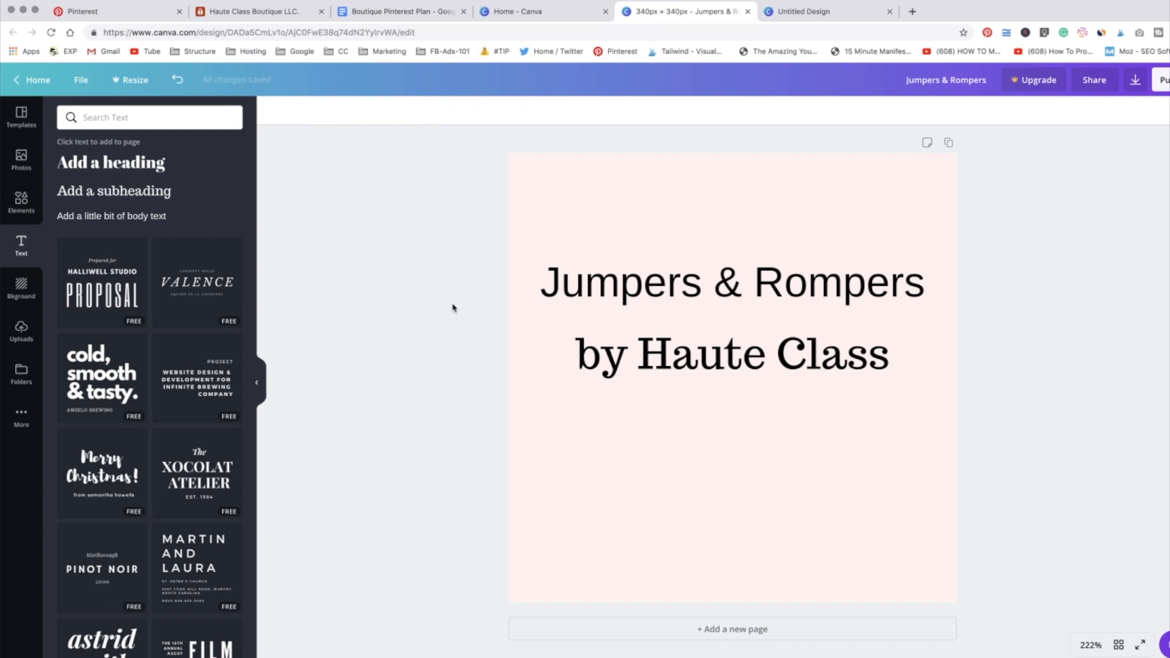
Browse the icon elements for a graphic suited to the board cover.
click(21, 200)
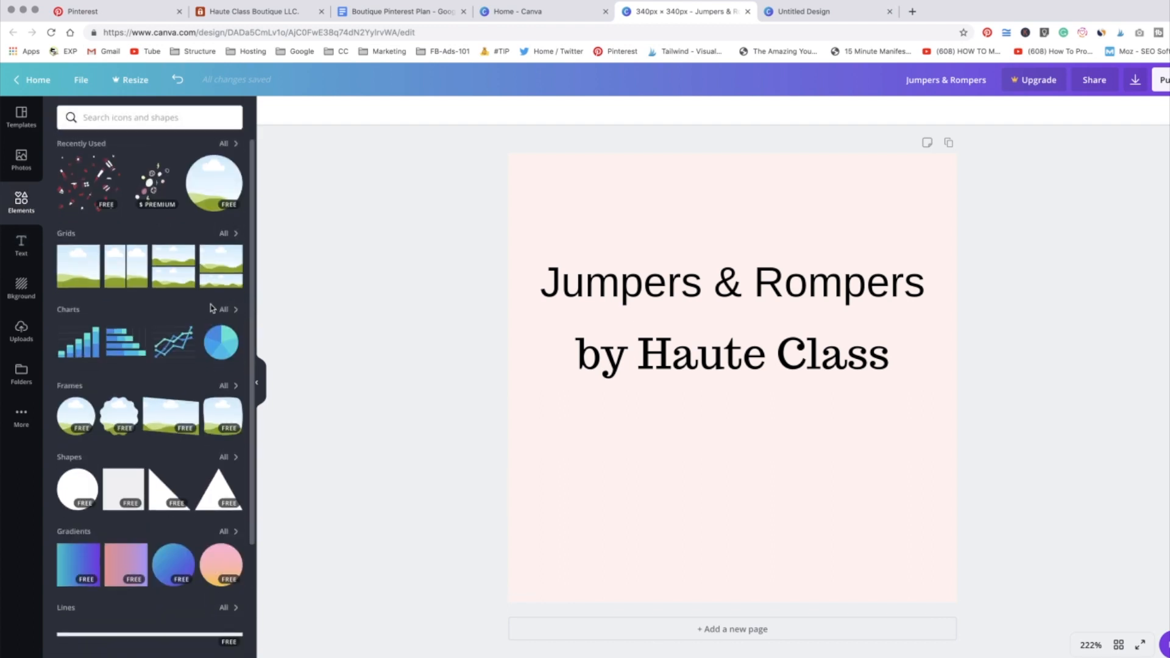
scroll(211, 309, down, 6)
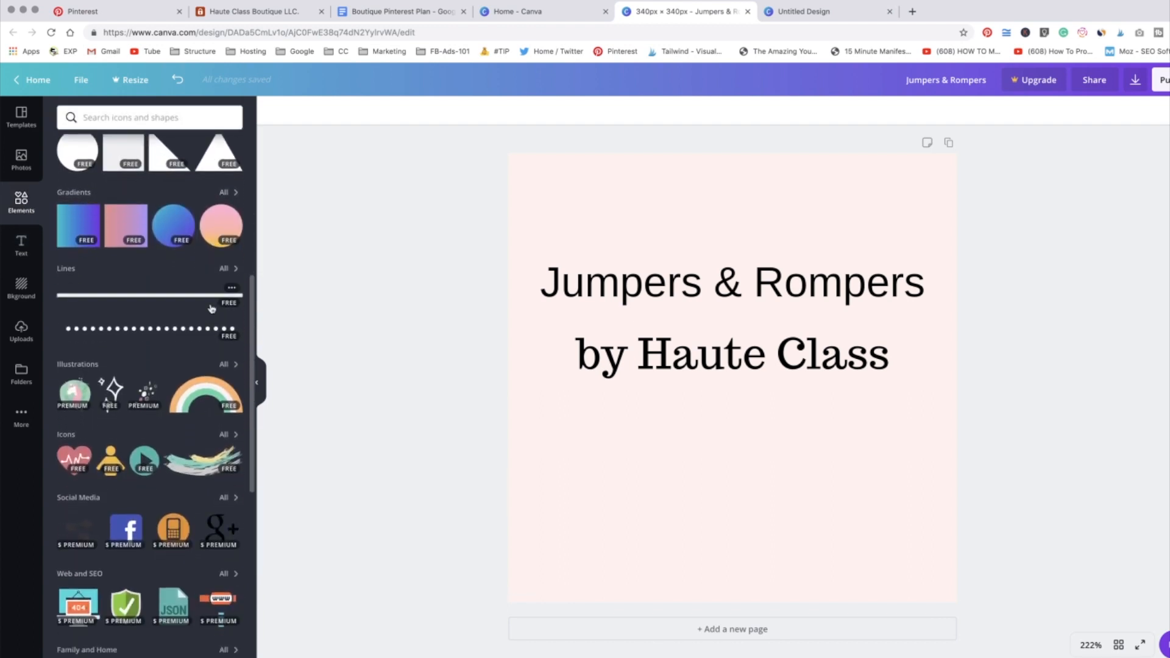
scroll(212, 308, down, 3)
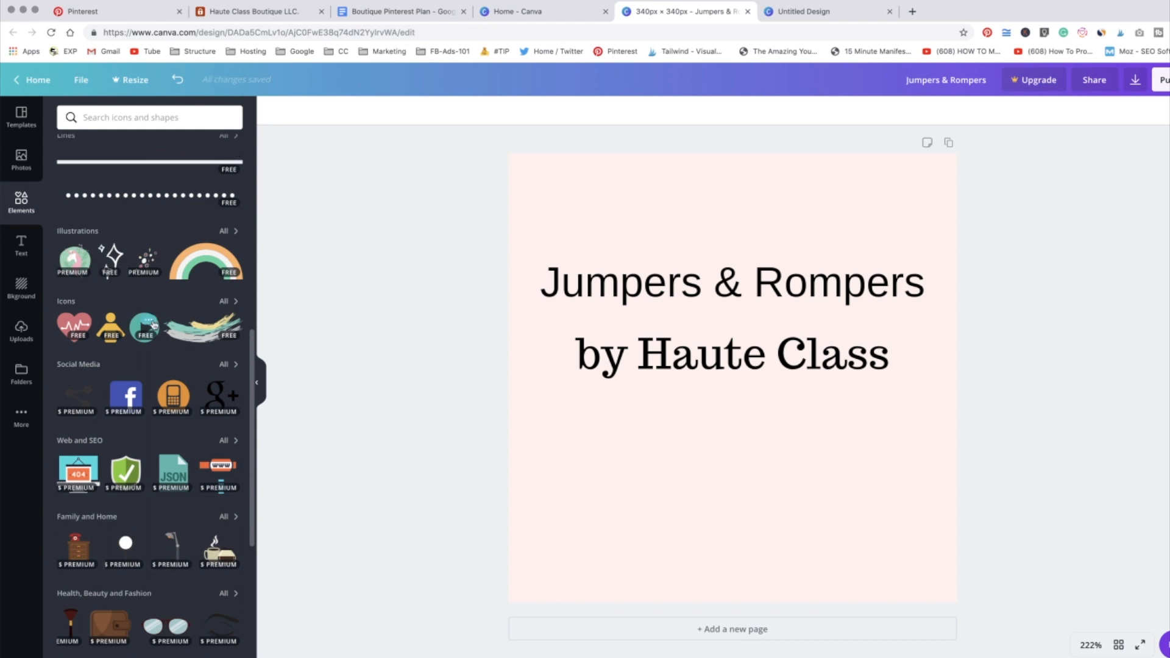
click(225, 302)
scroll(226, 306, down, 5)
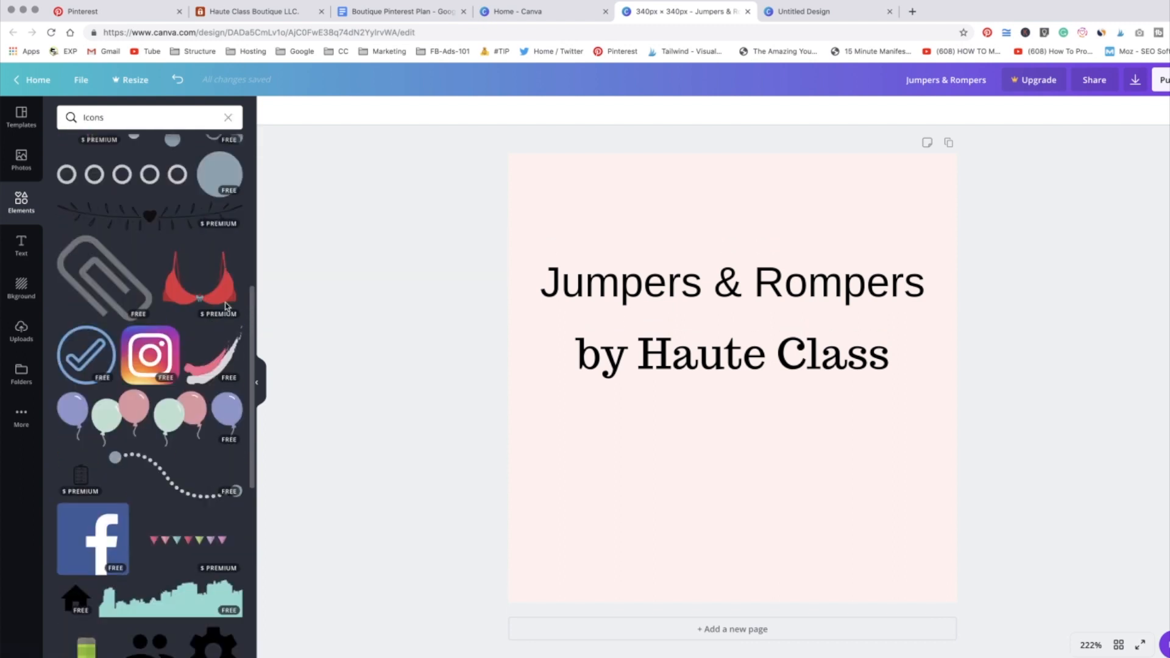
scroll(226, 306, down, 10)
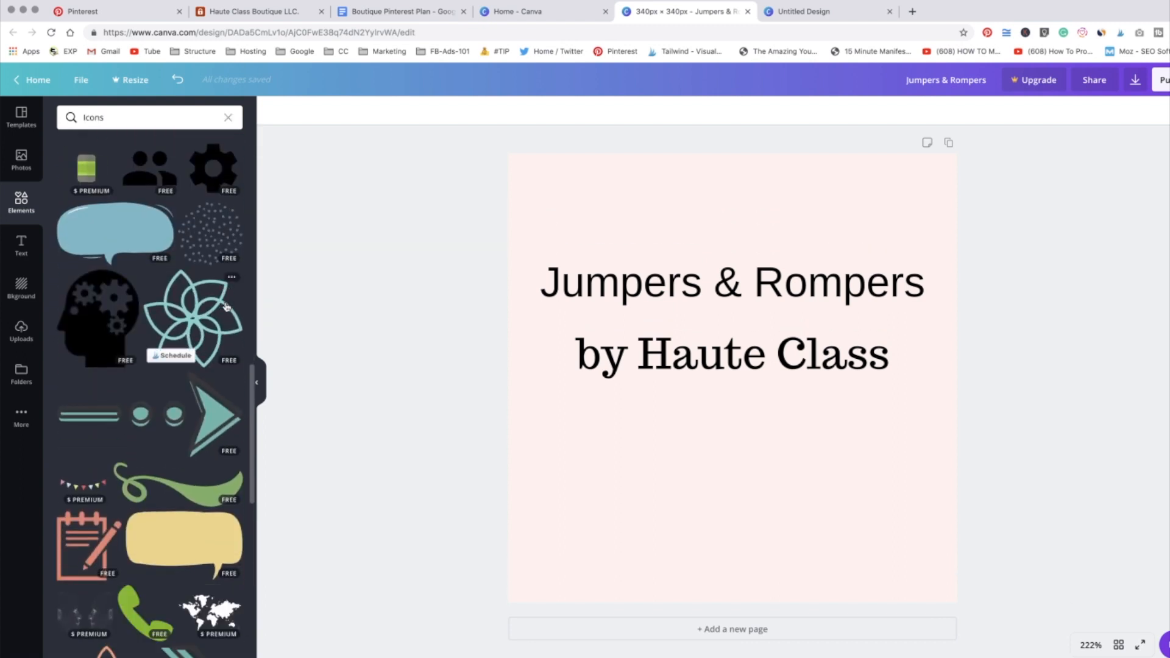
scroll(226, 306, down, 10)
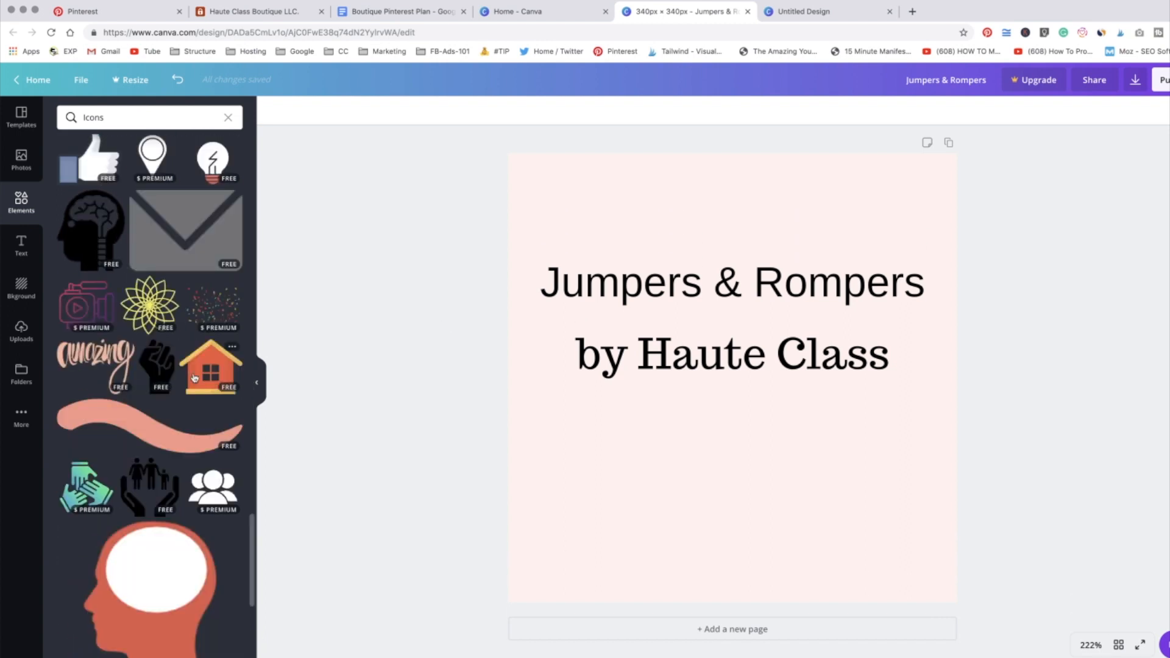
scroll(196, 377, down, 4)
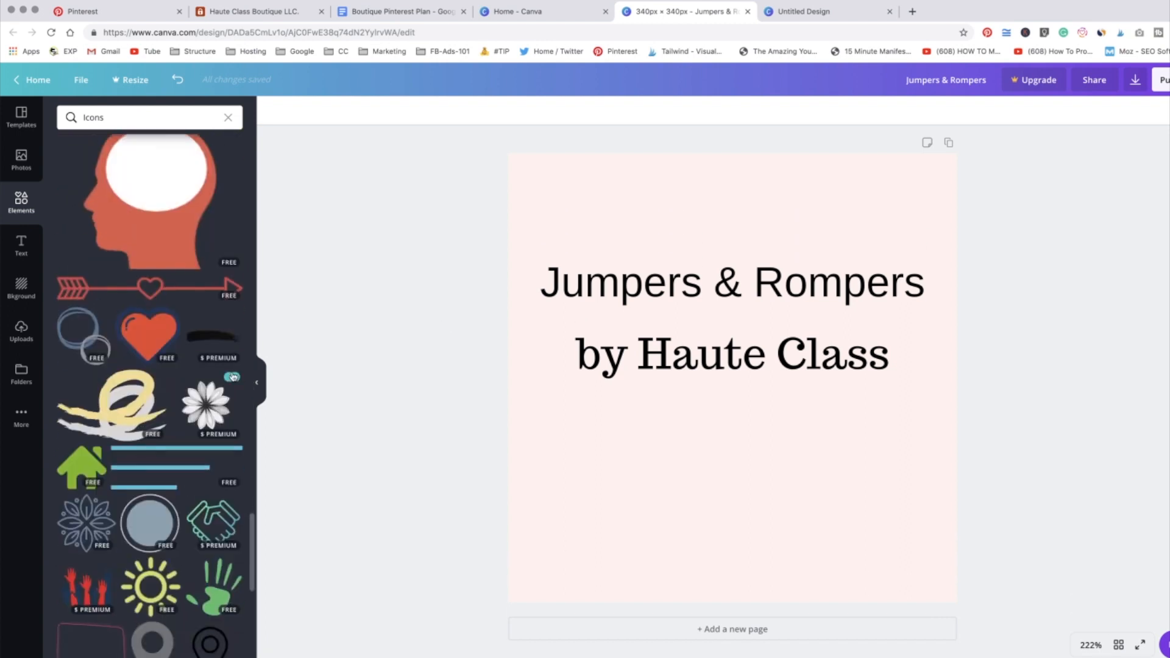
scroll(233, 377, down, 4)
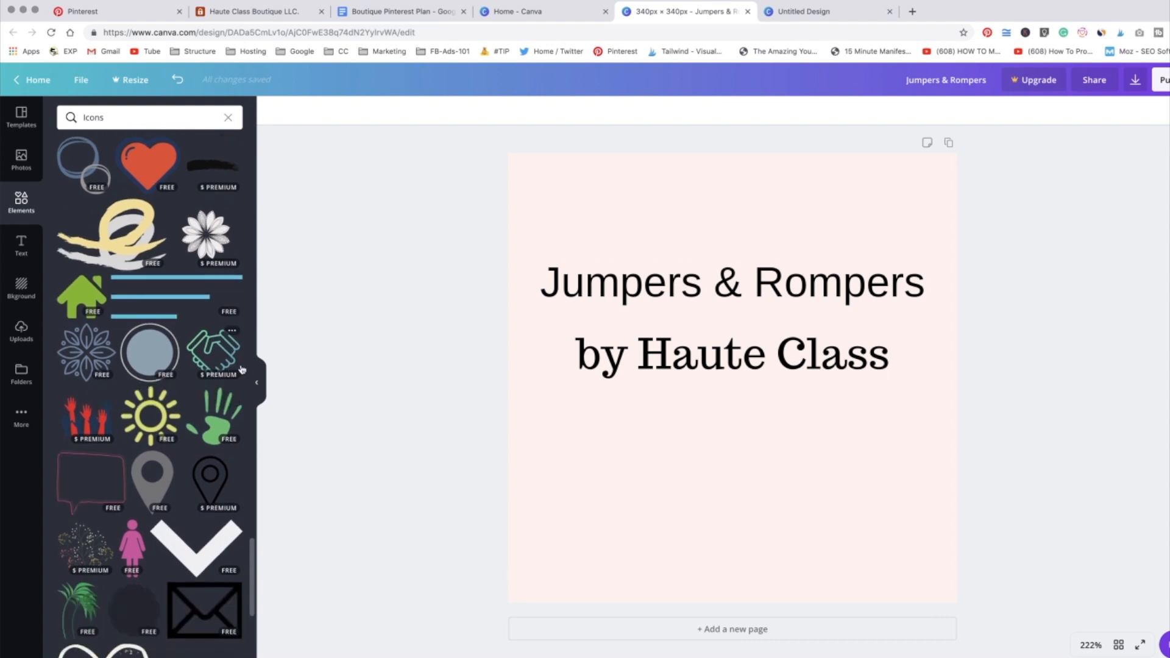
scroll(241, 369, down, 3)
scroll(242, 369, down, 3)
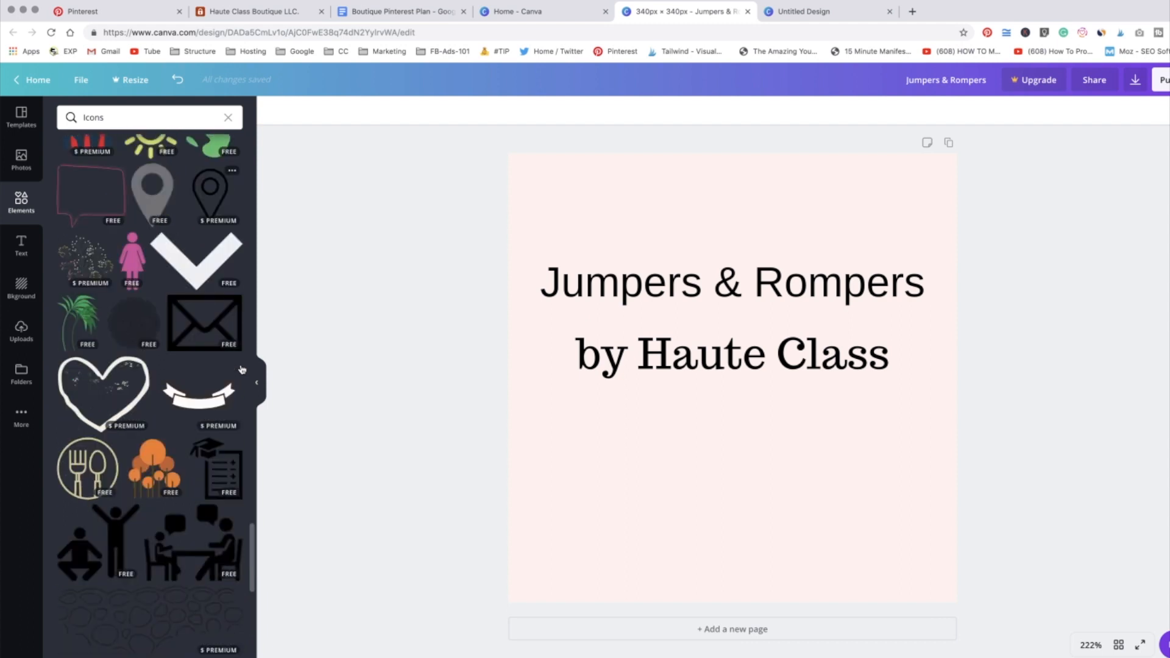
scroll(242, 369, down, 3)
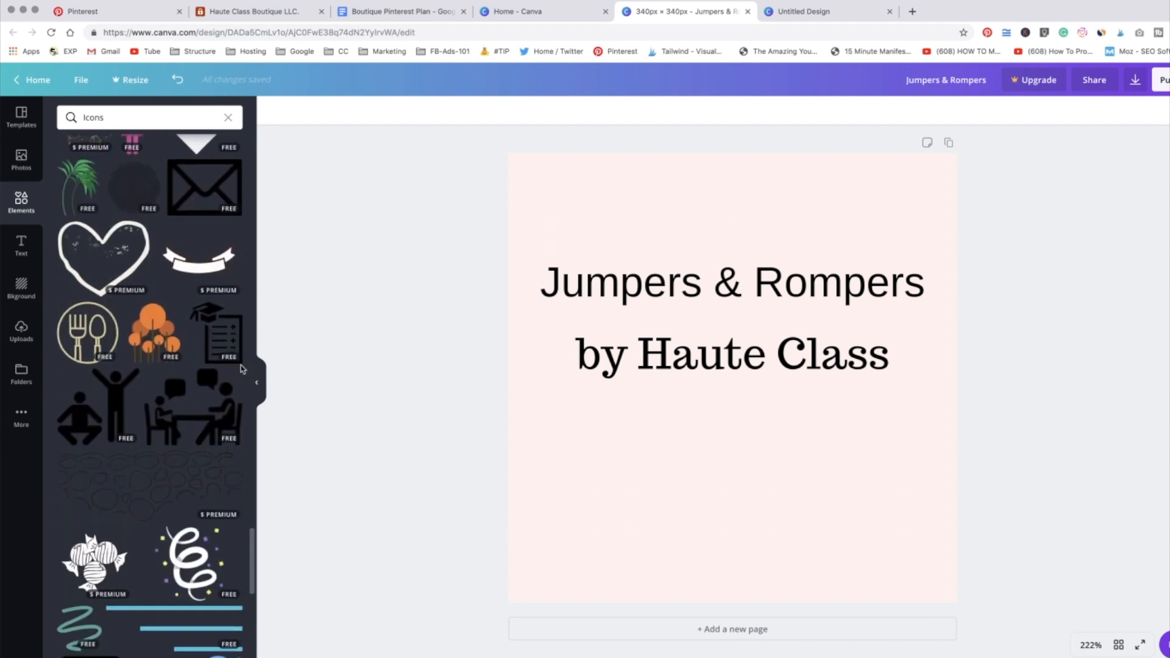
scroll(242, 369, down, 3)
scroll(242, 370, down, 2)
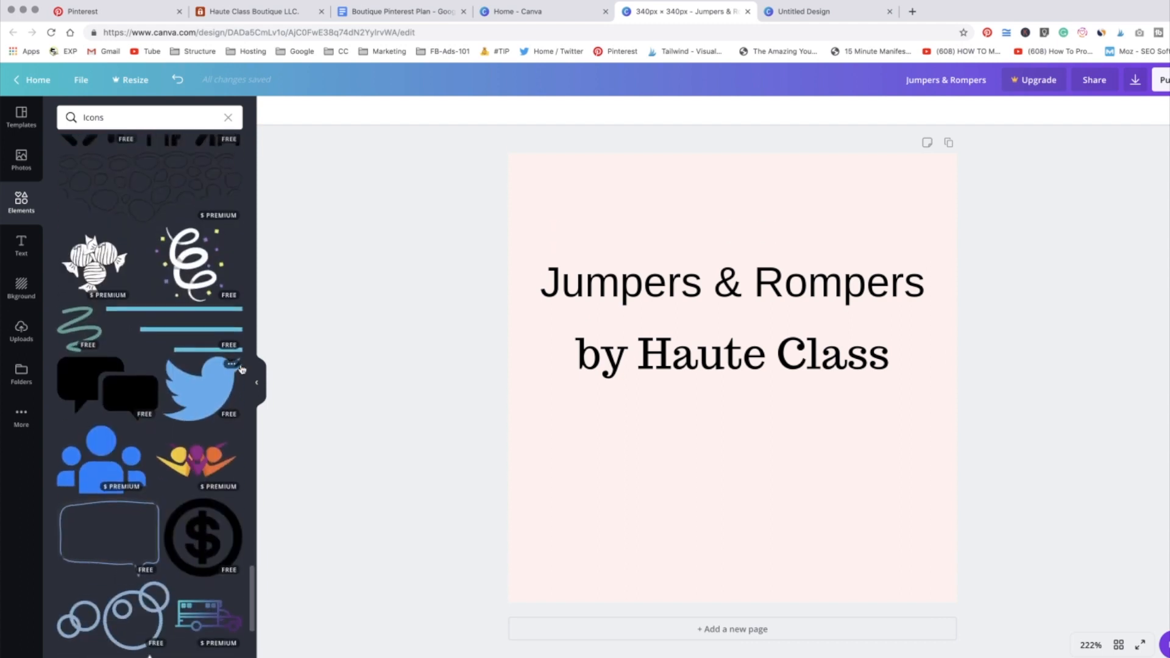
scroll(242, 369, up, 15)
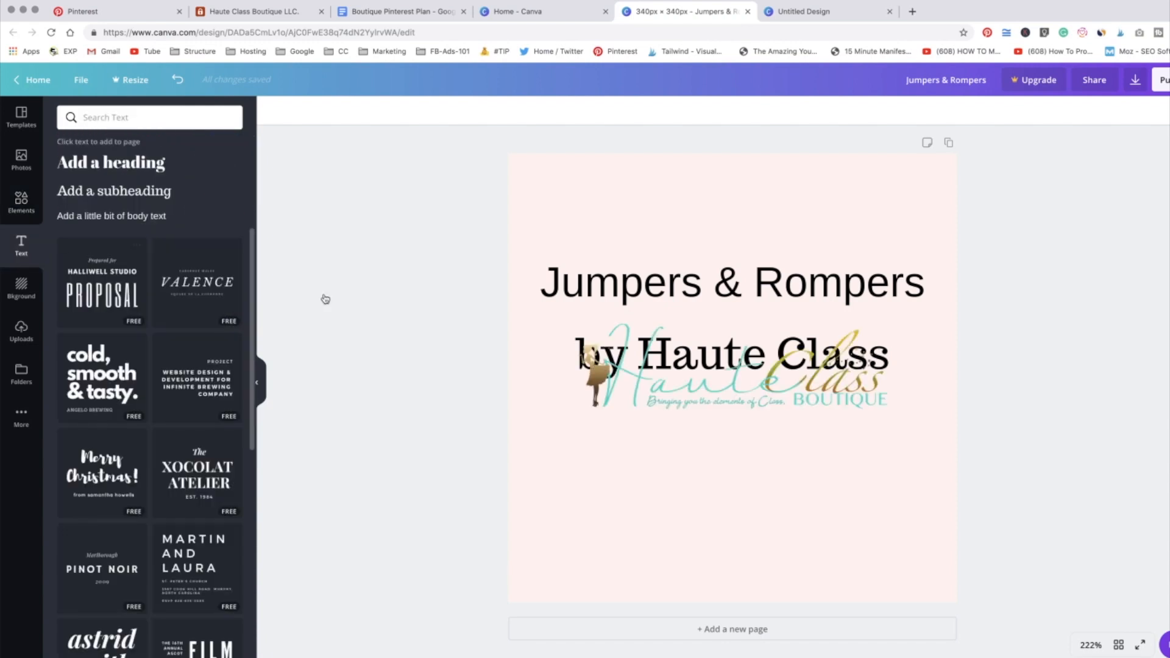
Move the Haute Class Boutique logo beneath the "by Haute Class" text, scale it down and centre it horizontally.
click(740, 382)
drag(740, 382, 740, 445)
click(442, 323)
click(726, 436)
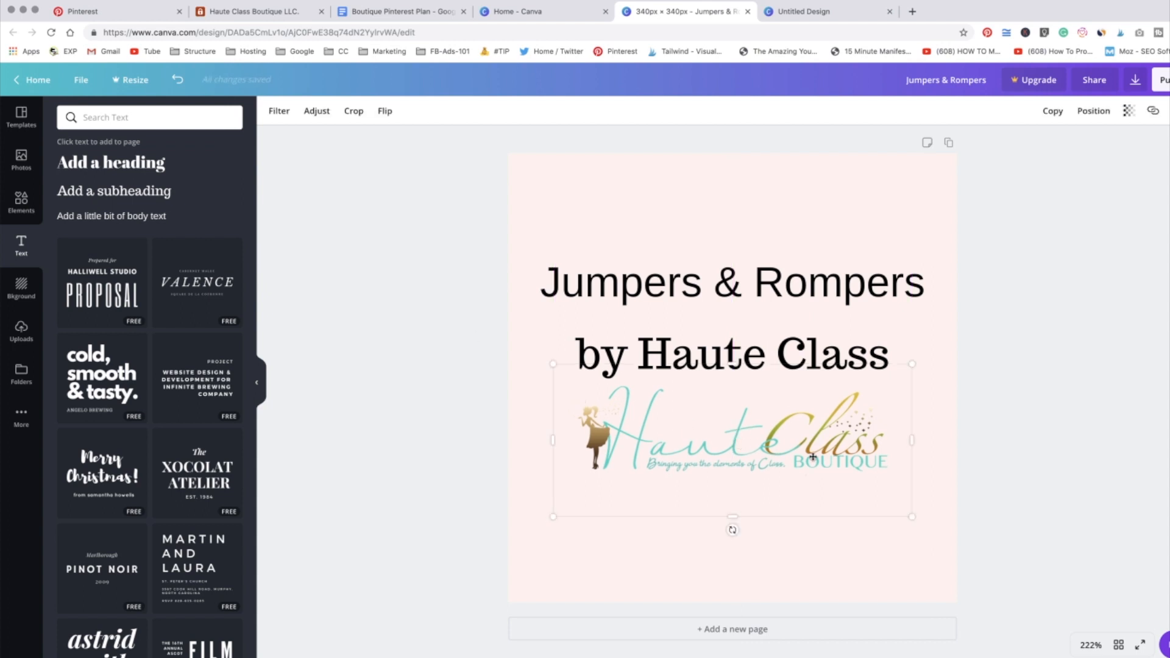
drag(912, 518, 833, 455)
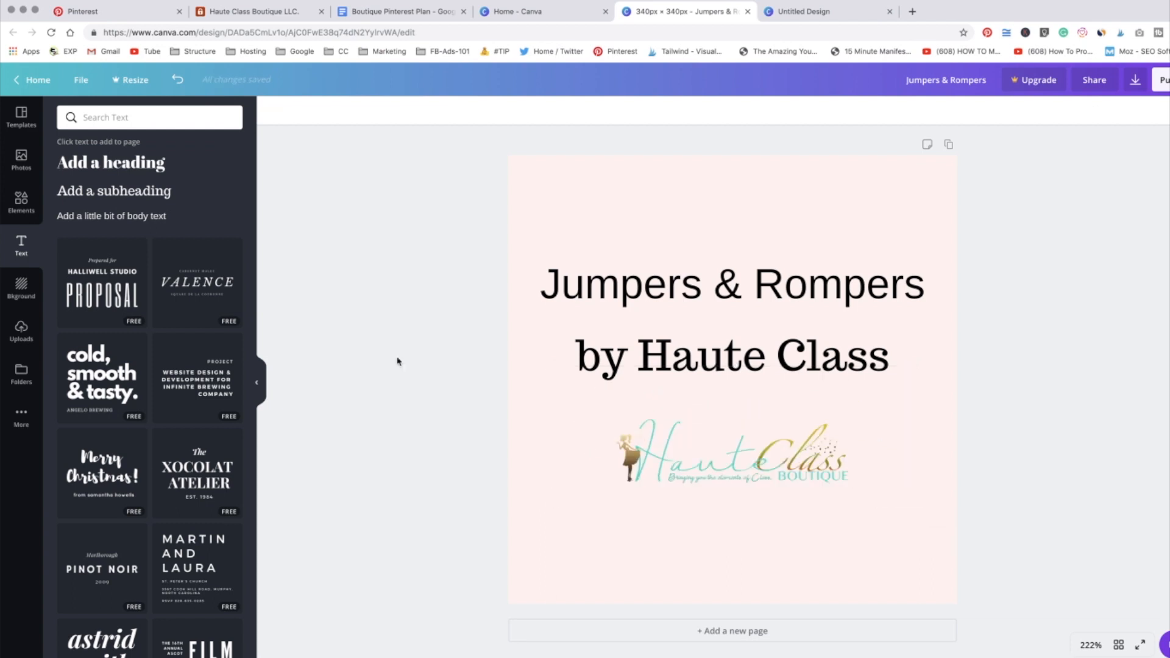
scroll(787, 378, up, 3)
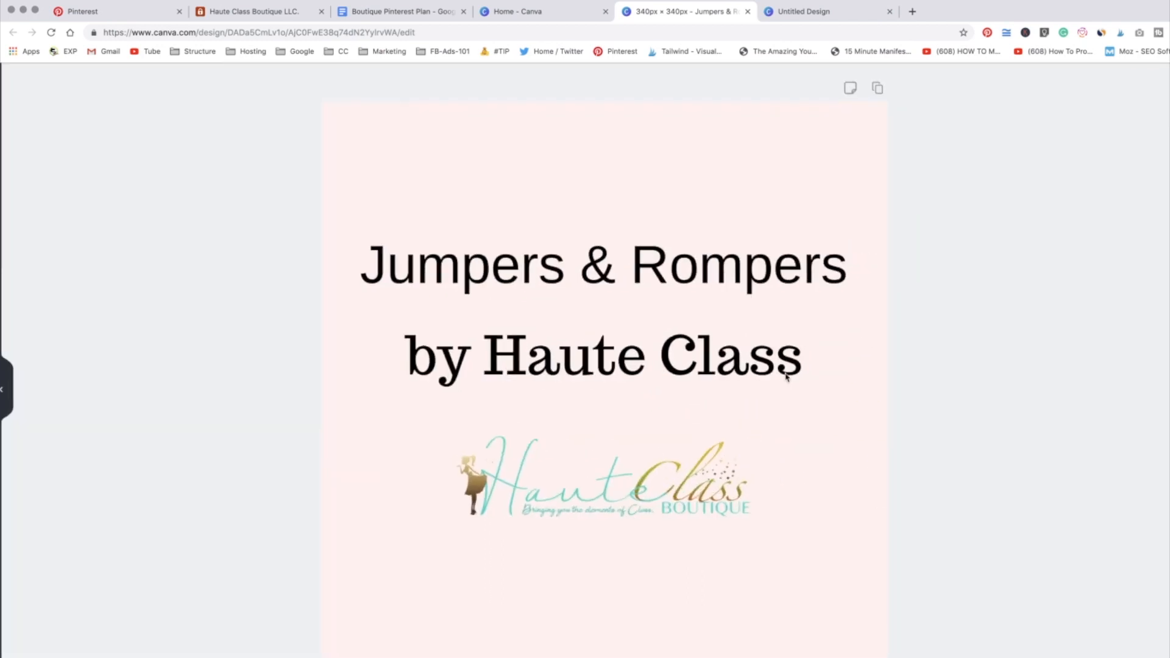
scroll(786, 381, down, 3)
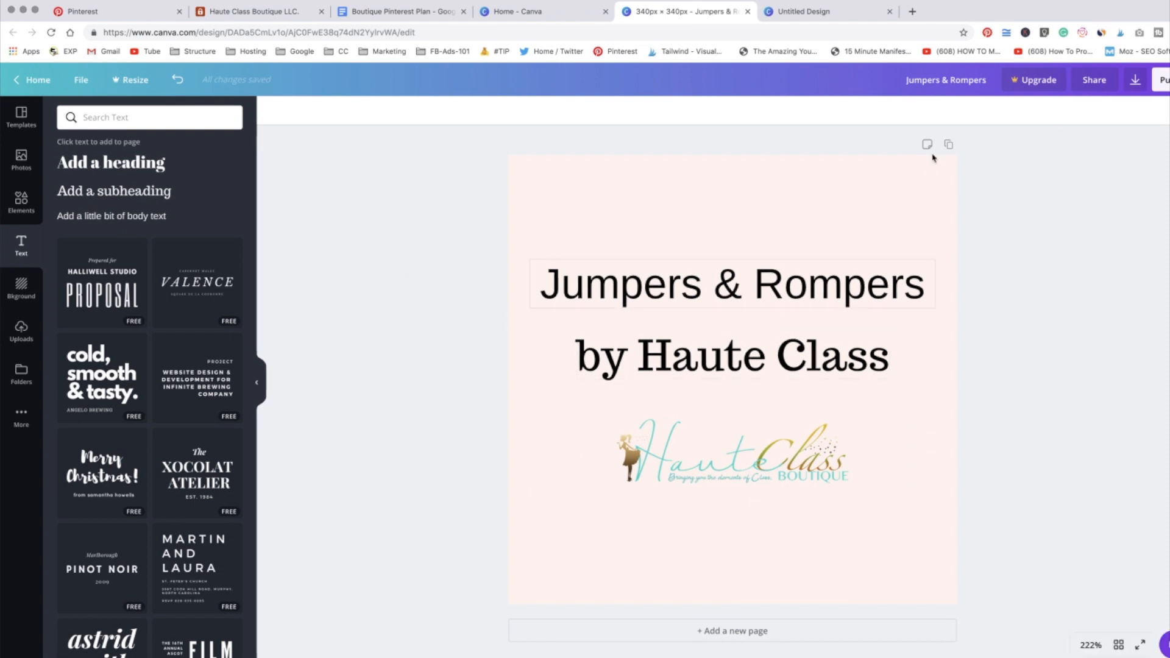
Extend the design title to "Jumpers & Rompers by Haute Class" and download the cover as a PNG.
click(946, 74)
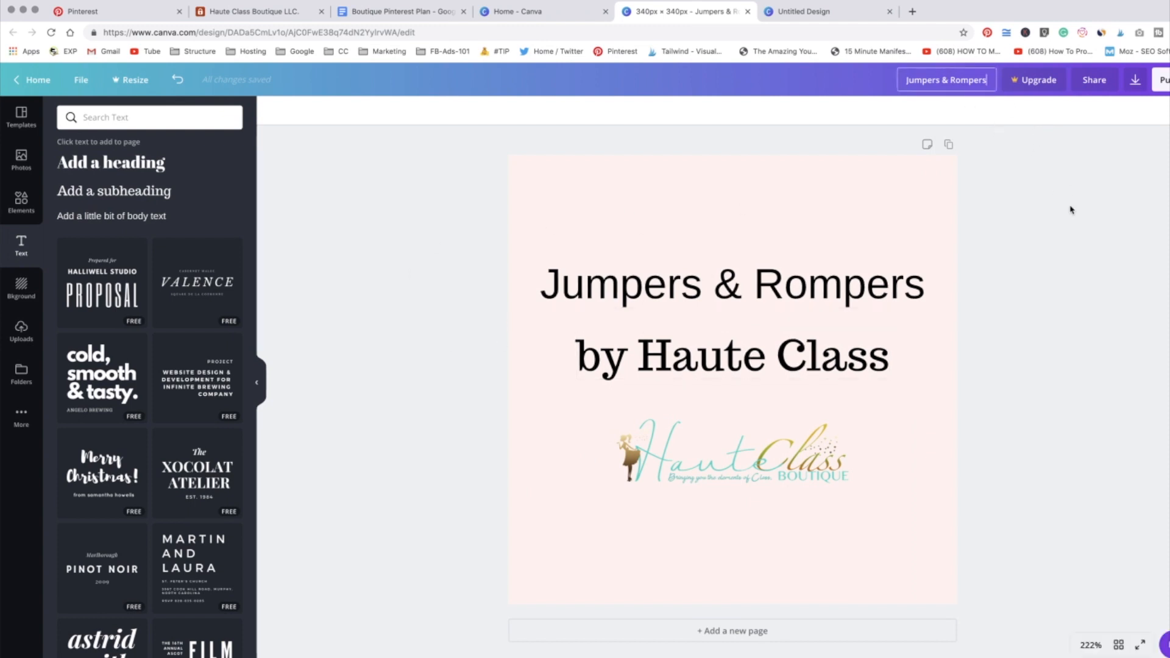
text(bby)
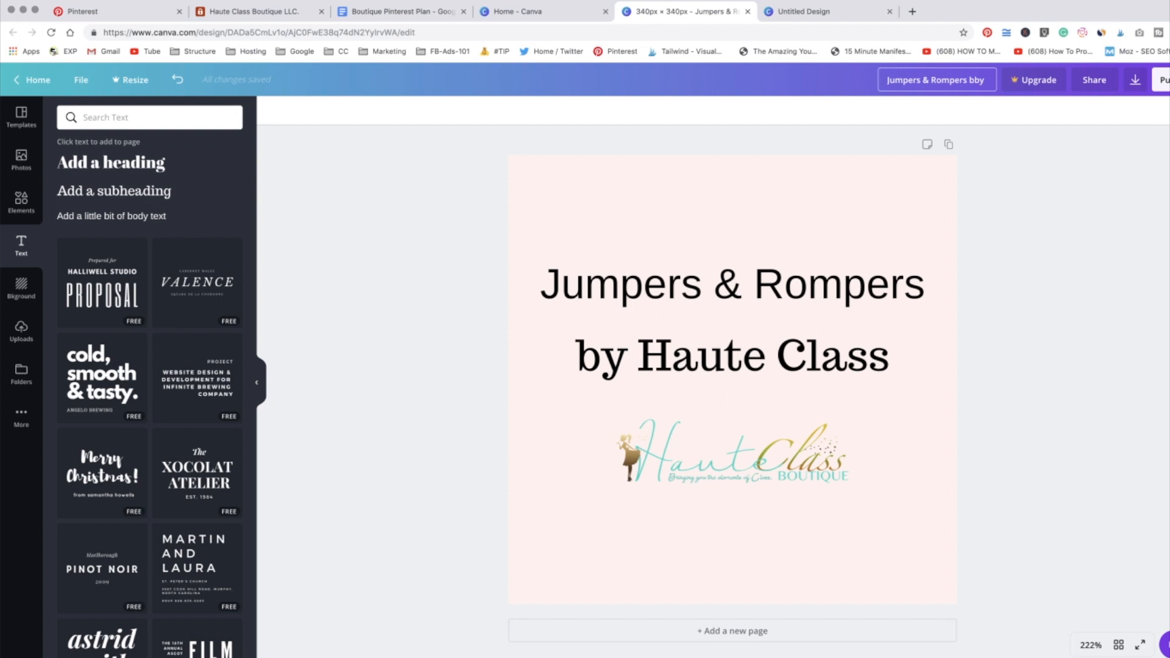
key(BackSpace)
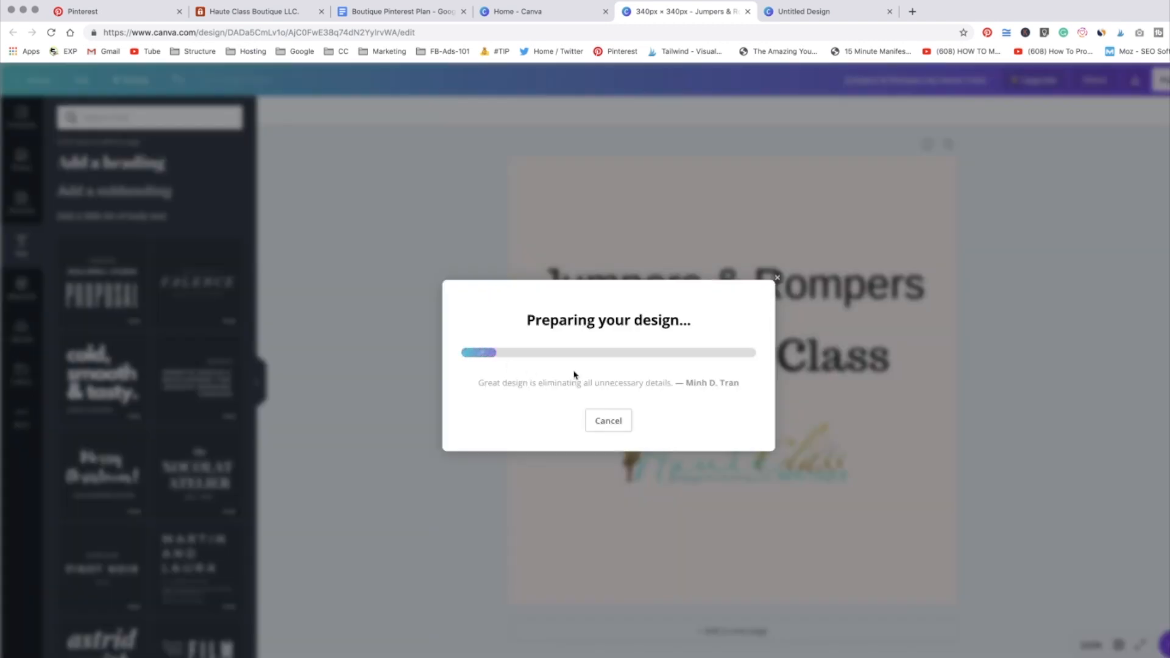
Switch to Pinterest, open the "Jumpers and Rompers by Haute Class" board and start creating a new Pin.
click(98, 13)
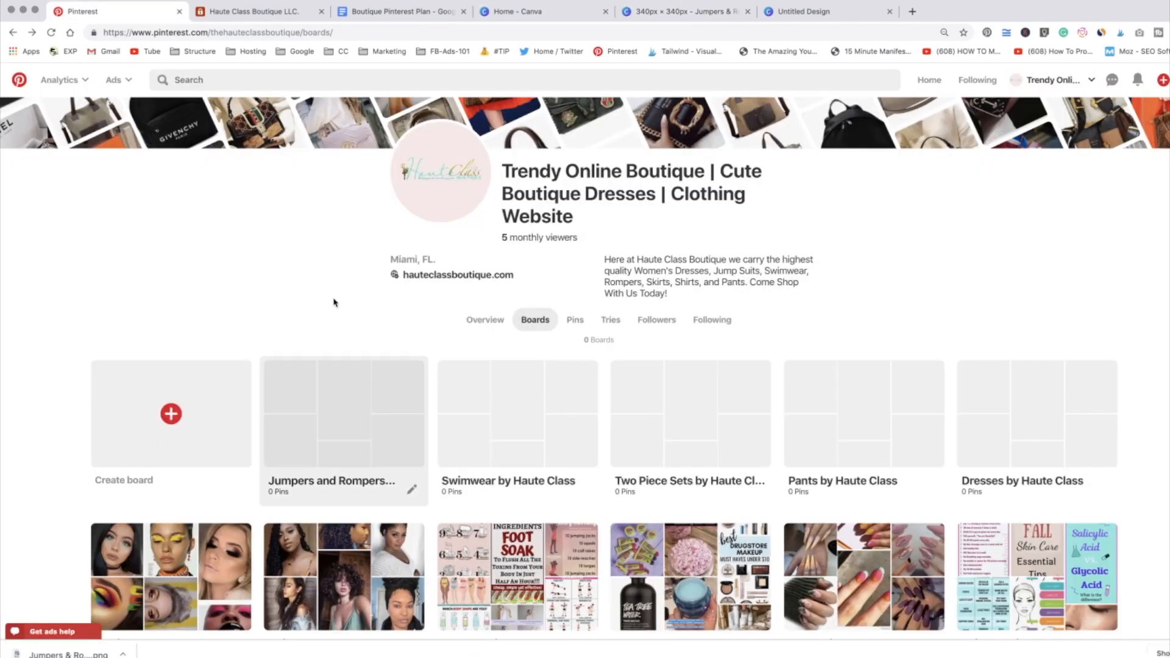
click(345, 409)
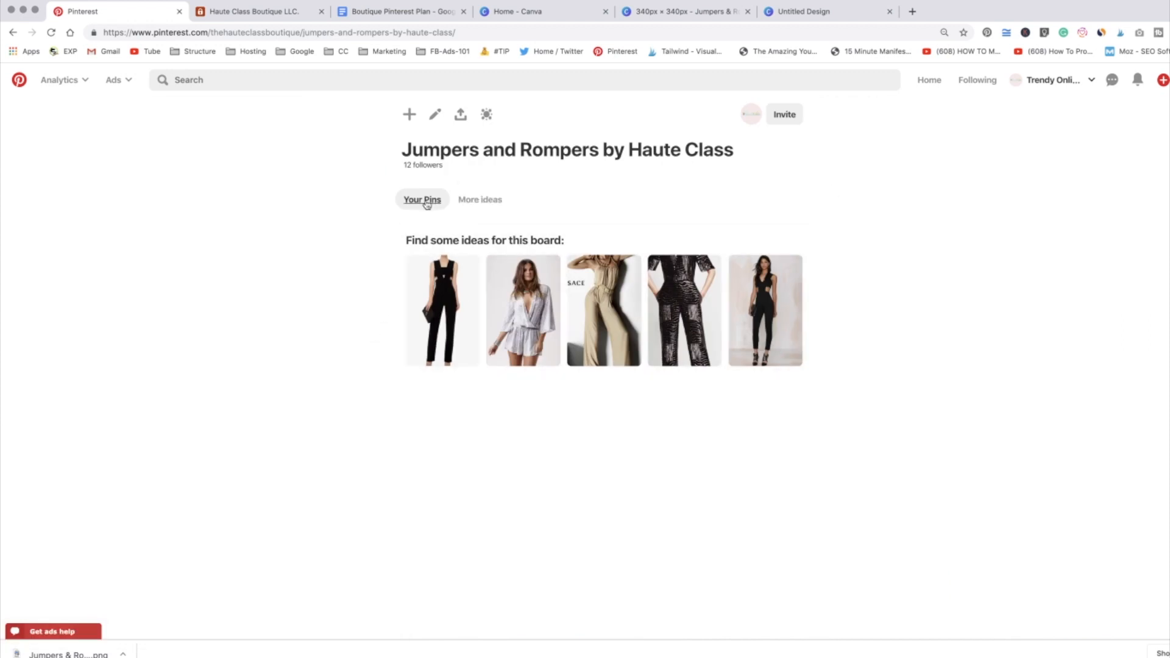
click(1161, 88)
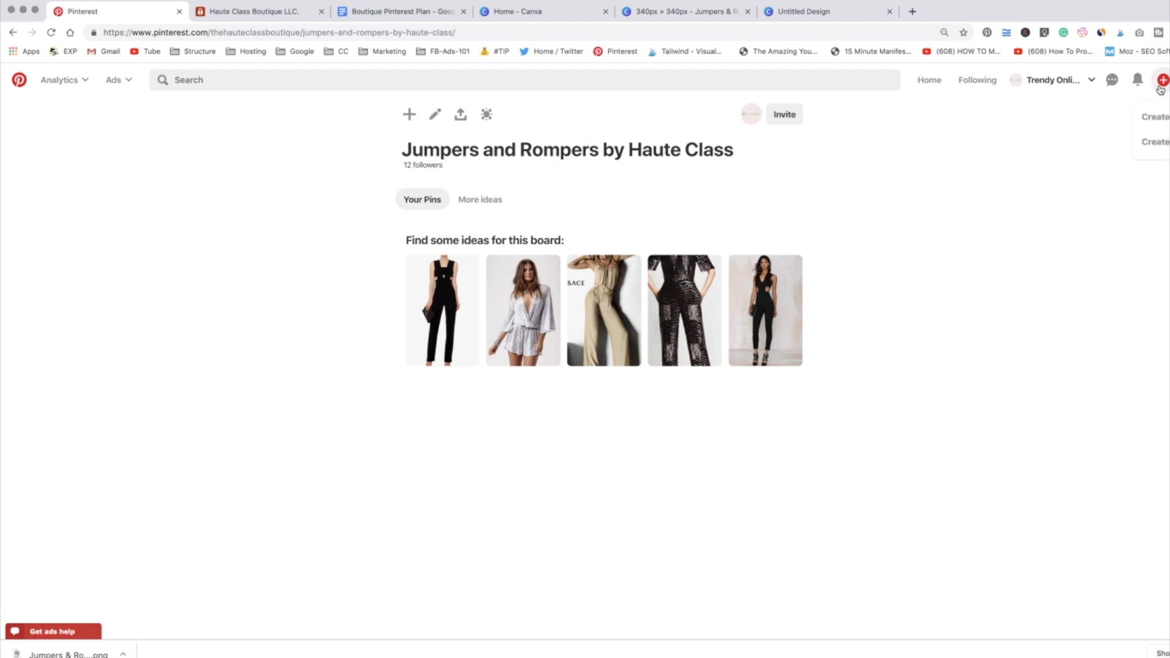
click(1156, 120)
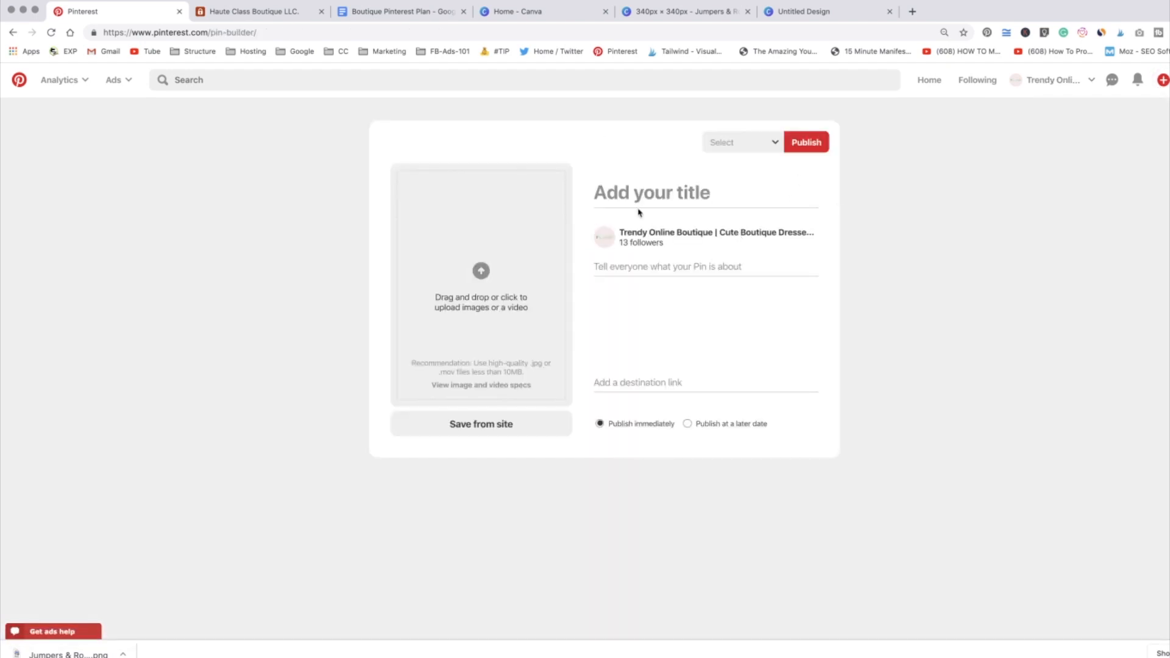
Title the new Pin "Jumpers and Rompers By Haute Class".
click(644, 195)
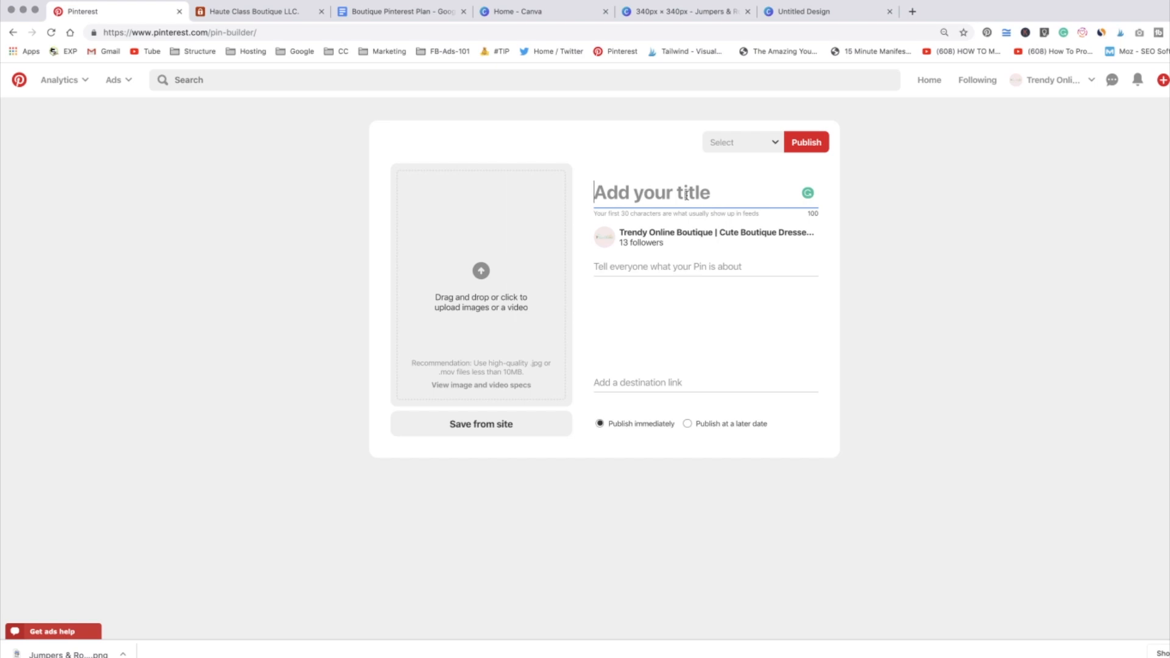
text(Jump)
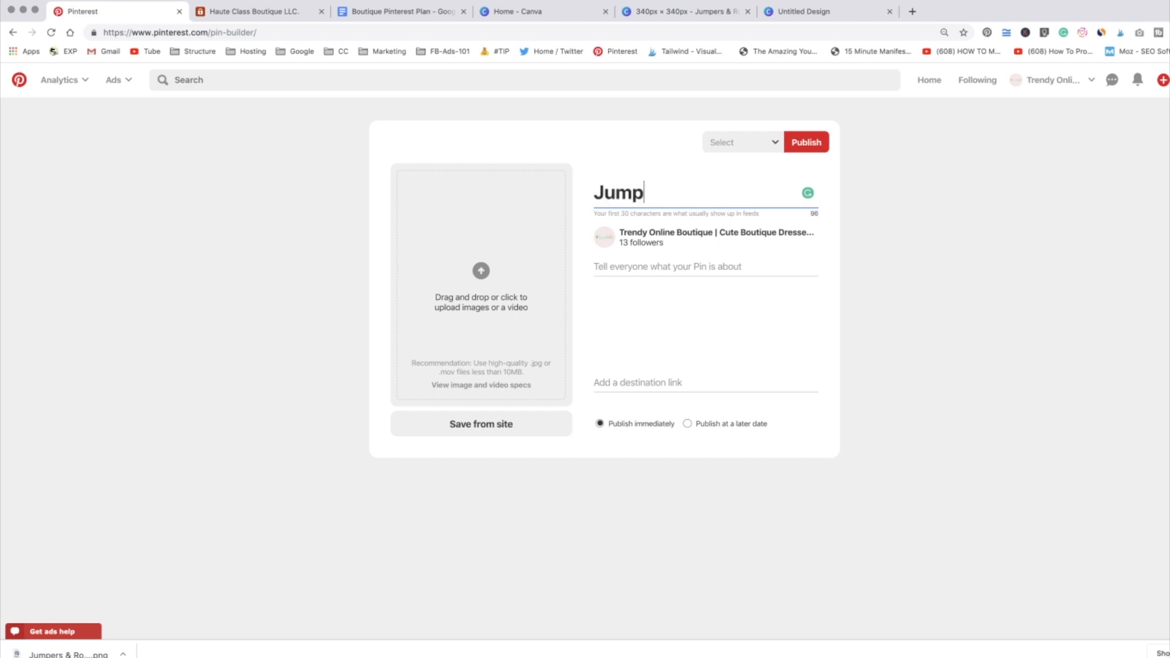
text(ers and Ro)
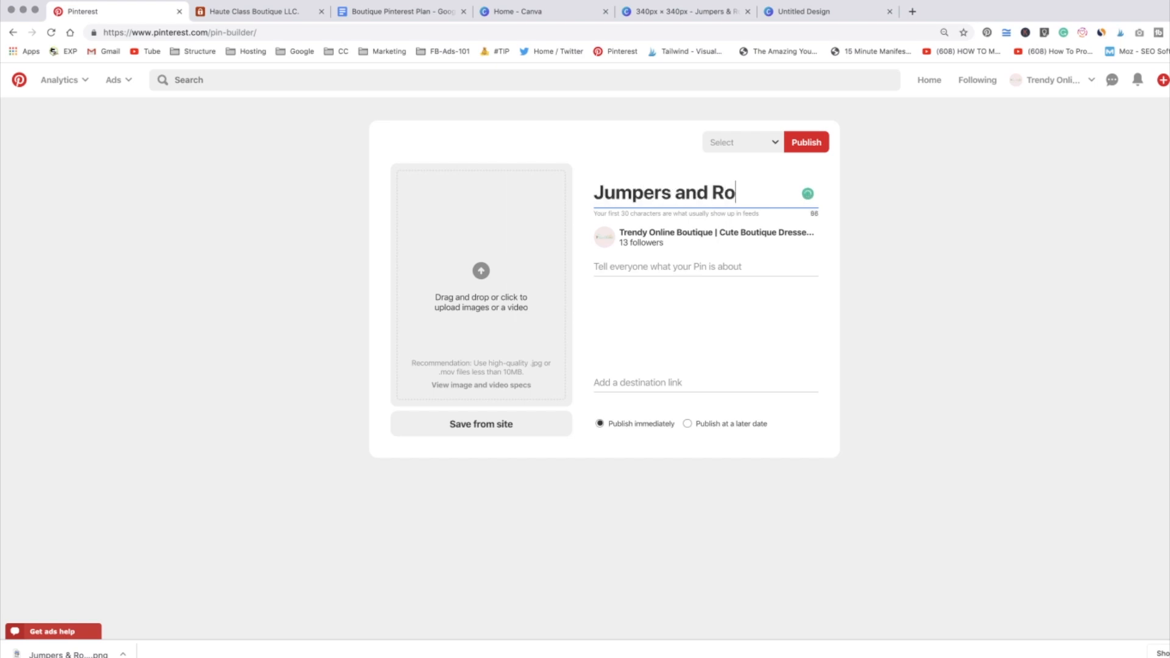
text(mpers By)
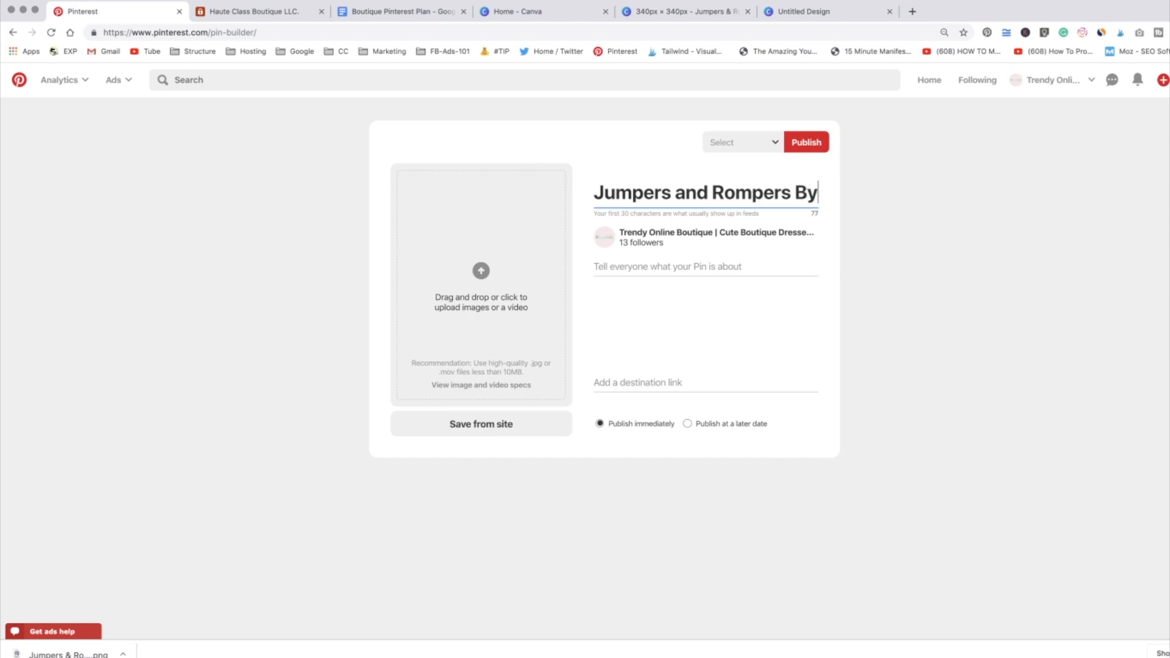
text( Haute CLass)
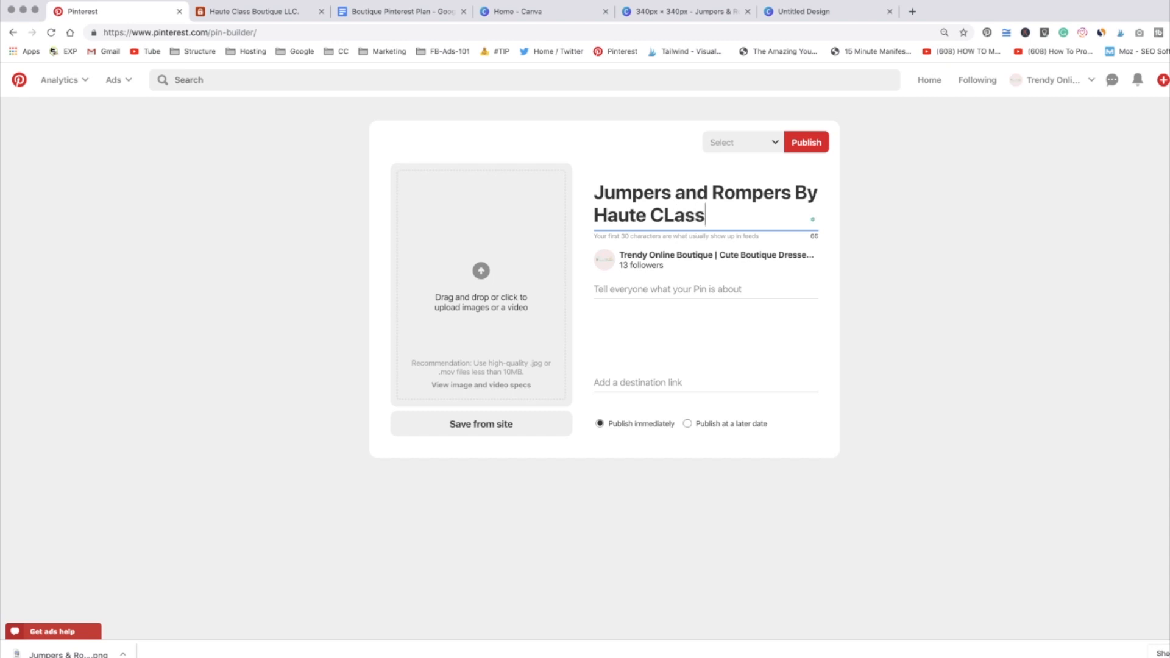
key(BackSpace)
key(BackSpace)
key(BackSpace)
key(BackSpace)
key(BackSpace)
key(BackSpace)
text(Class)
click(666, 290)
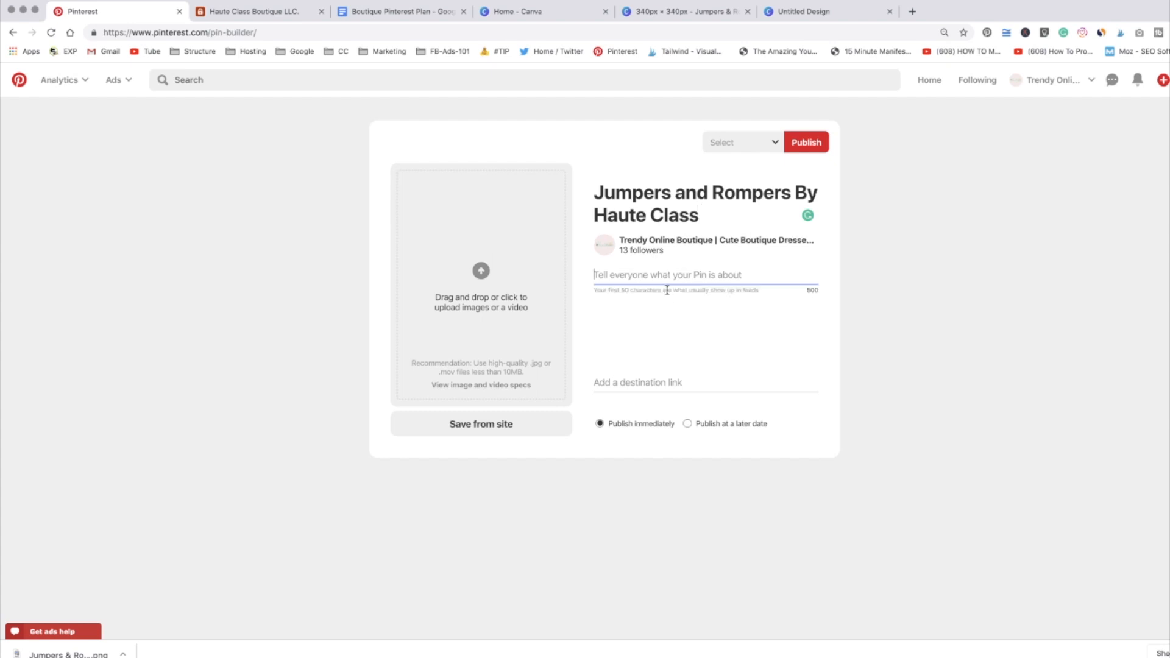
text(o)
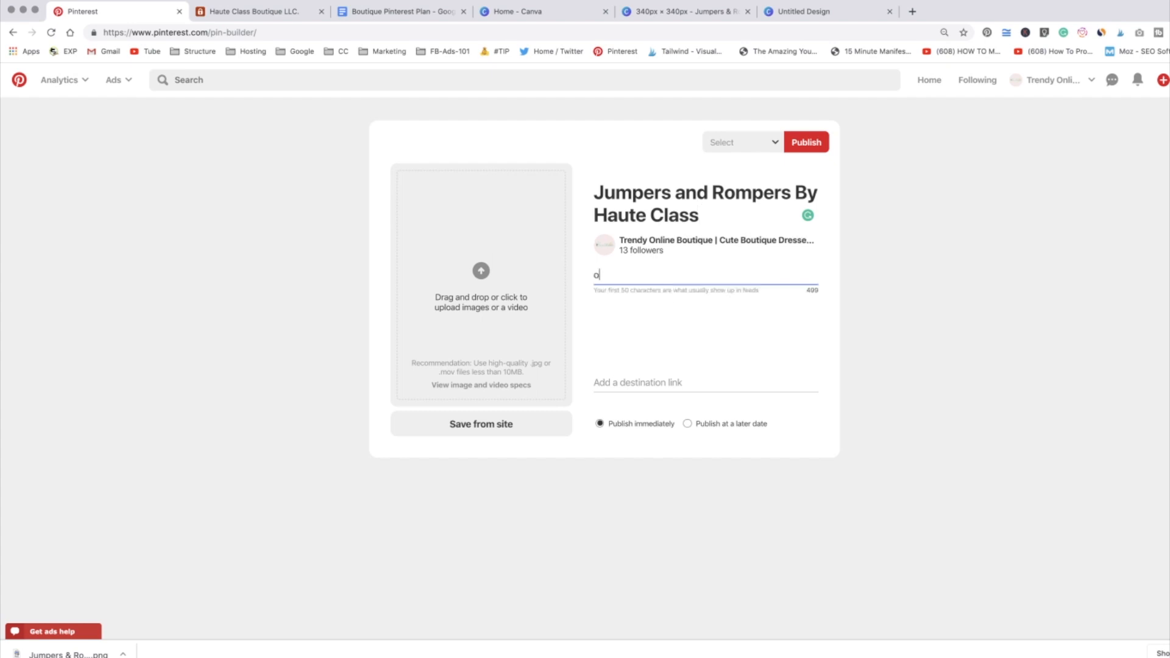
text(ar)
key(BackSpace)
key(BackSpace)
key(BackSpace)
text(Board Cover)
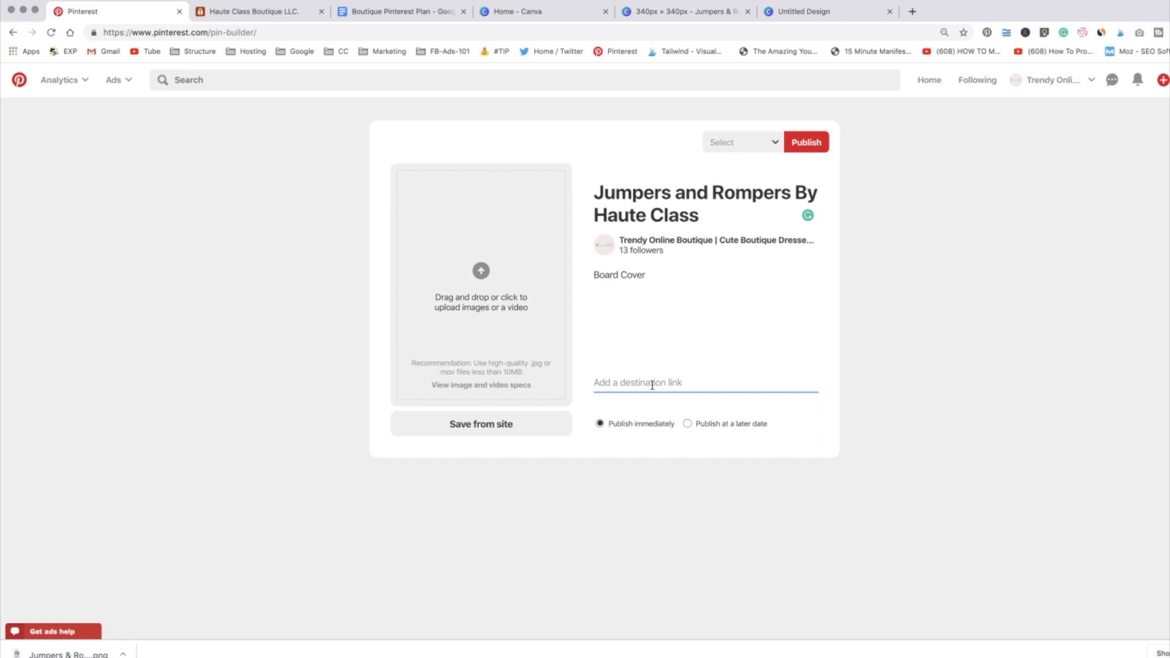
text(http://www.HauteClassyBo)
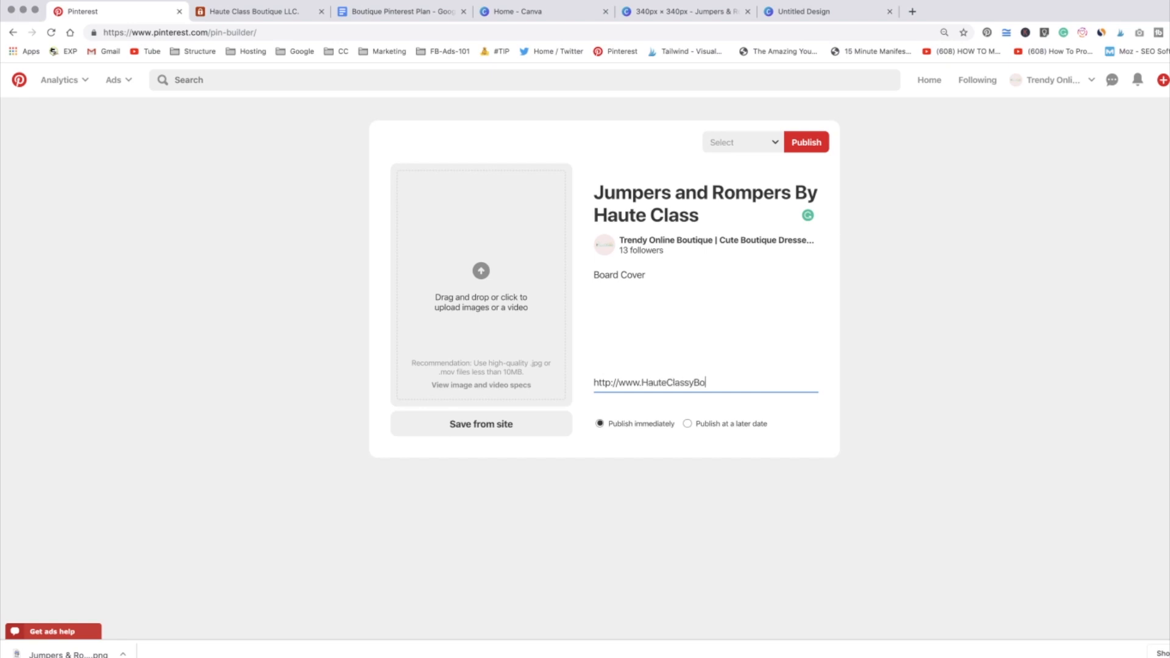
text(utique.com)
Upload the "Jumpers & Rompers by Haute Class" PNG from the Desktop as the Pin's image.
click(484, 275)
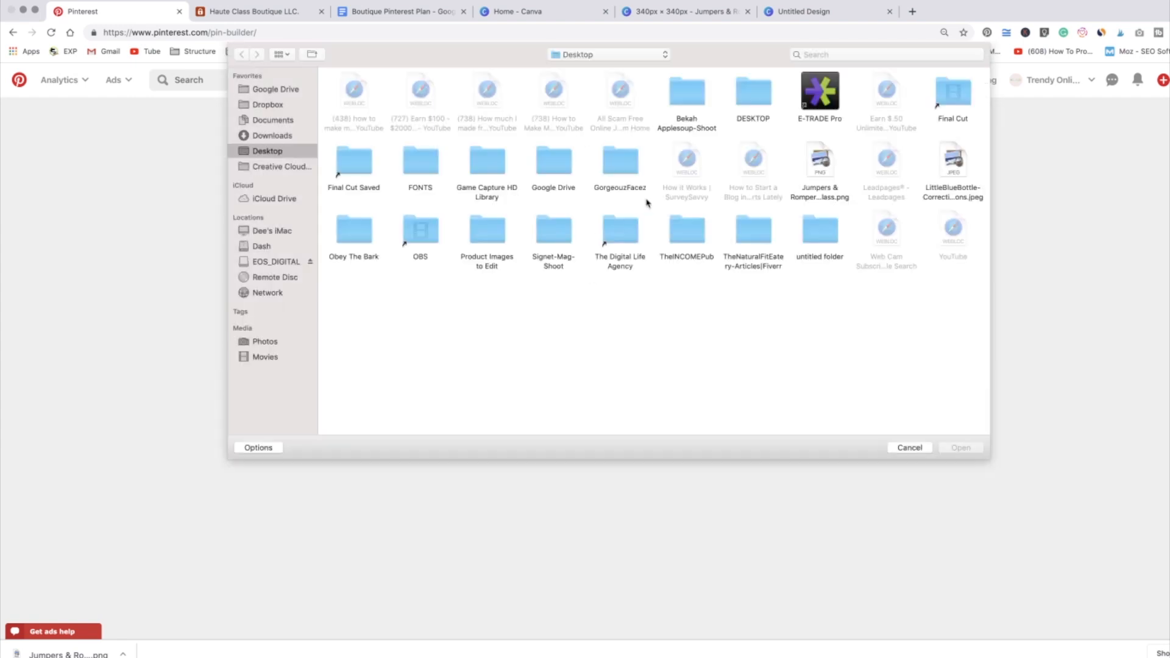
double_click(616, 180)
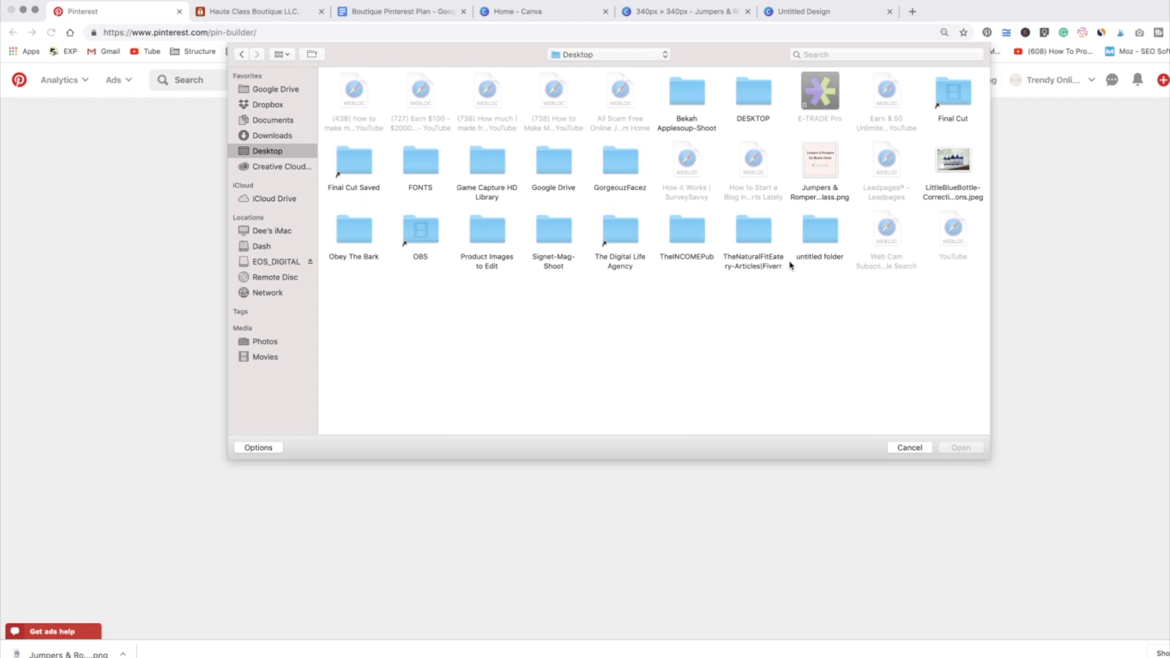
click(821, 174)
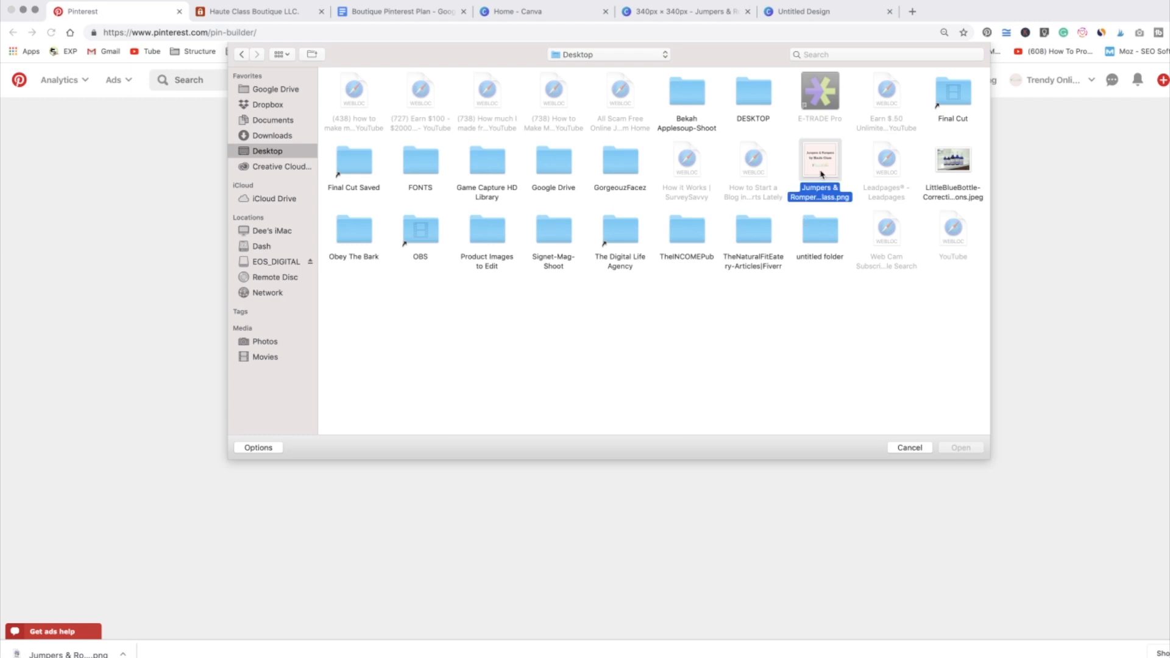
click(951, 451)
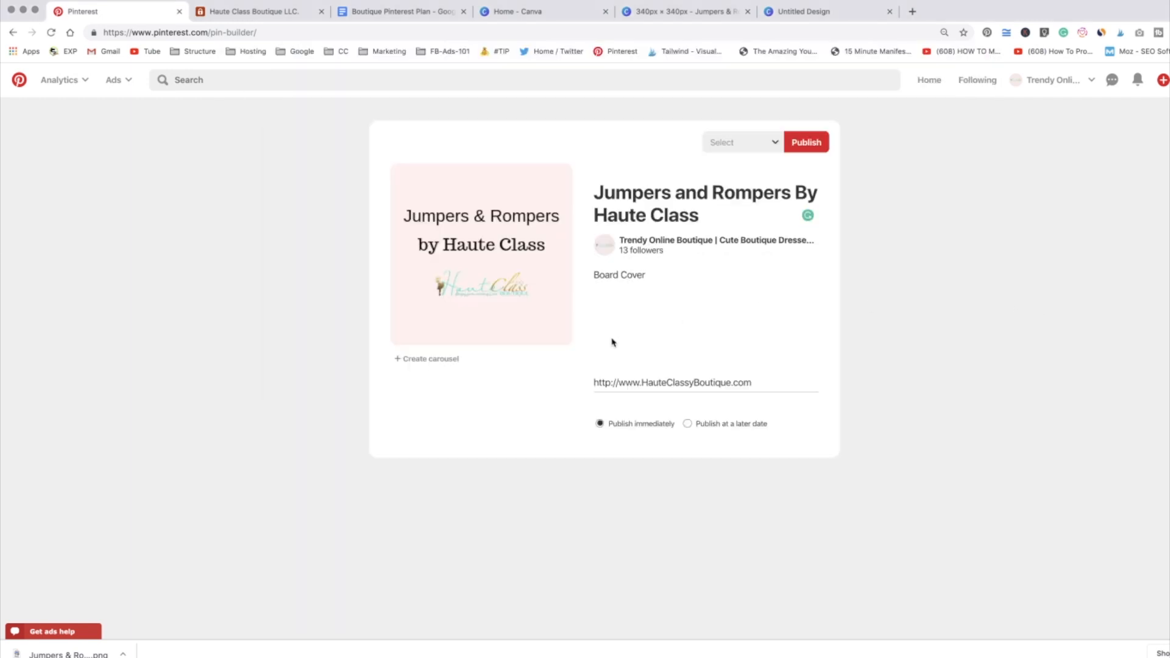
Publish the Pin to the "Jumpers and Rompers by Haute Class" board, removing the trailing space from its destination link.
click(773, 144)
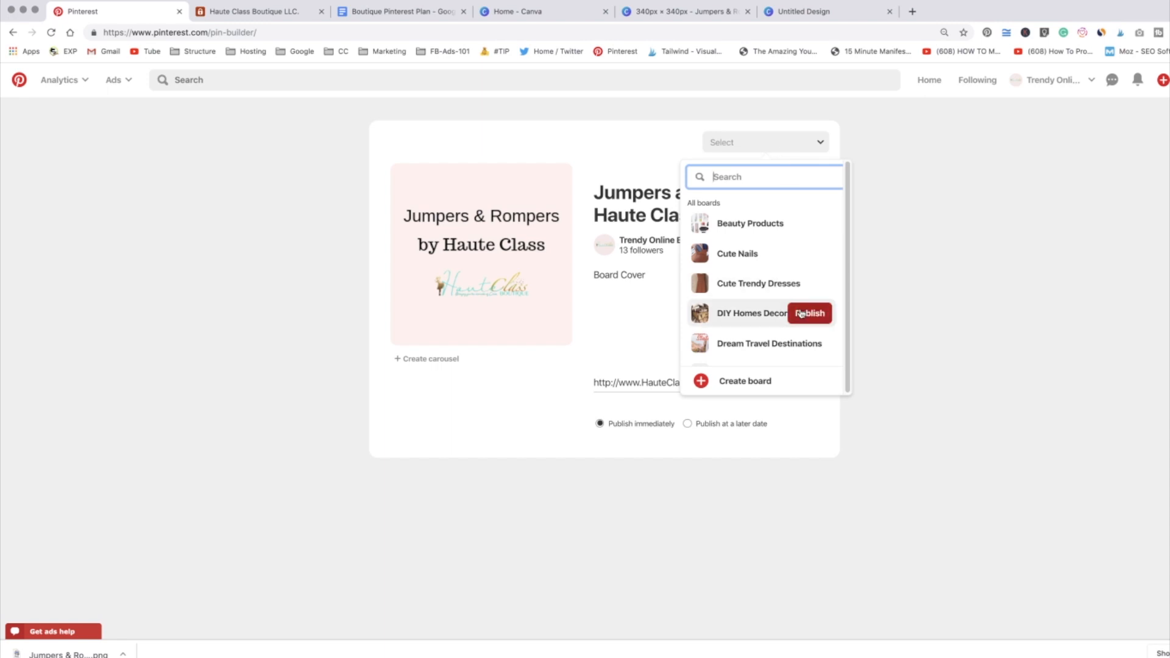
scroll(804, 313, down, 5)
scroll(801, 314, down, 3)
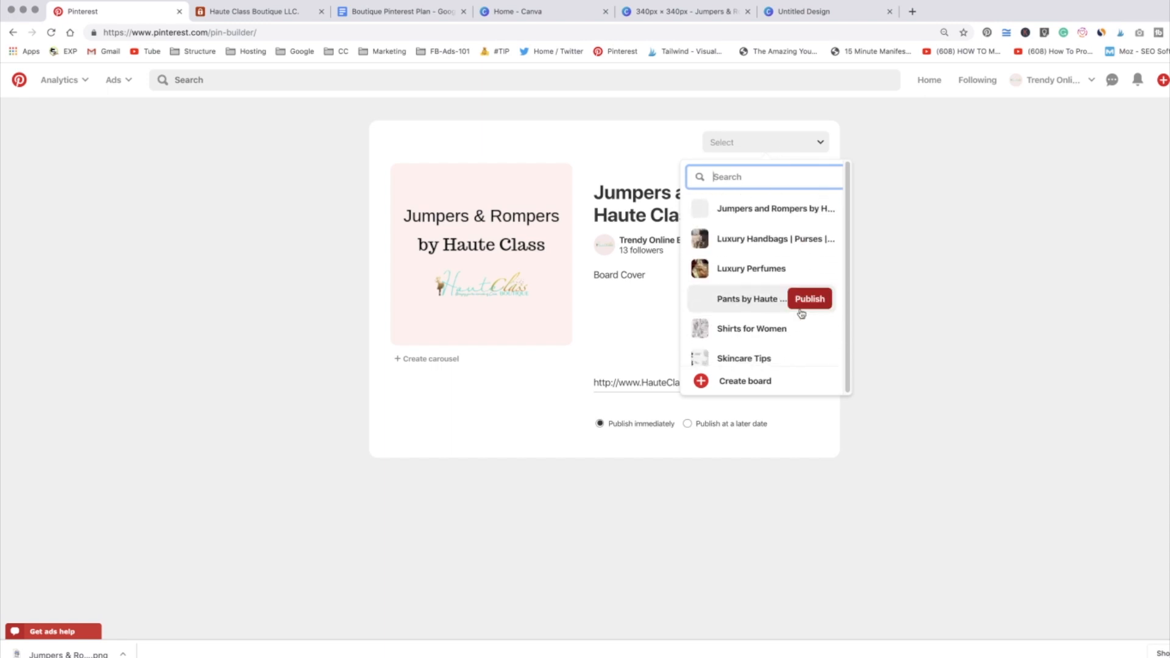
scroll(802, 313, up, 2)
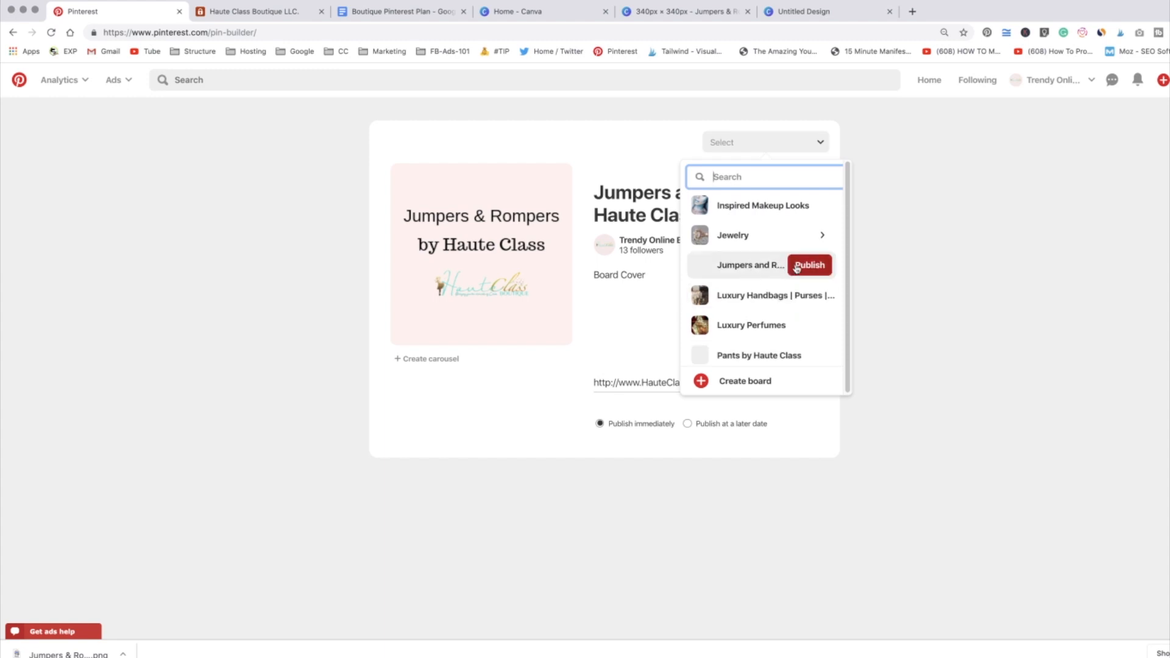
click(797, 266)
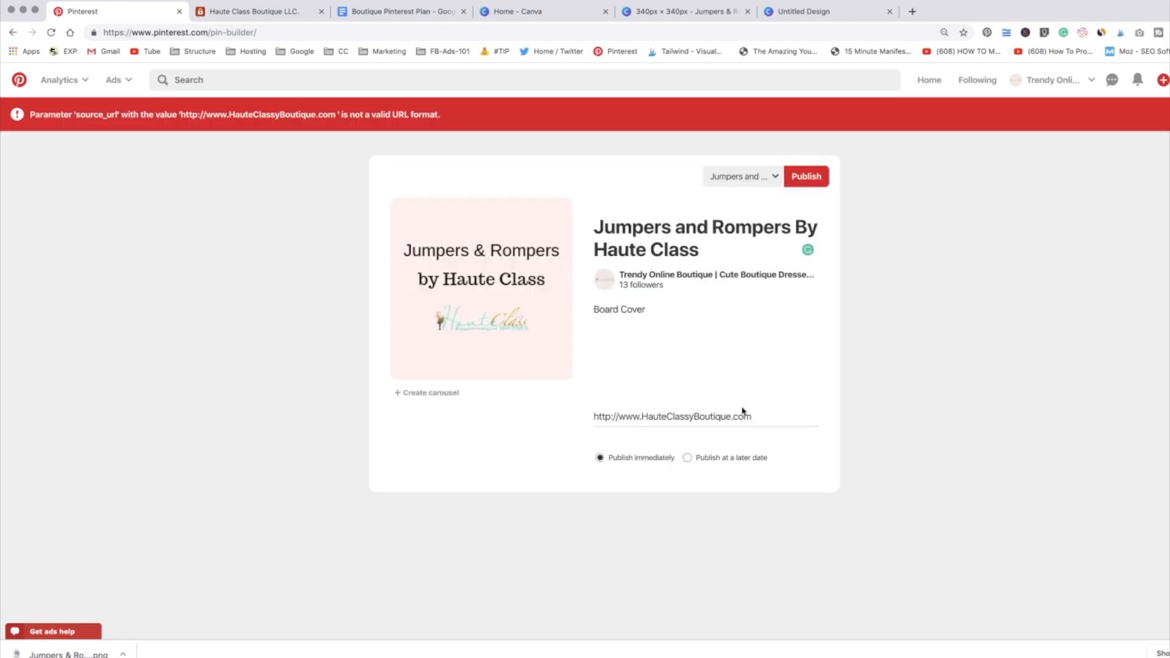
click(769, 418)
click(804, 179)
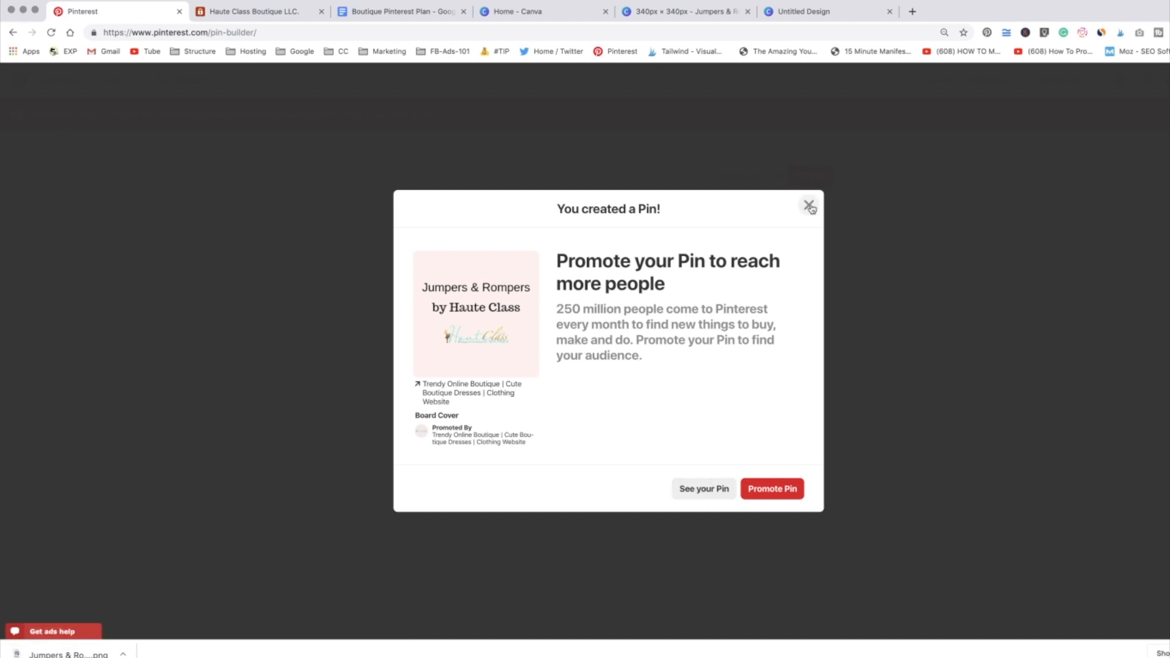
View the published Jumpers and Rompers Pin and return to the boutique profile's boards.
click(707, 493)
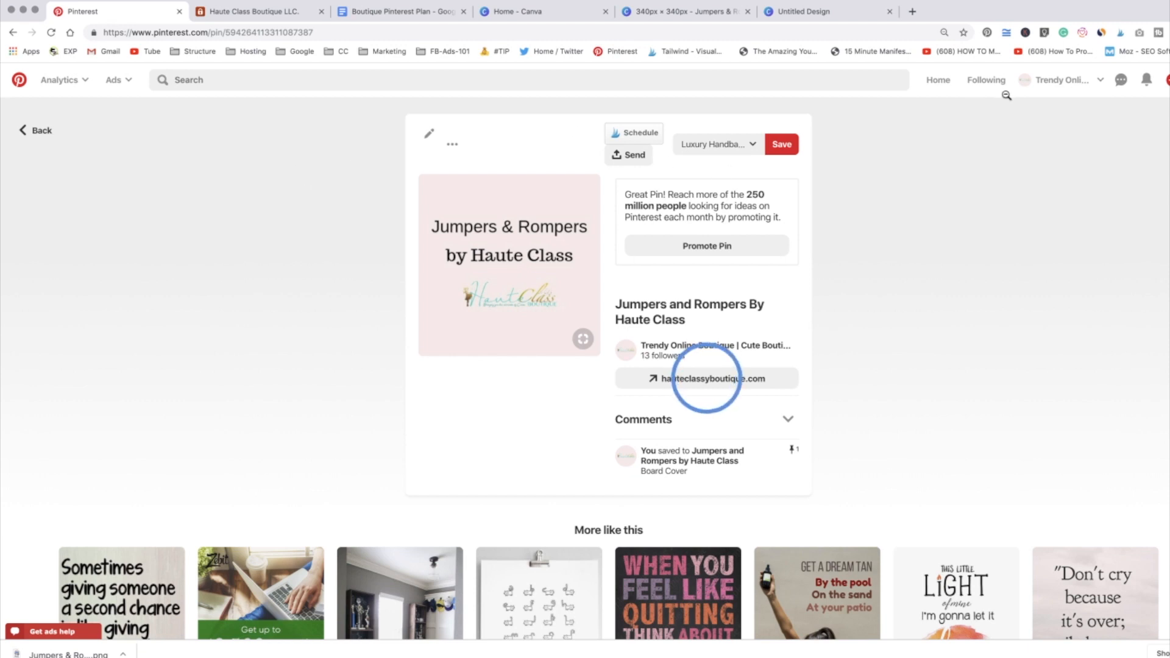
key(super+Left)
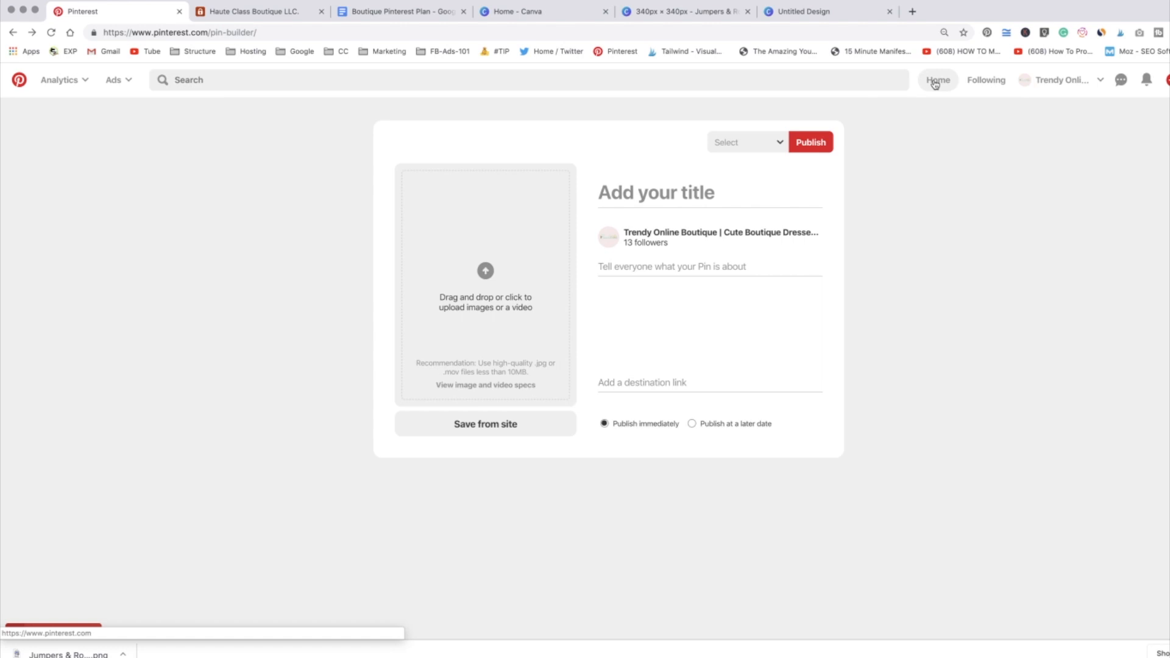
click(937, 81)
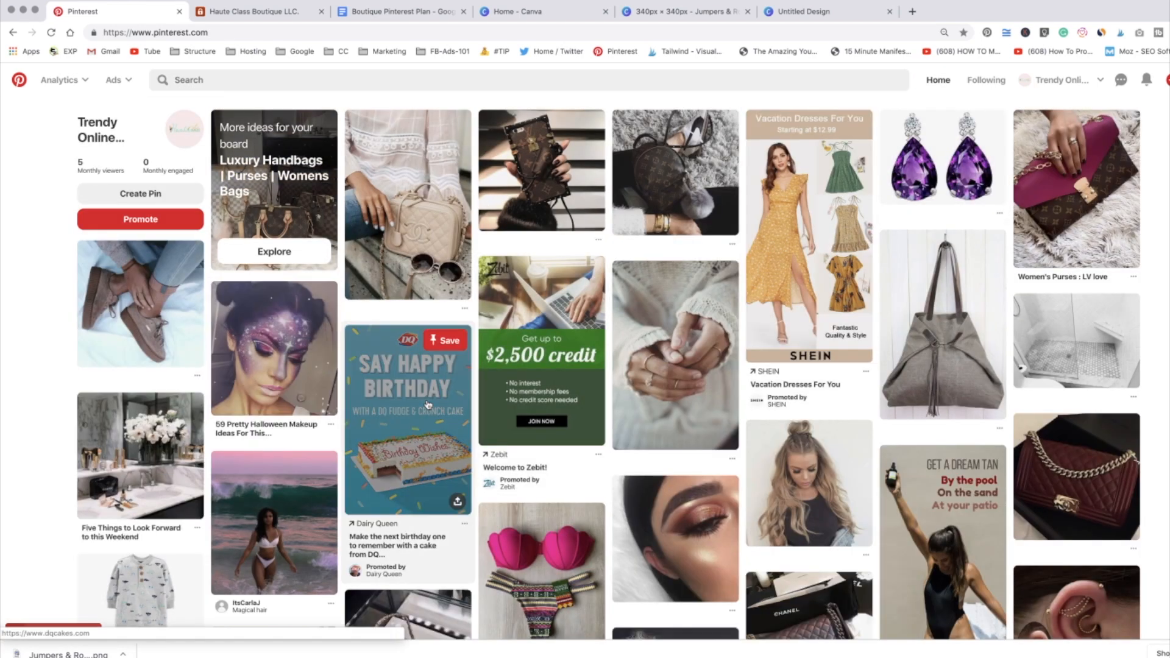
click(420, 413)
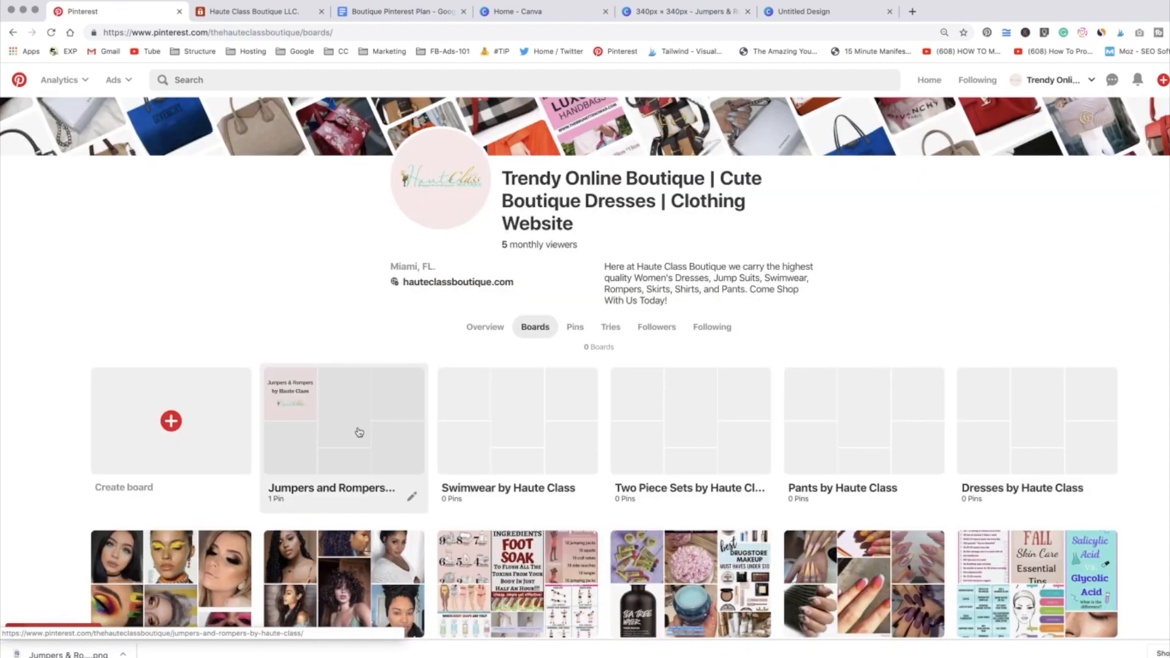
Set the "Jumpers and Rompers by Haute Class" board's cover to the new cover Pin.
click(412, 496)
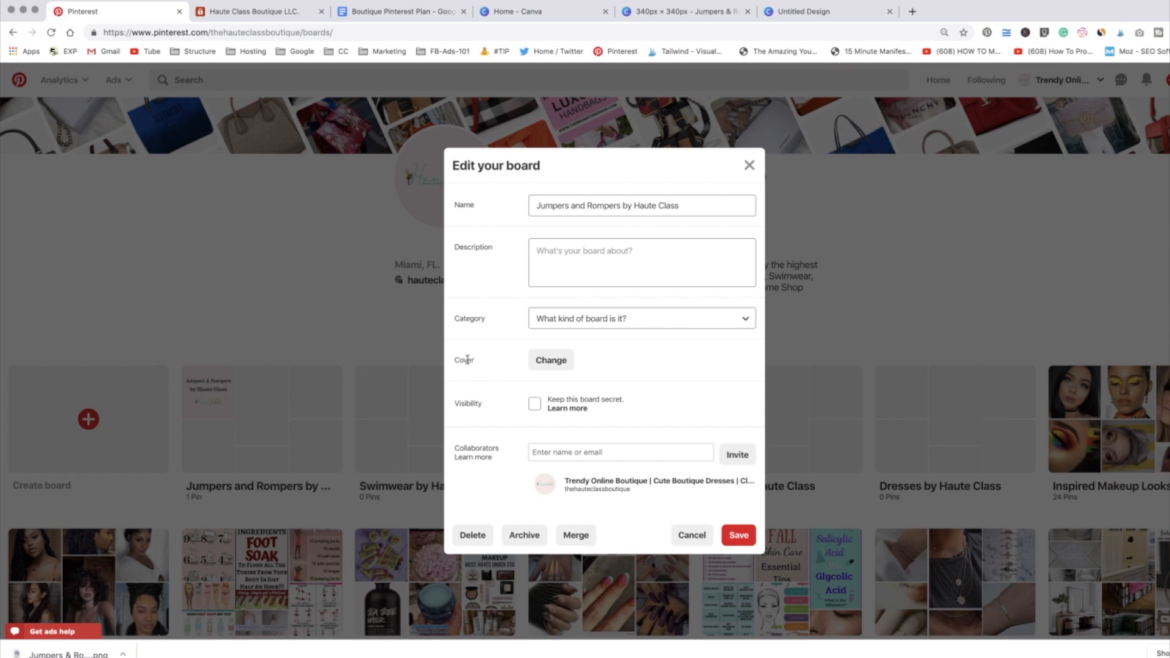
click(551, 360)
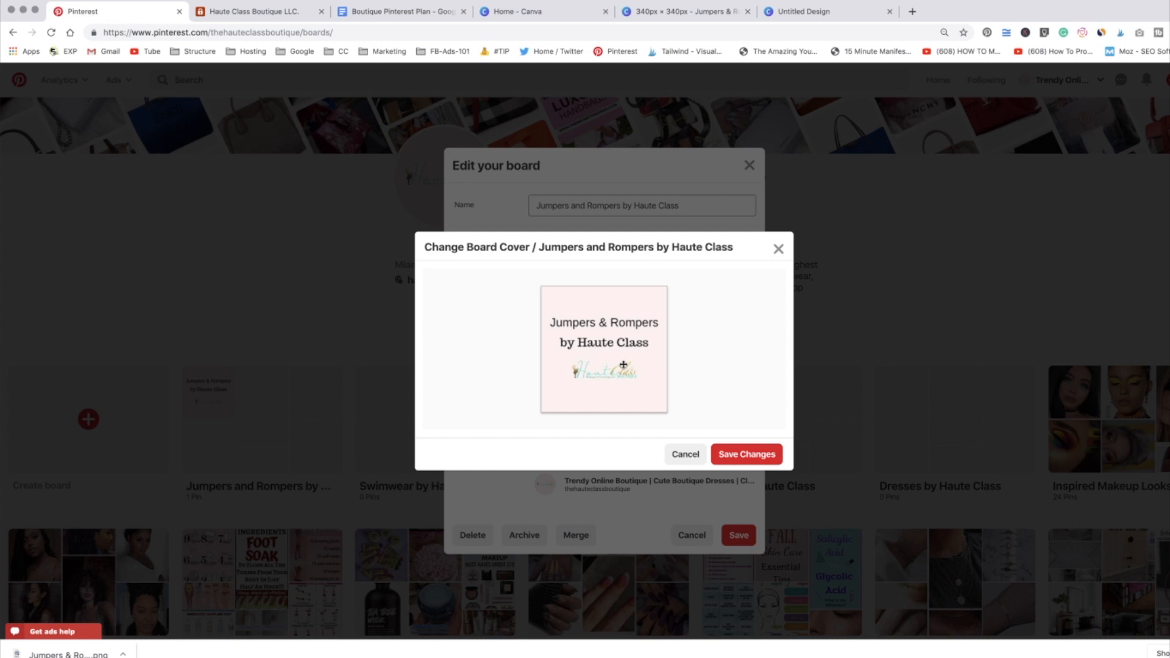
click(747, 456)
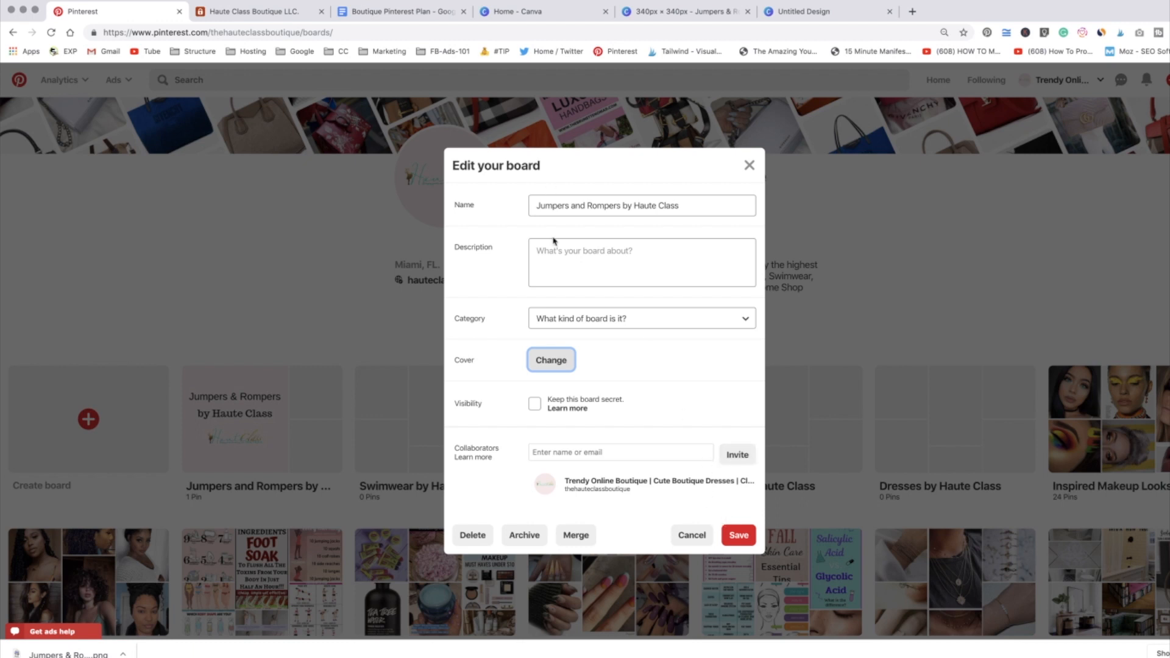
Set the board's category to Women's fashion and save the board settings.
click(539, 251)
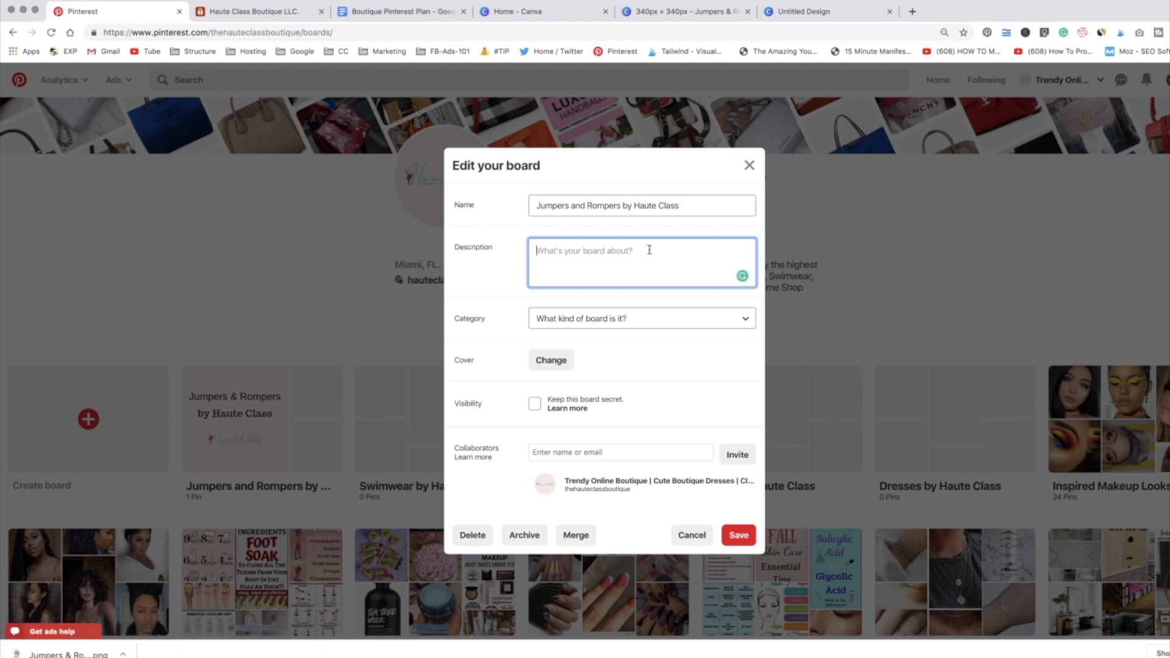
click(631, 329)
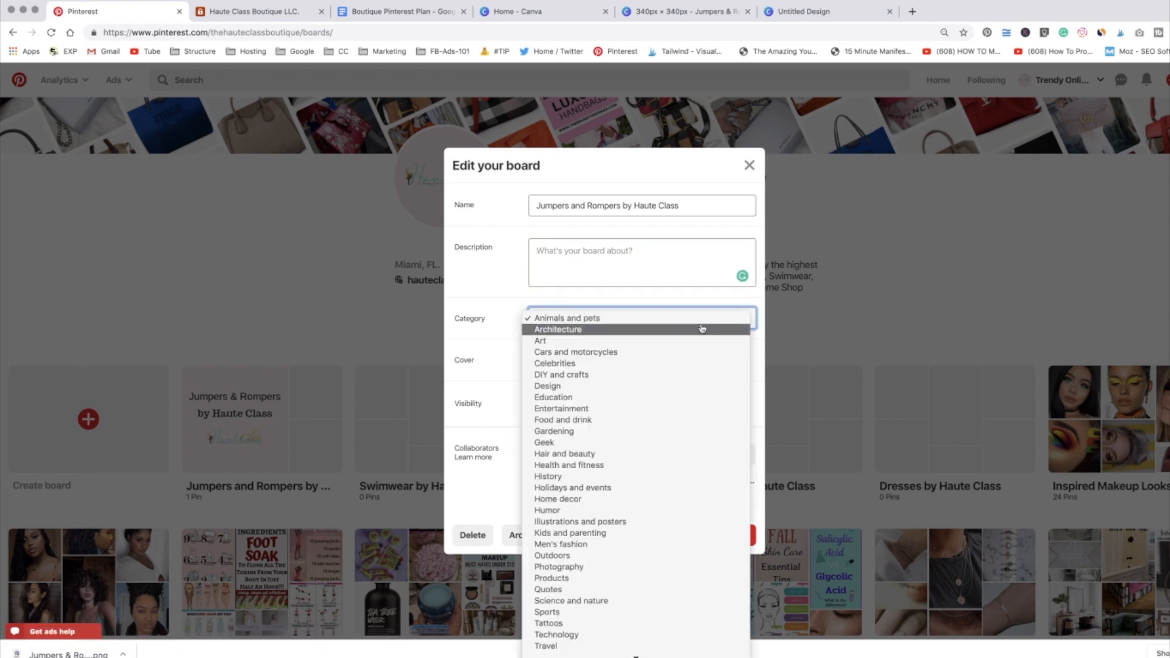
click(567, 646)
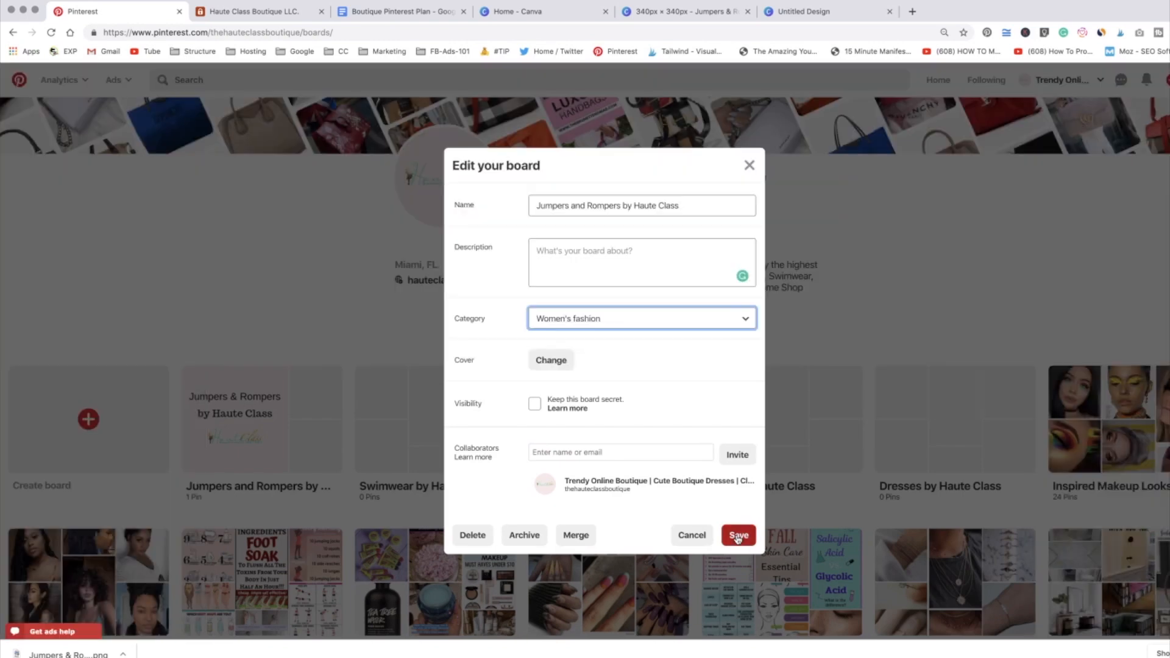
click(738, 536)
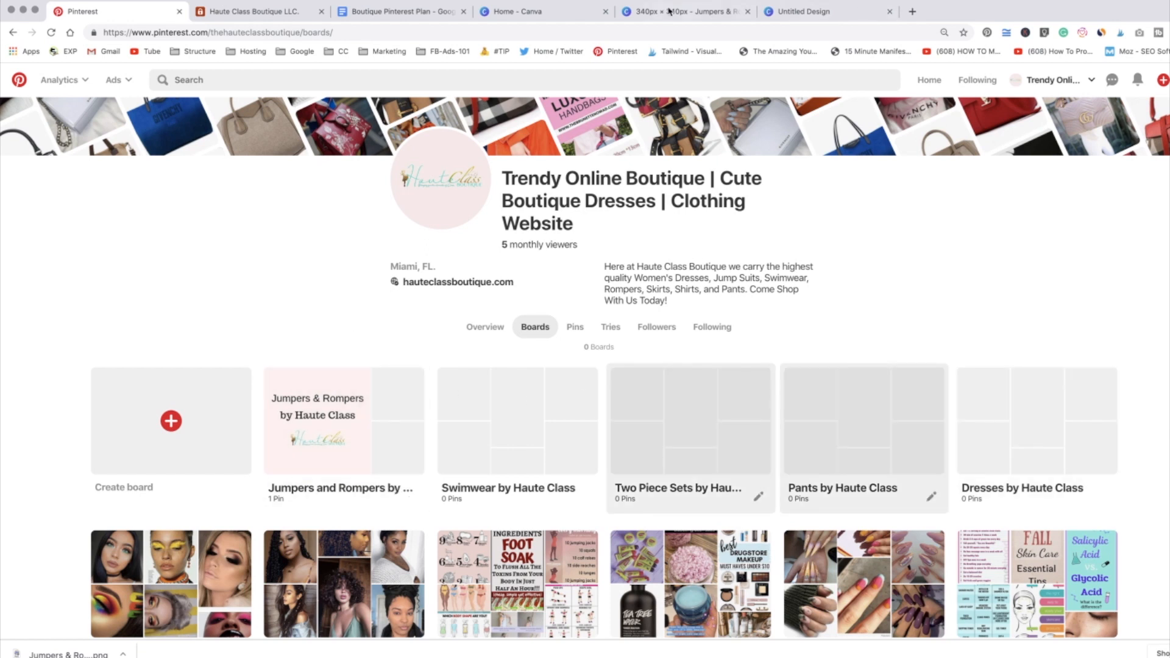
Switch to the Canva cover design and download its "Swimwear by Haute Class" version as a PNG.
click(670, 11)
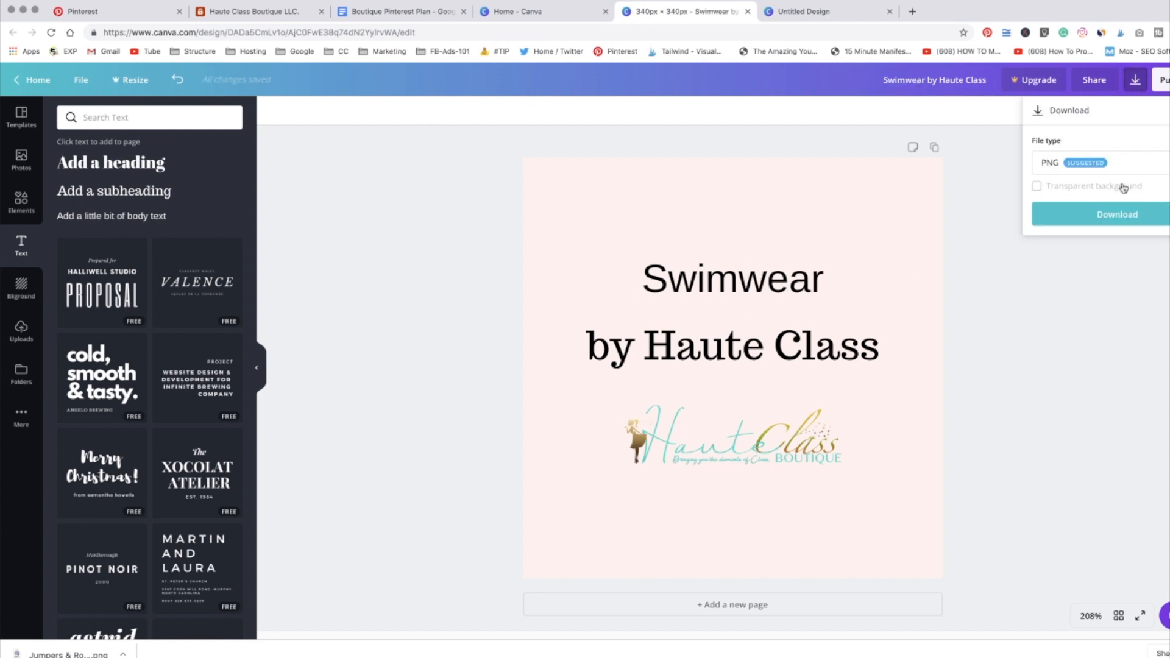
click(1118, 214)
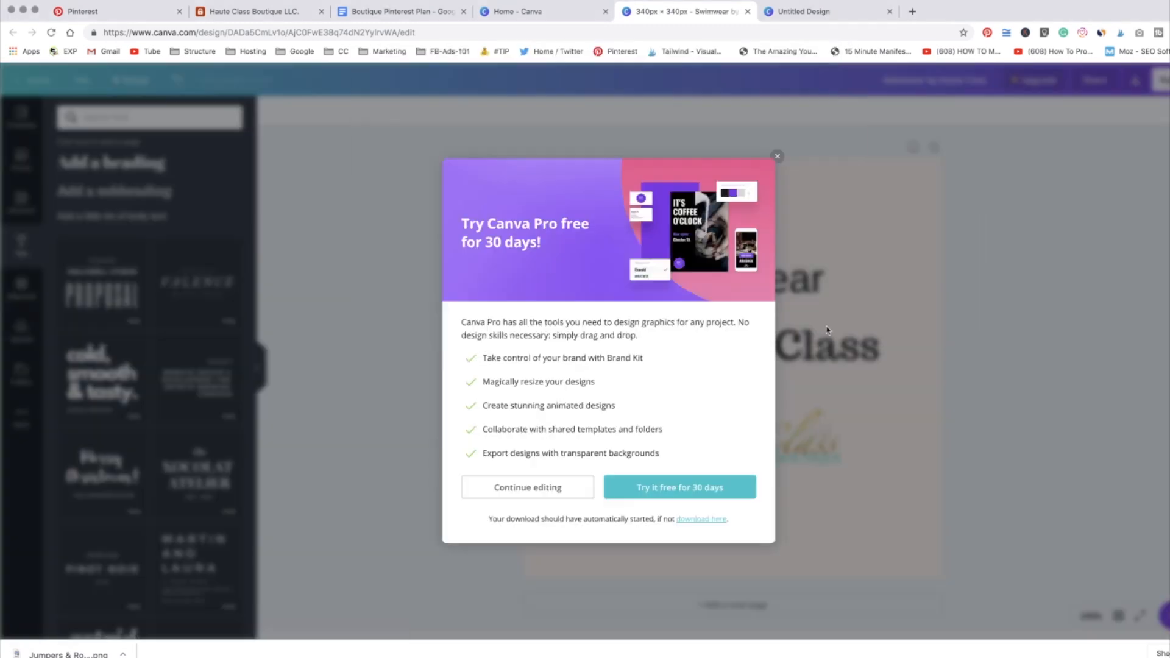
click(776, 161)
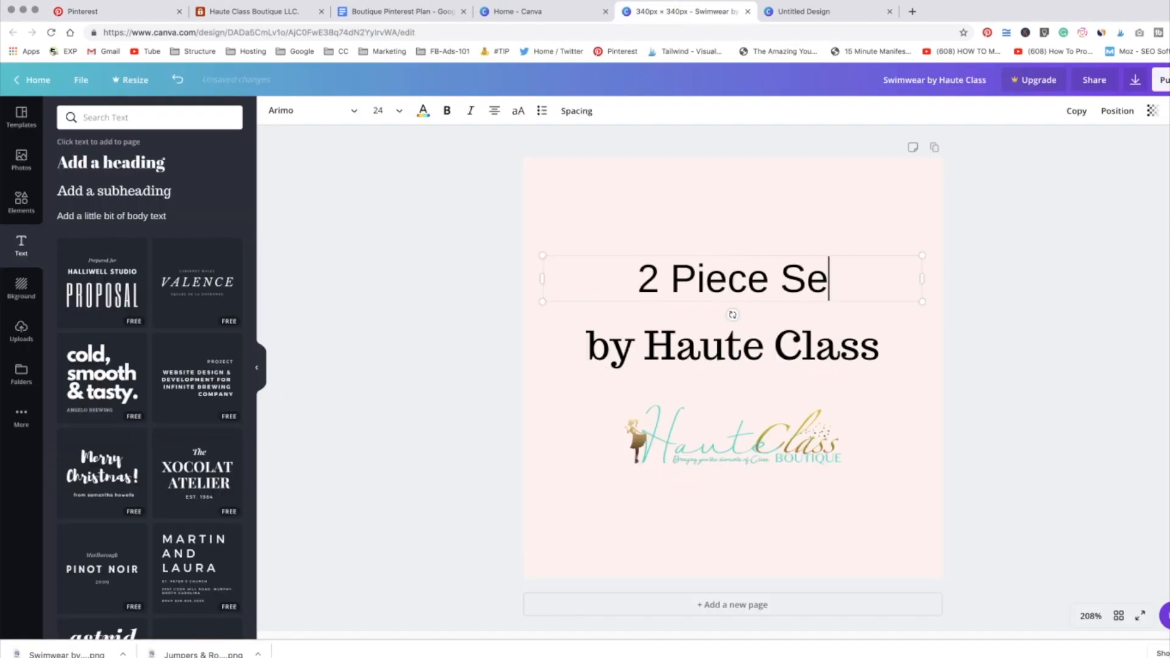
Title the cover "2 Piece Sets" for download, and replace the "Womens Pants" title with "Dresses" for the next cover.
text(ts)
click(1134, 81)
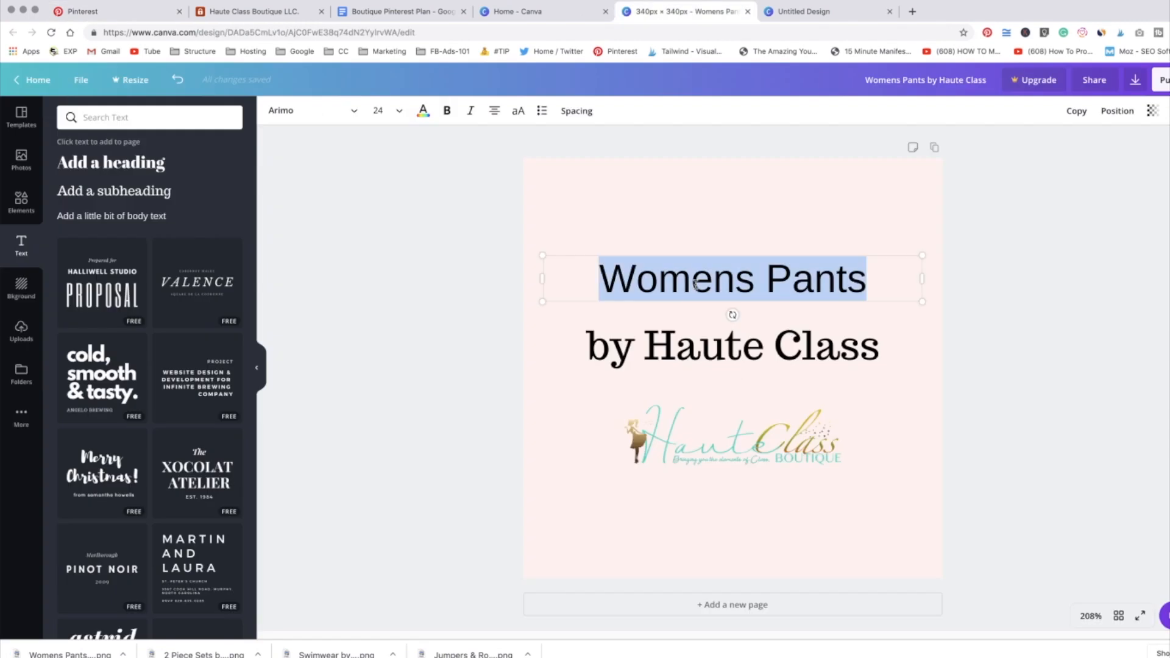
text(Dresses)
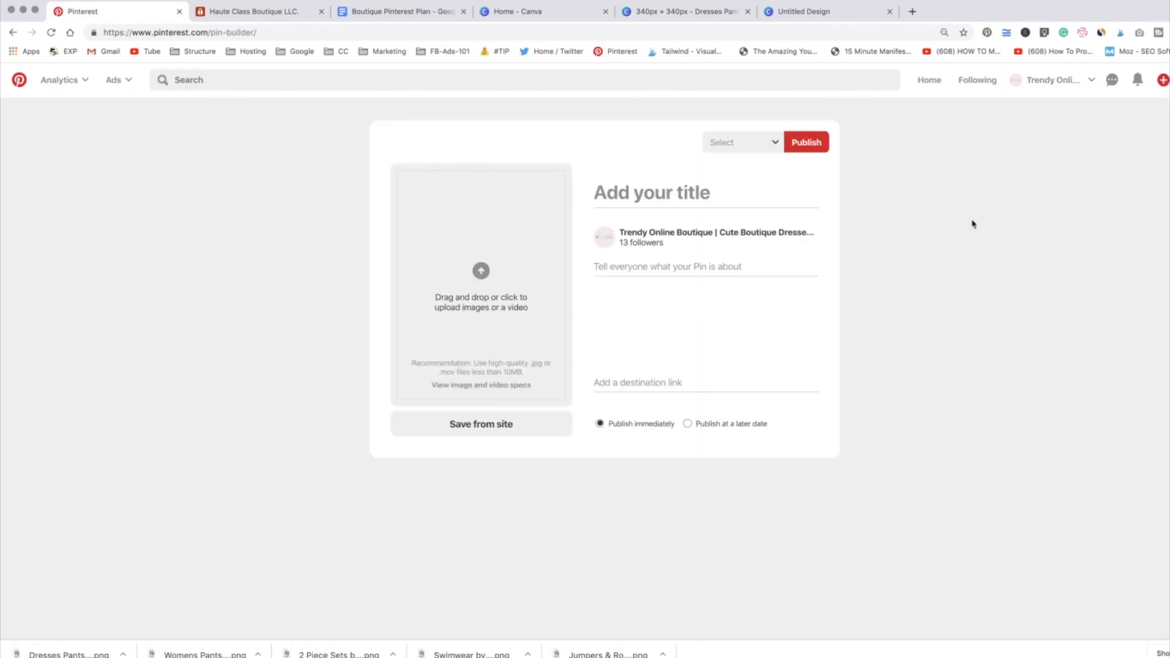
text(2 Piece Sets By Haute Class)
key(Tab)
text(Board Cover)
key(Tab)
text(http://www.hauteclass)
Assign the 2 Piece Sets Pin to the Two Piece Sets by Haute Class board and publish it.
click(776, 144)
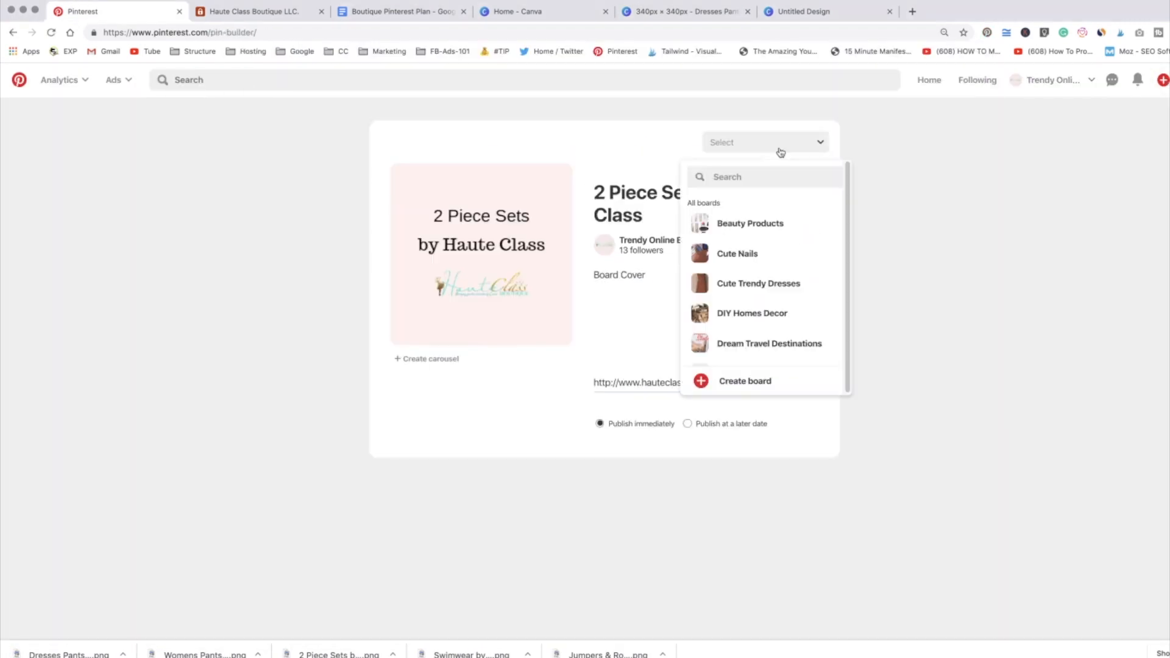
scroll(758, 305, down, 5)
click(744, 310)
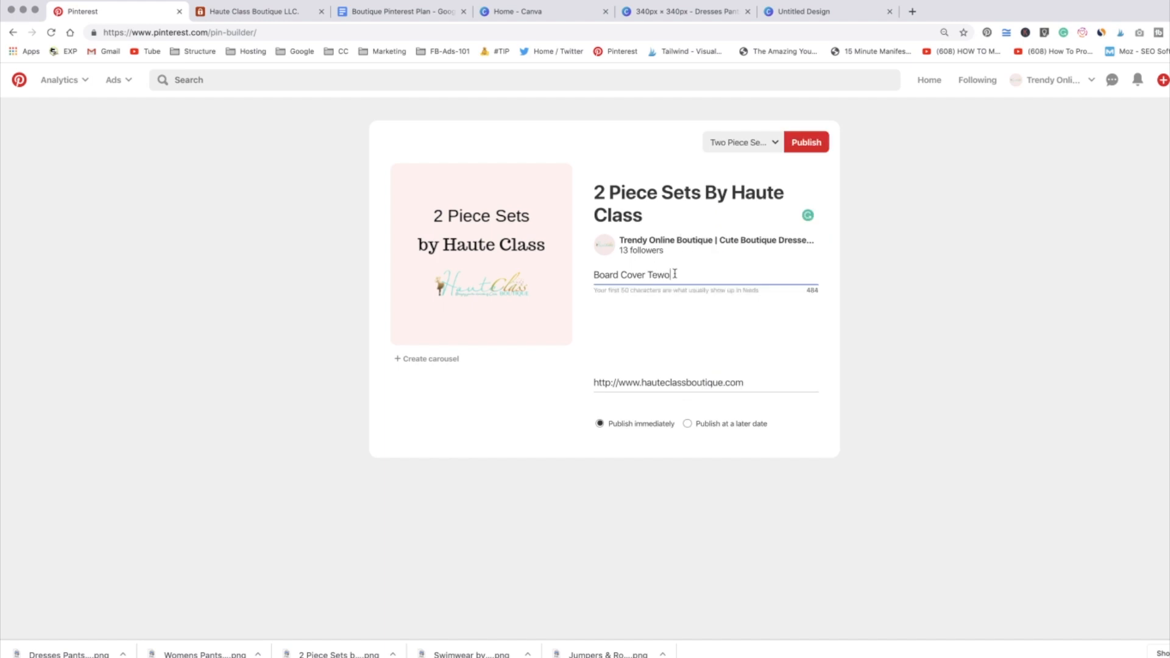
click(809, 143)
text(D)
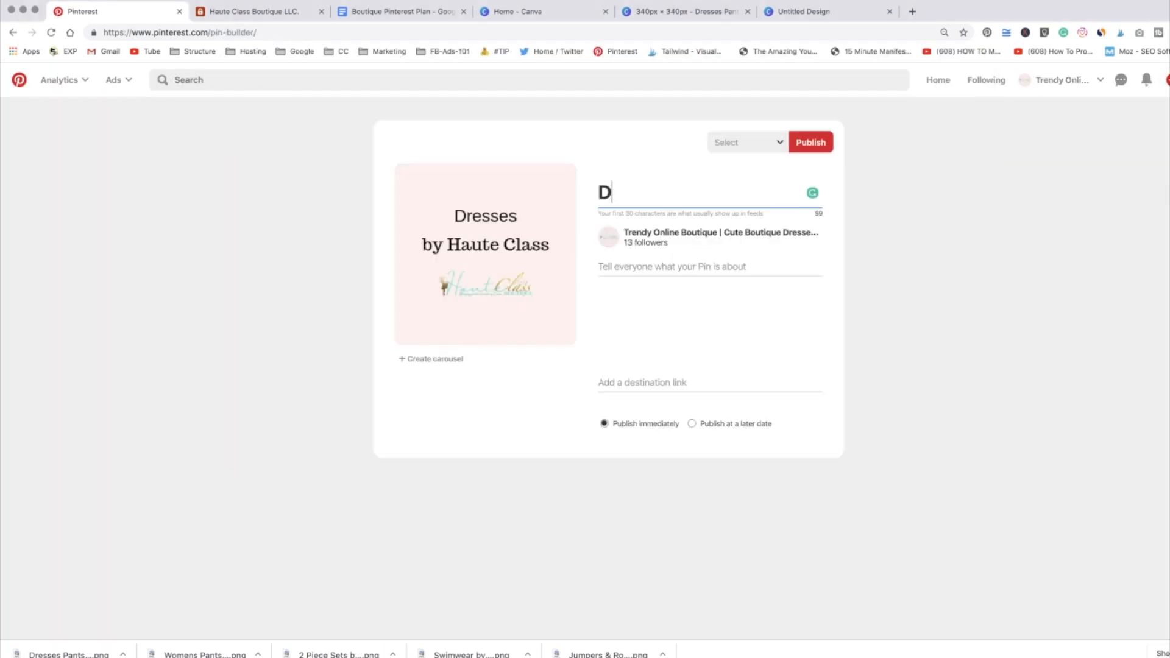
text(resses By Haute Class)
key(Tab)
text(Dresses Board Cover)
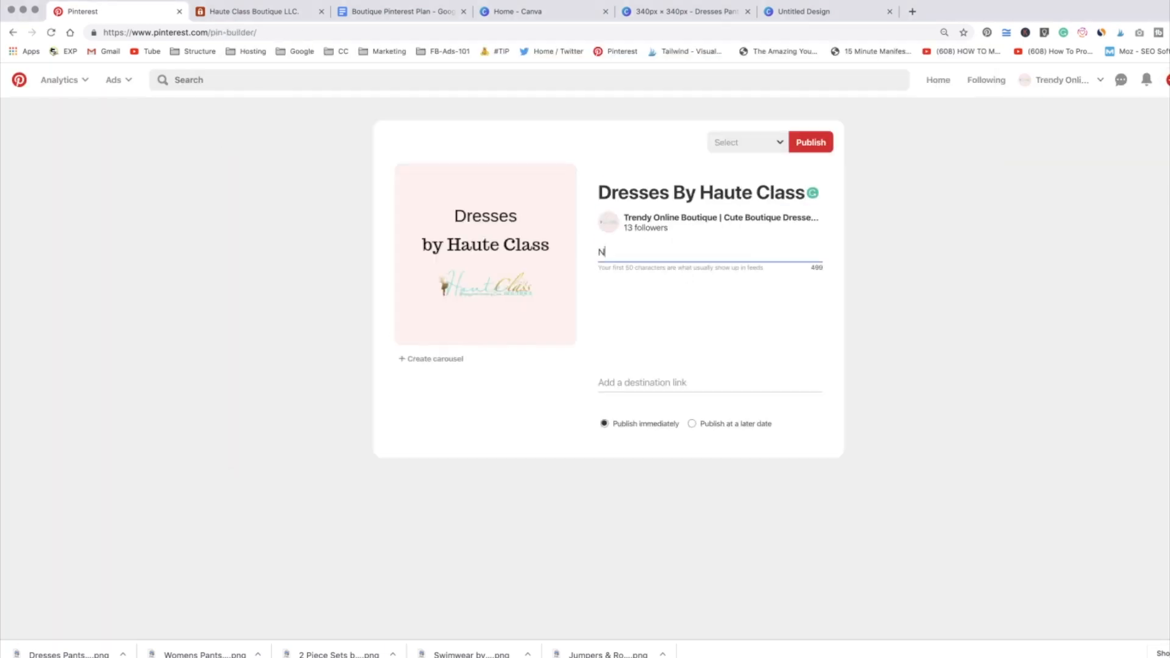
click(657, 384)
text(http://www.HauteClassBoutique.com)
Publish the Dresses cover Pin to the Dresses by Haute Class board.
click(775, 144)
click(747, 274)
click(806, 144)
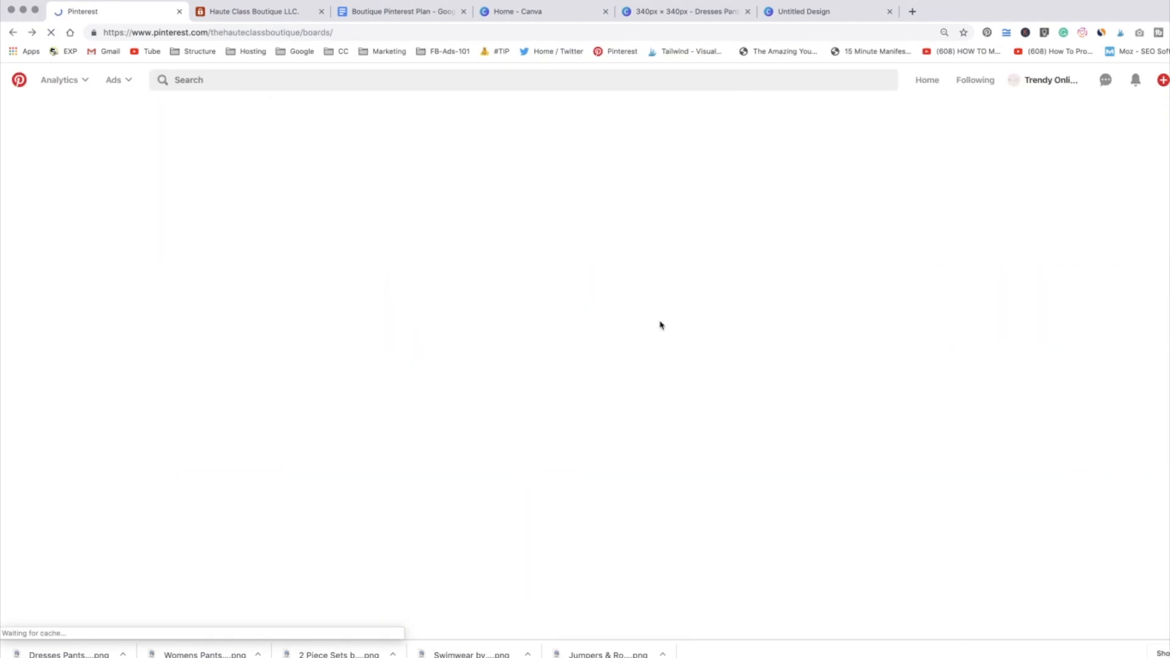
Title the Womens Pants cover Pin "Womens Pants By Haute Class" and describe it as "Board Cover".
click(661, 326)
text(Wo)
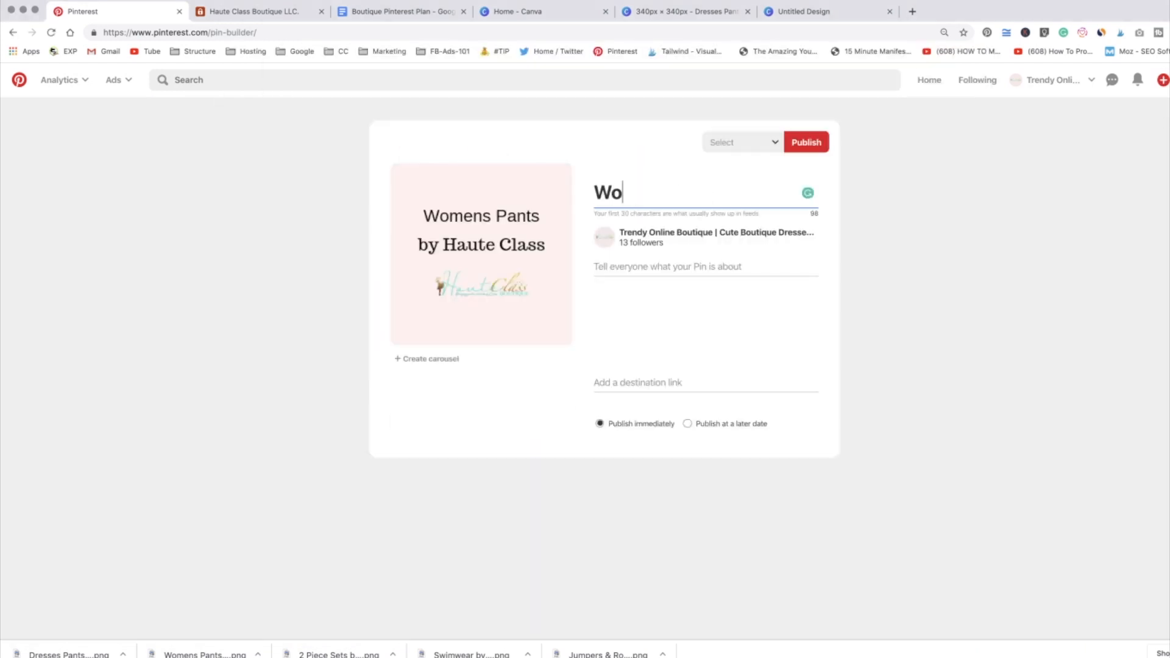
text(mens Pants By Haute Class)
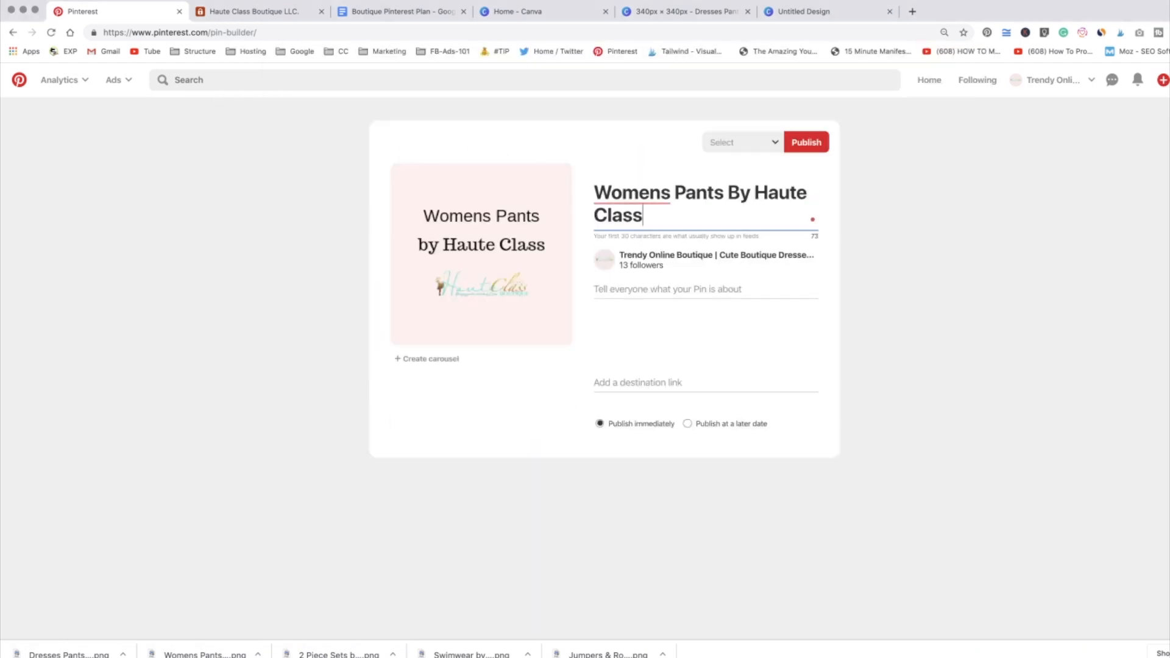
click(631, 223)
click(656, 275)
text(Board Cover)
click(653, 384)
text(http://www.hauteclassboutique.com)
click(762, 143)
scroll(755, 352, down, 3)
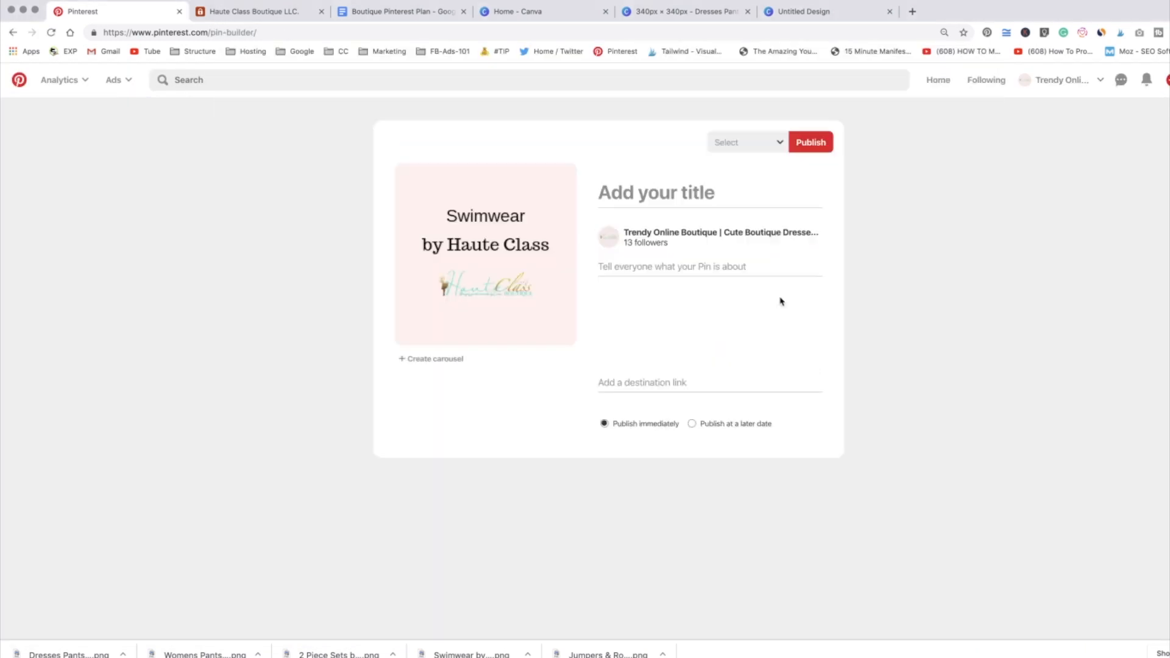
text(Swimwear By Haute Class)
key(Tab)
text(Swimwear Board Cover for Haute Class)
click(653, 382)
text(www.hauteclassboutique.com)
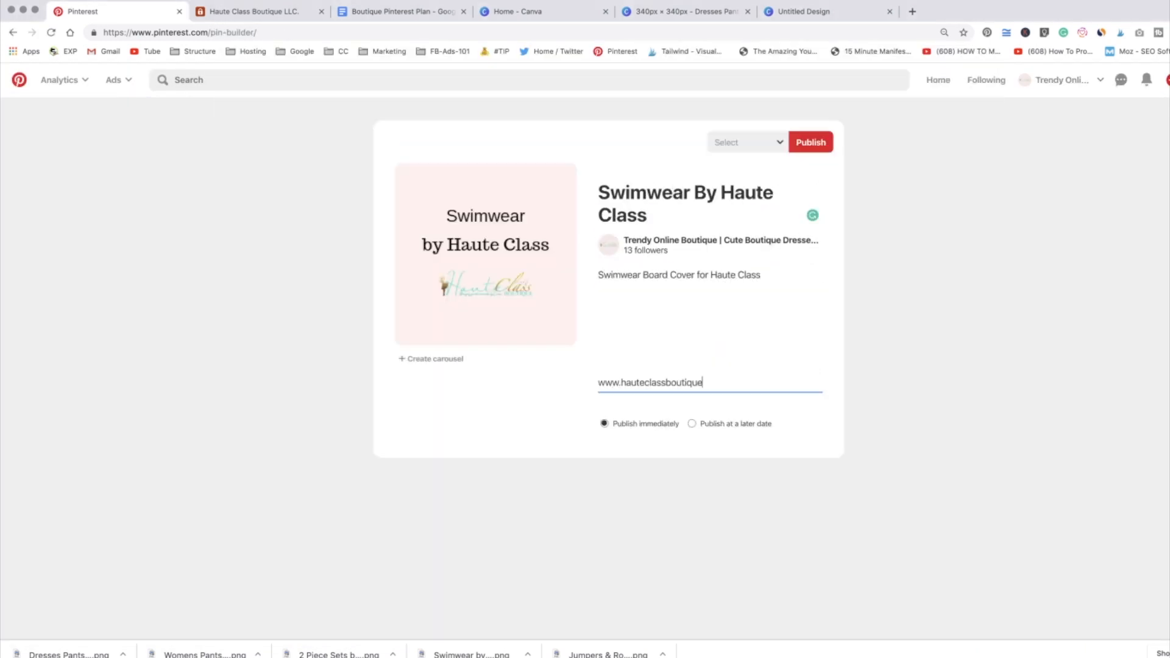
click(747, 142)
click(811, 142)
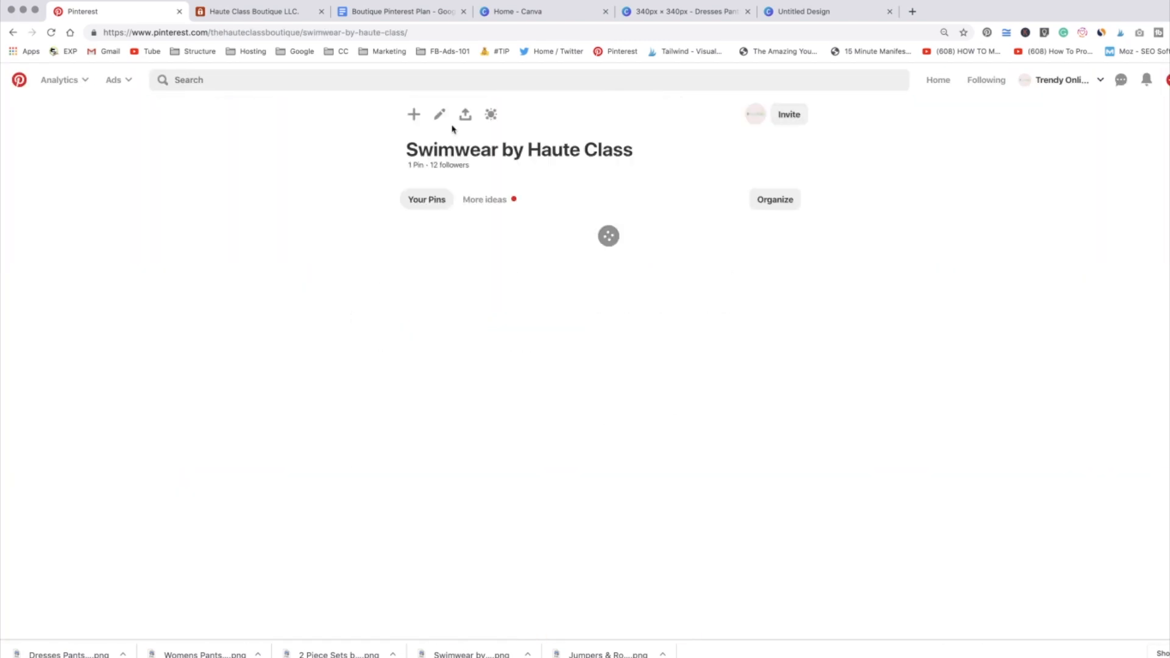
Edit the Haute Class boards' settings, saving the Dresses by Haute Class board with its cover and the Women's fashion category.
click(440, 114)
click(642, 318)
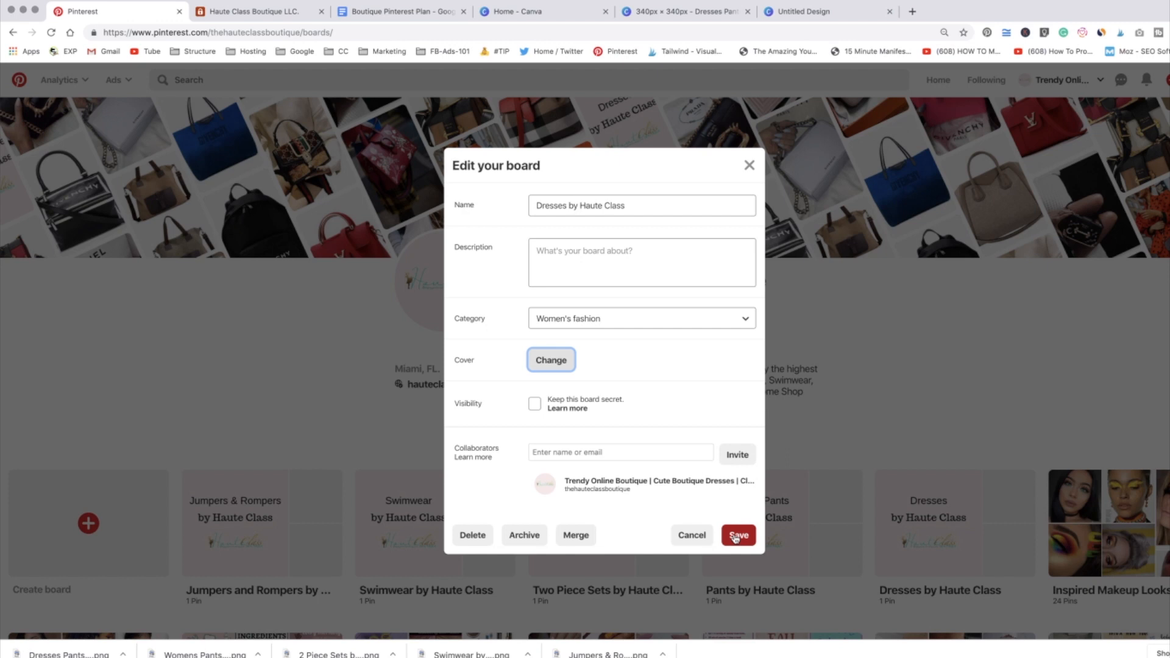
click(735, 535)
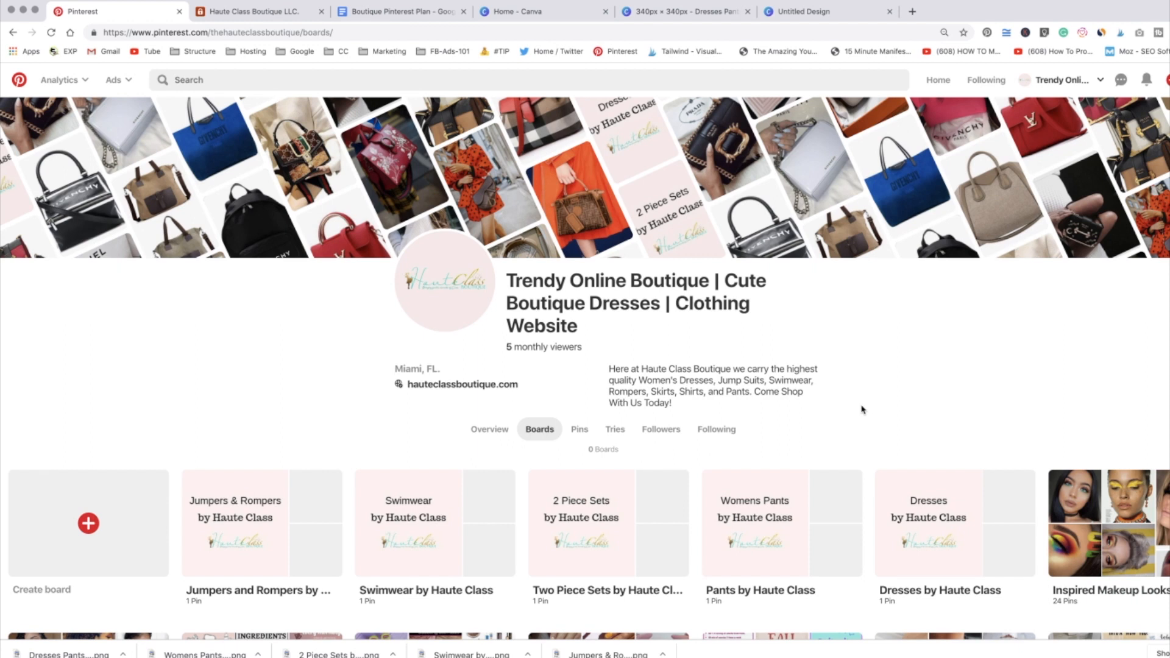
Switch to Canva, dismiss the Canva Pro offer, and review the Dresses cover design alongside the Pinterest boards.
click(658, 16)
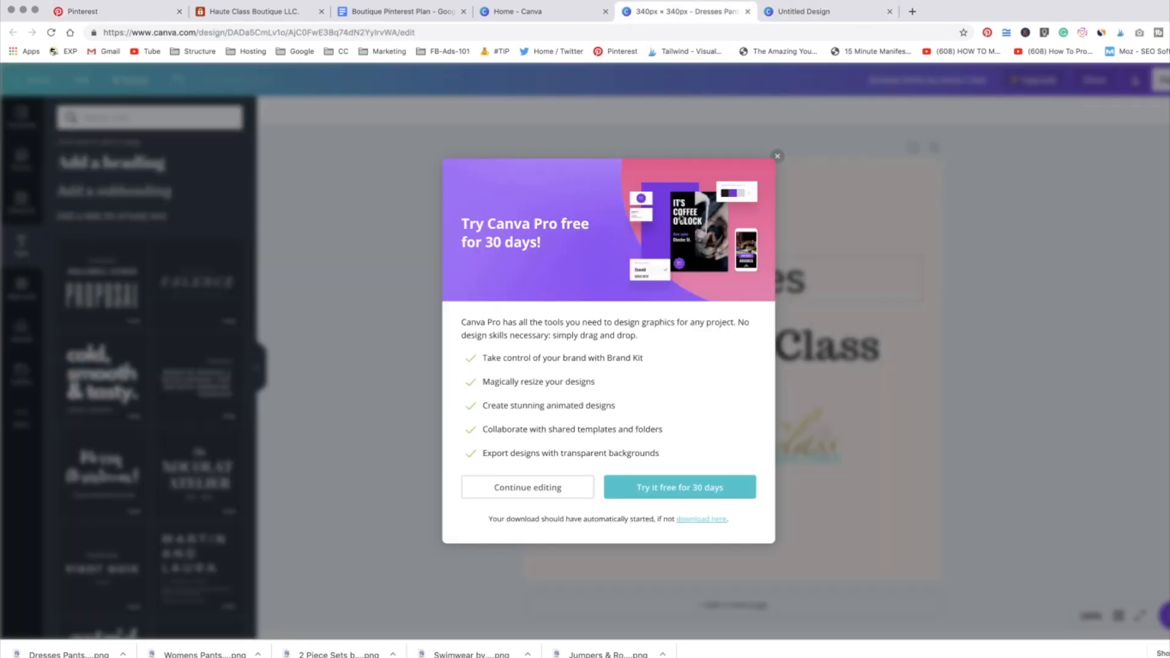
click(777, 156)
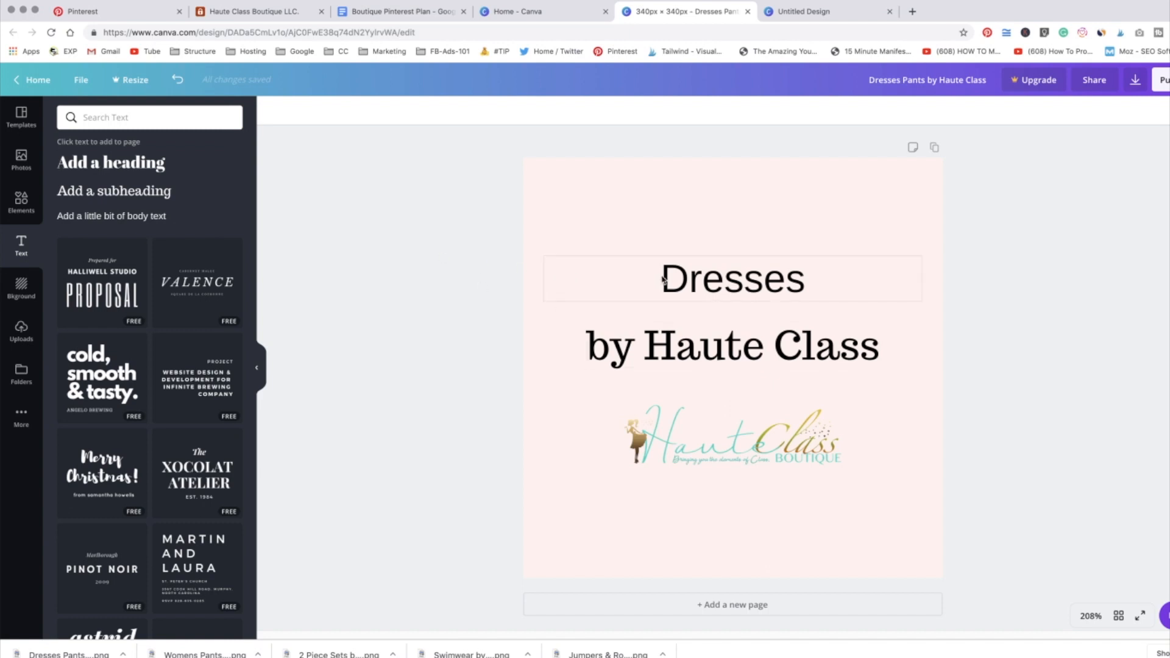
click(519, 12)
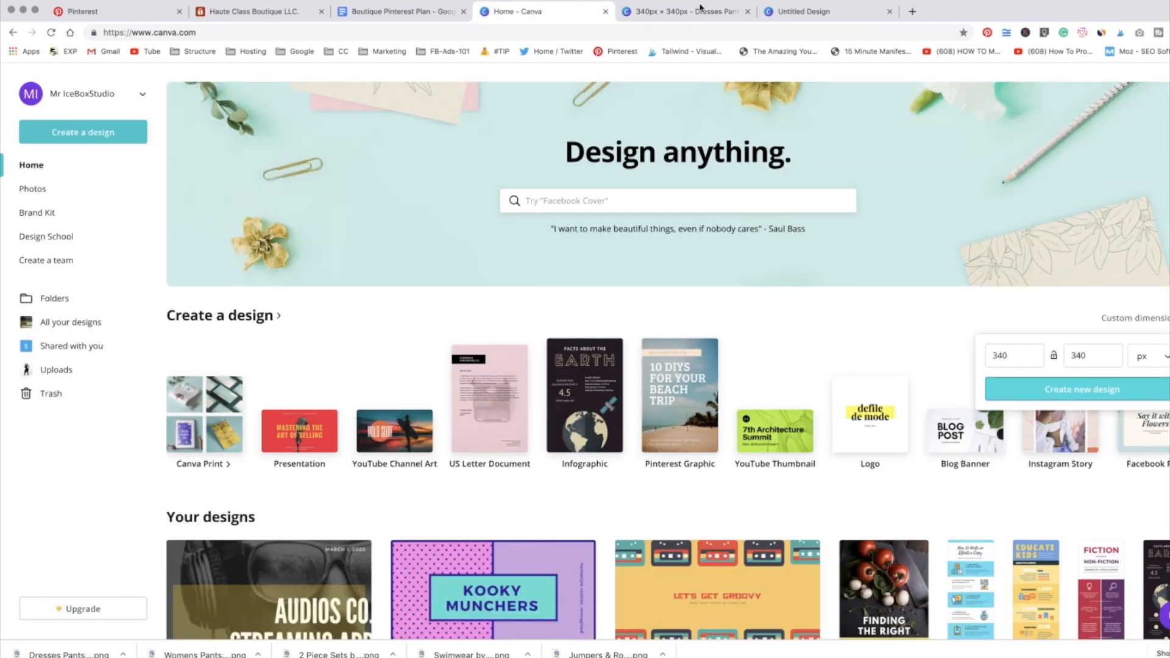
click(701, 10)
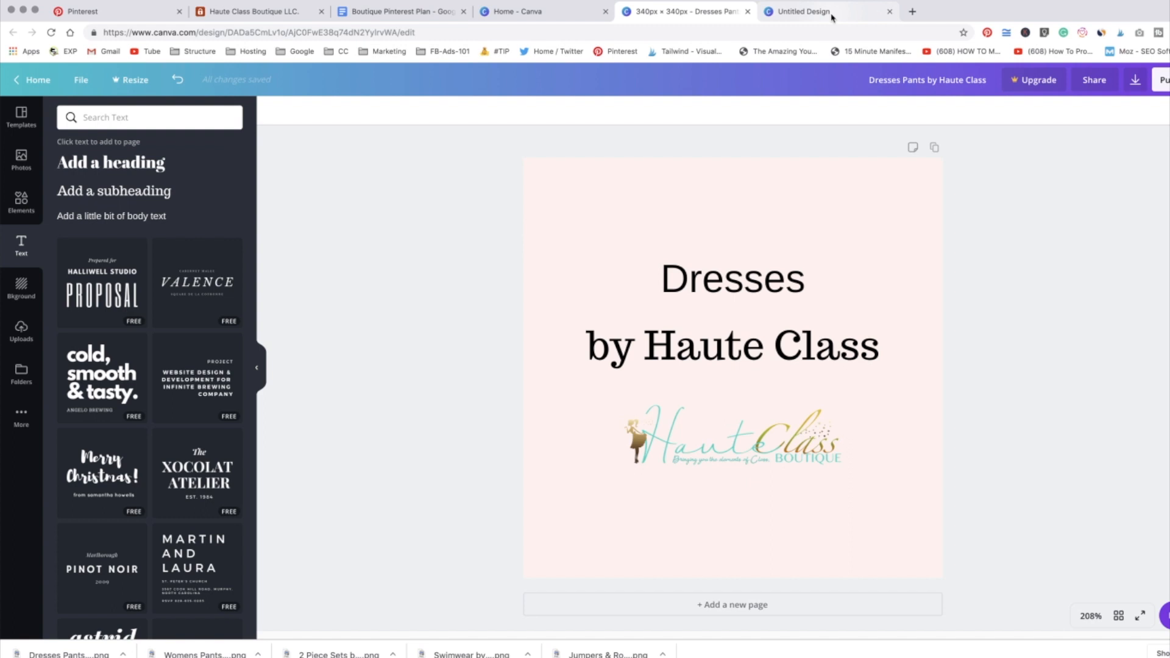
click(85, 11)
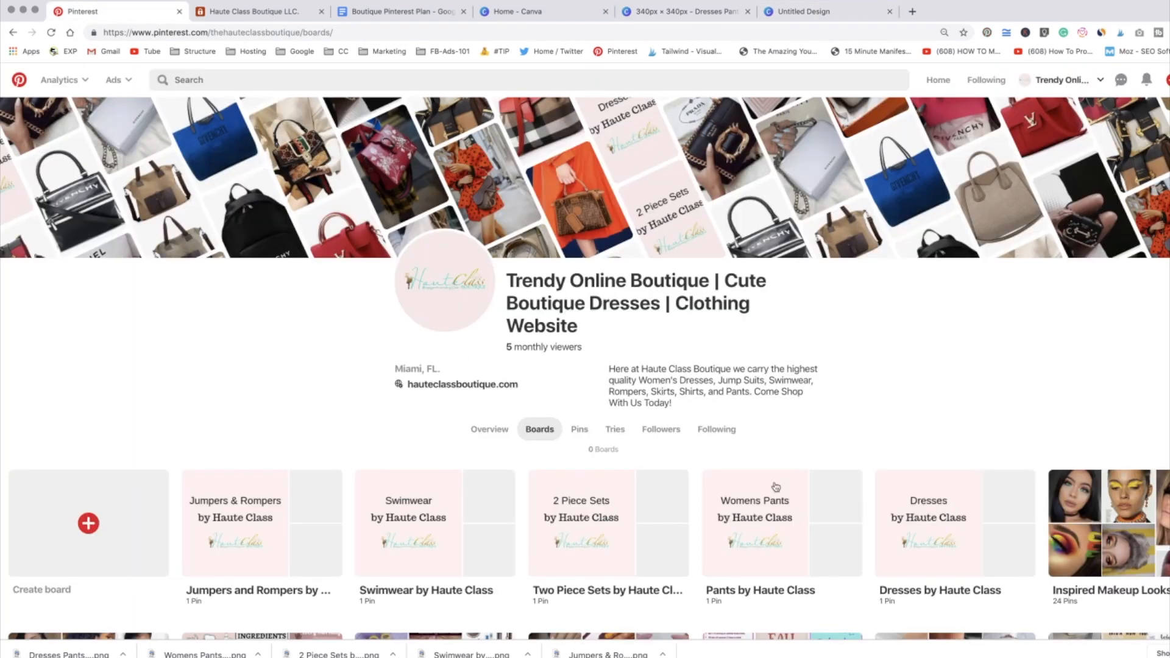
Add the uploaded photo of the black dress with yellow trim to the blank Pinterest graphic and enlarge it to fill the page.
click(795, 18)
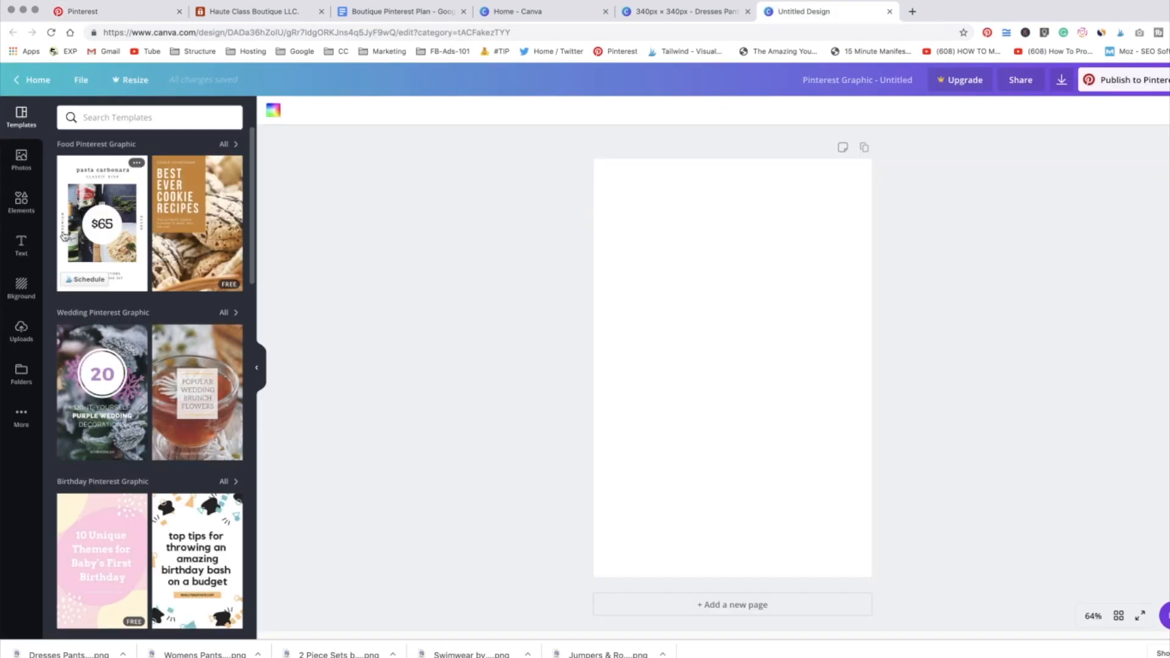
click(20, 334)
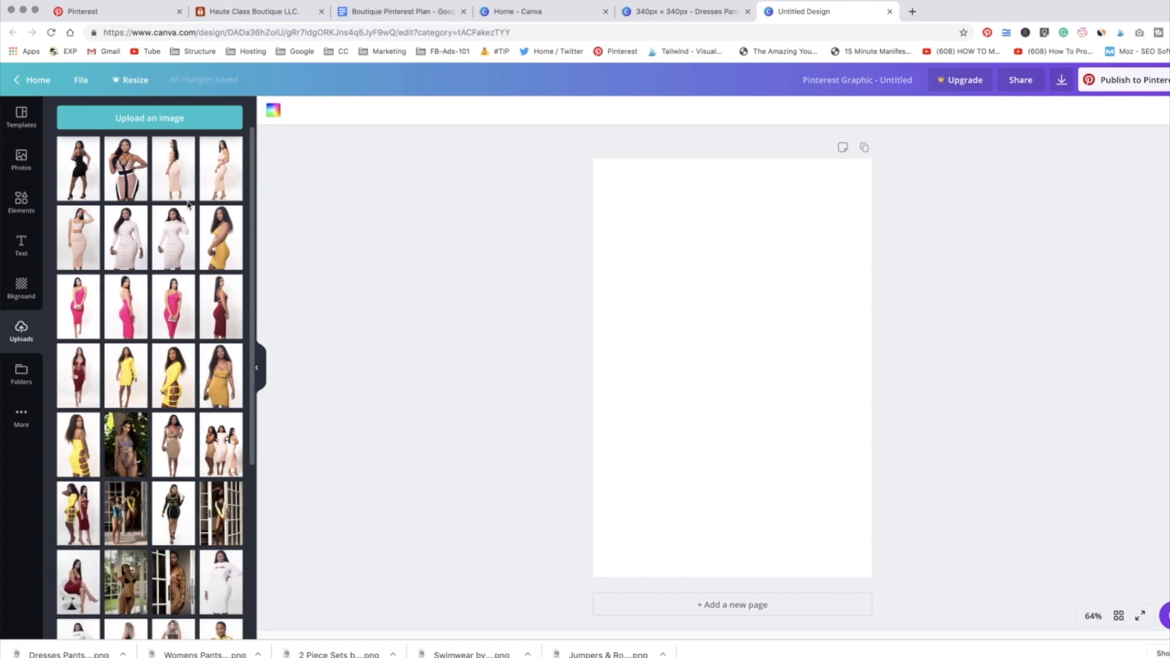
scroll(171, 201, down, 3)
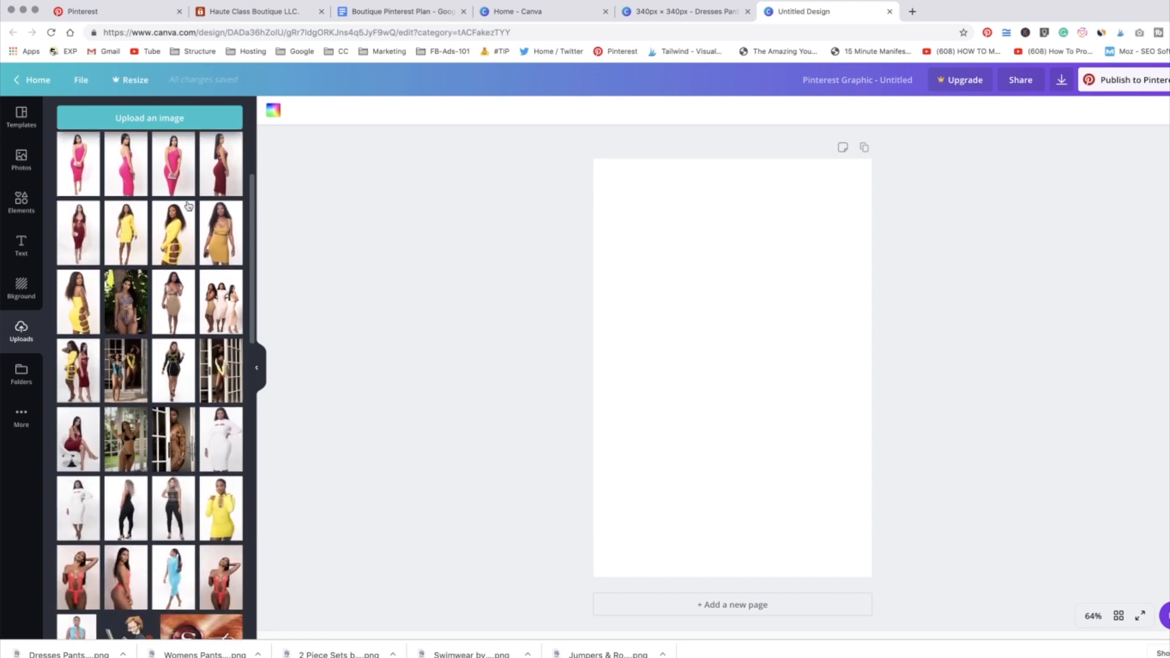
scroll(188, 206, down, 2)
scroll(188, 206, down, 1)
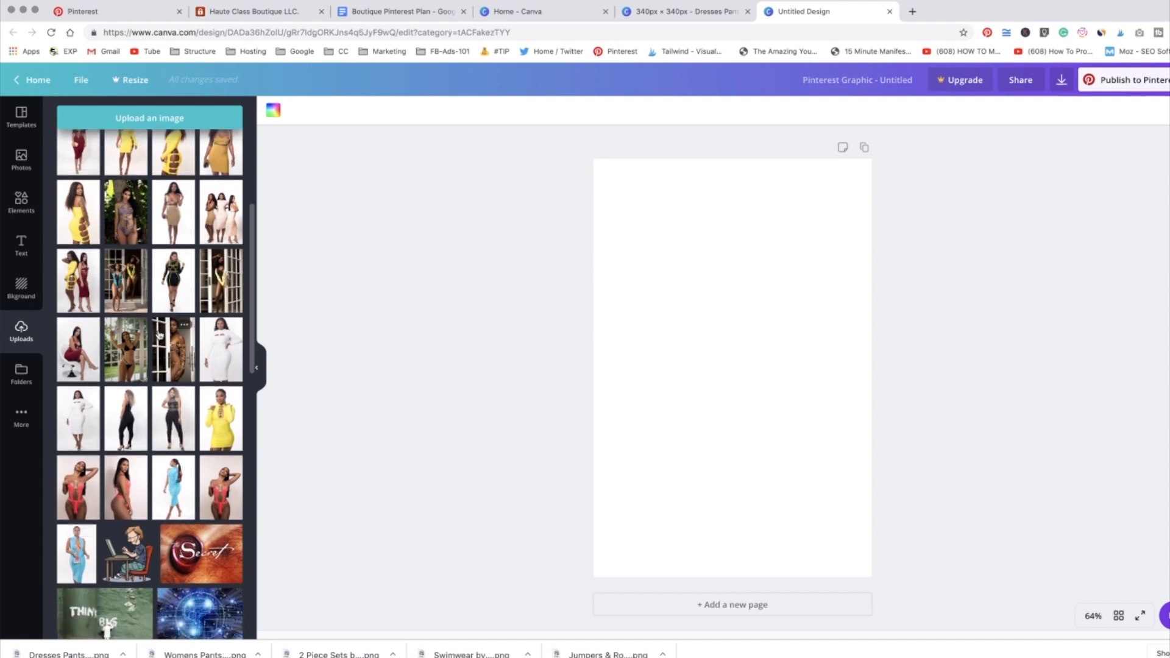
click(158, 295)
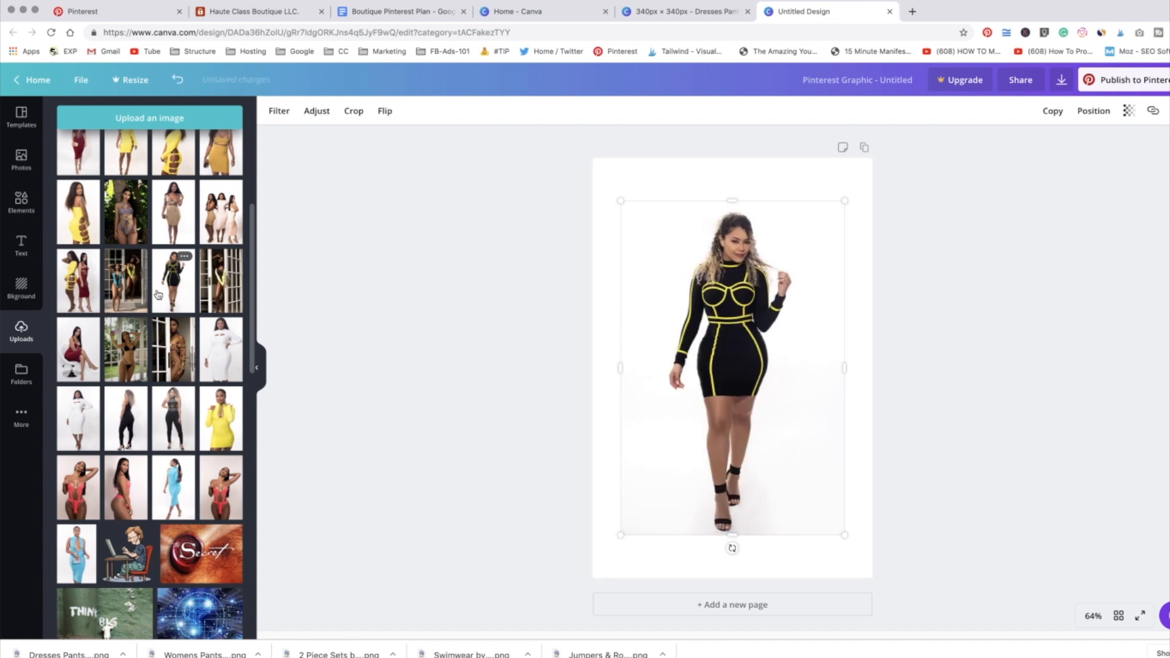
drag(745, 348, 717, 306)
drag(817, 492, 873, 576)
click(387, 225)
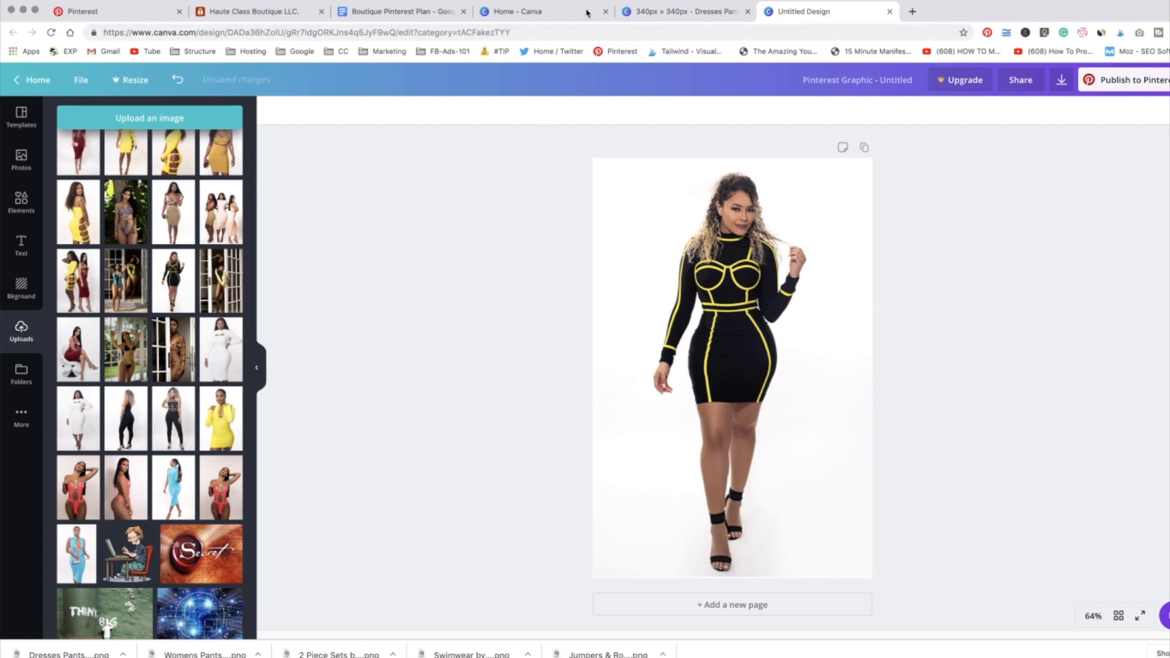
Search Canva's design types for "Pin" to look up the Pinterest Graphic format.
click(564, 12)
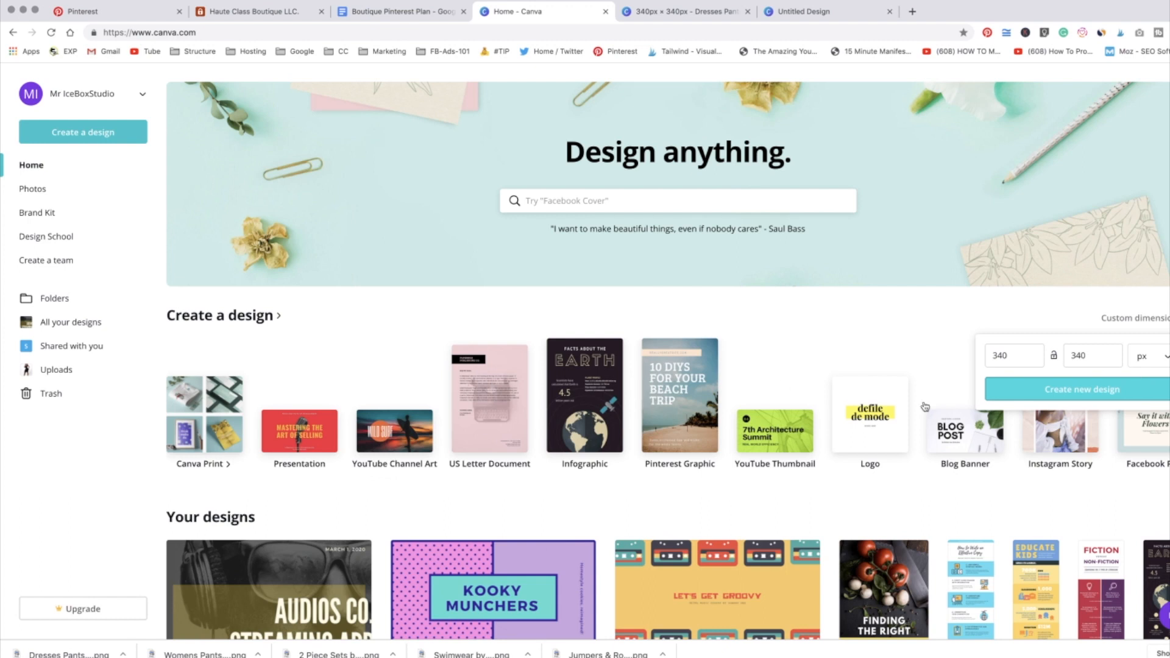
click(927, 345)
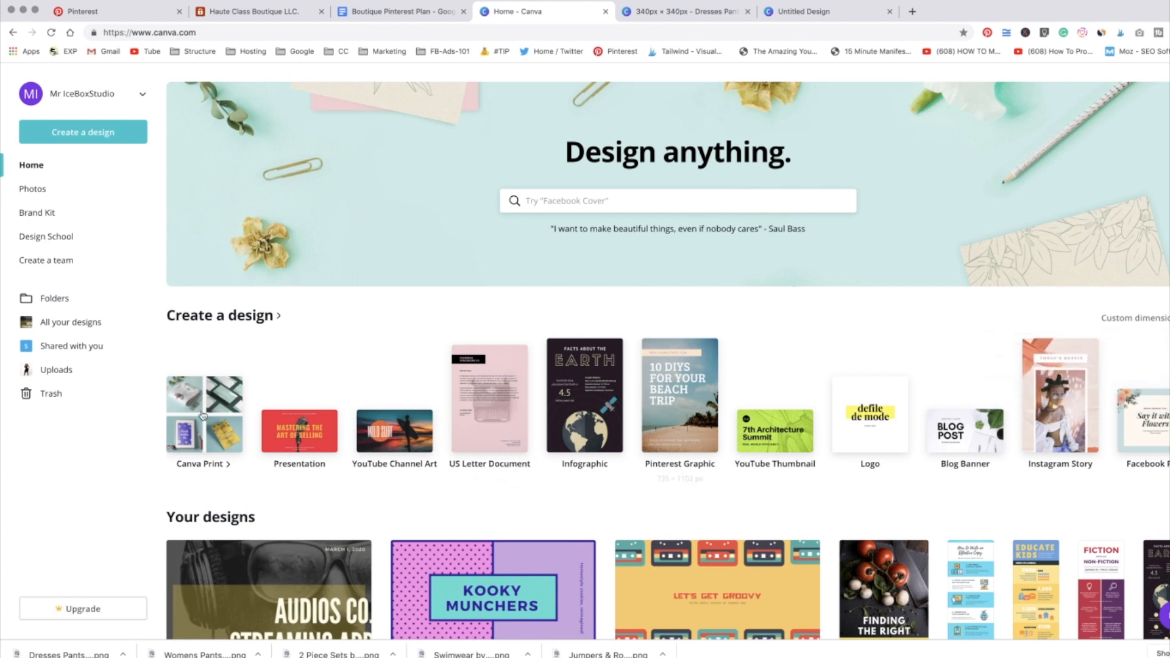
click(627, 199)
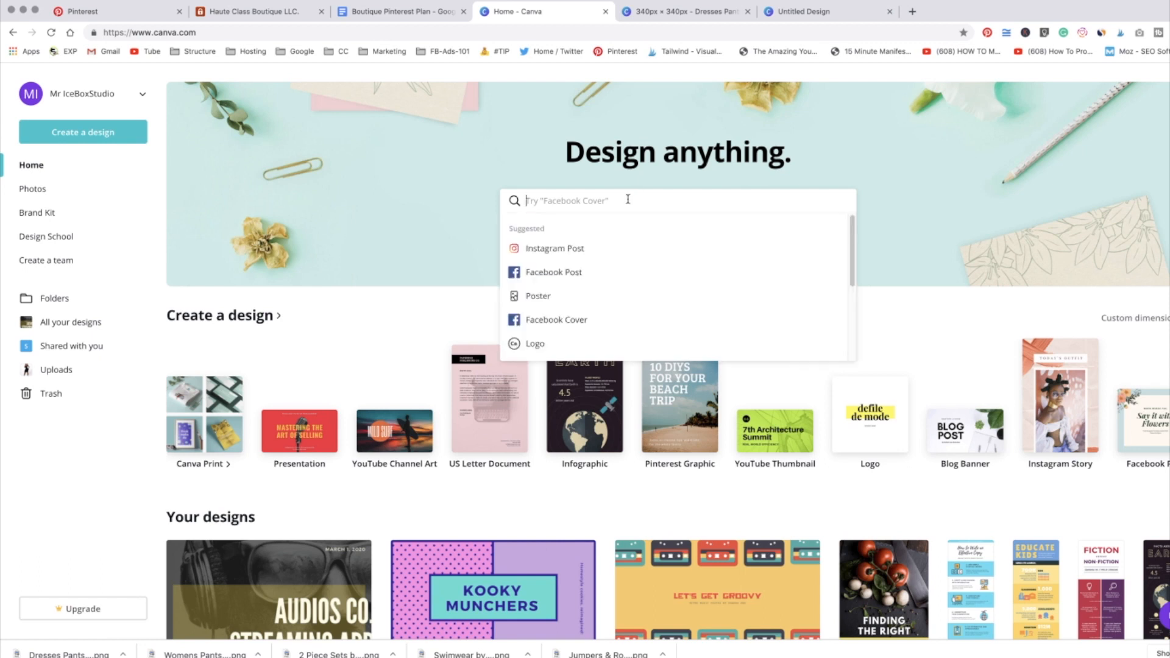
text(Pin)
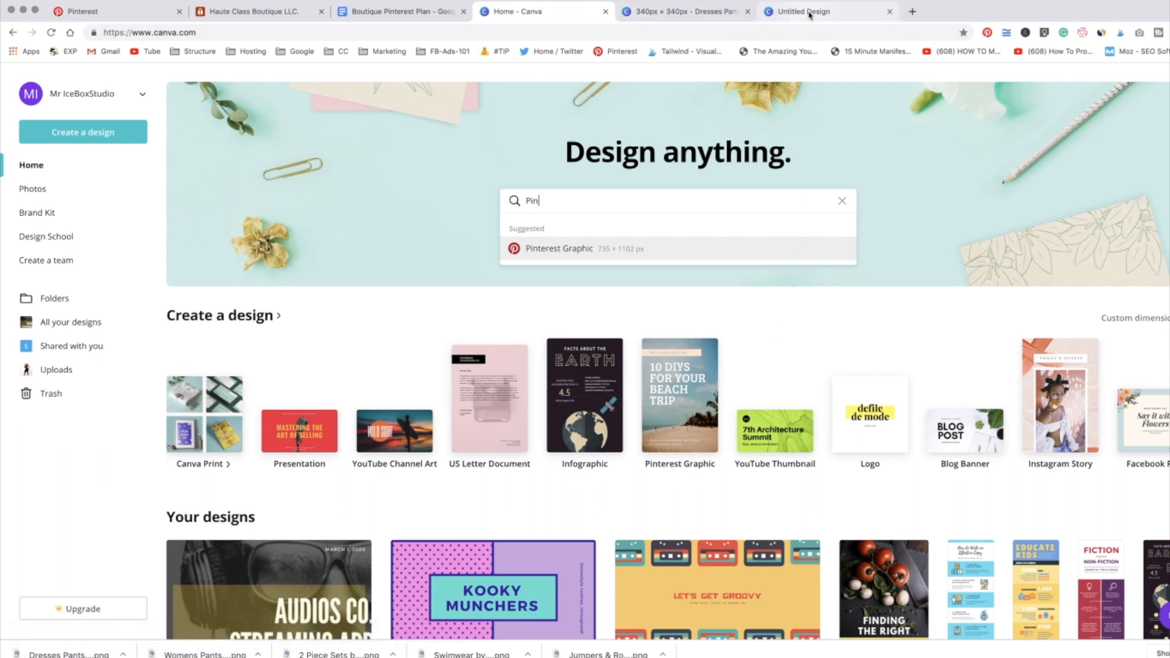
Stretch the dress photo in the untitled Pinterest graphic to about 741 × 1,106 px so it covers the whole page.
click(805, 11)
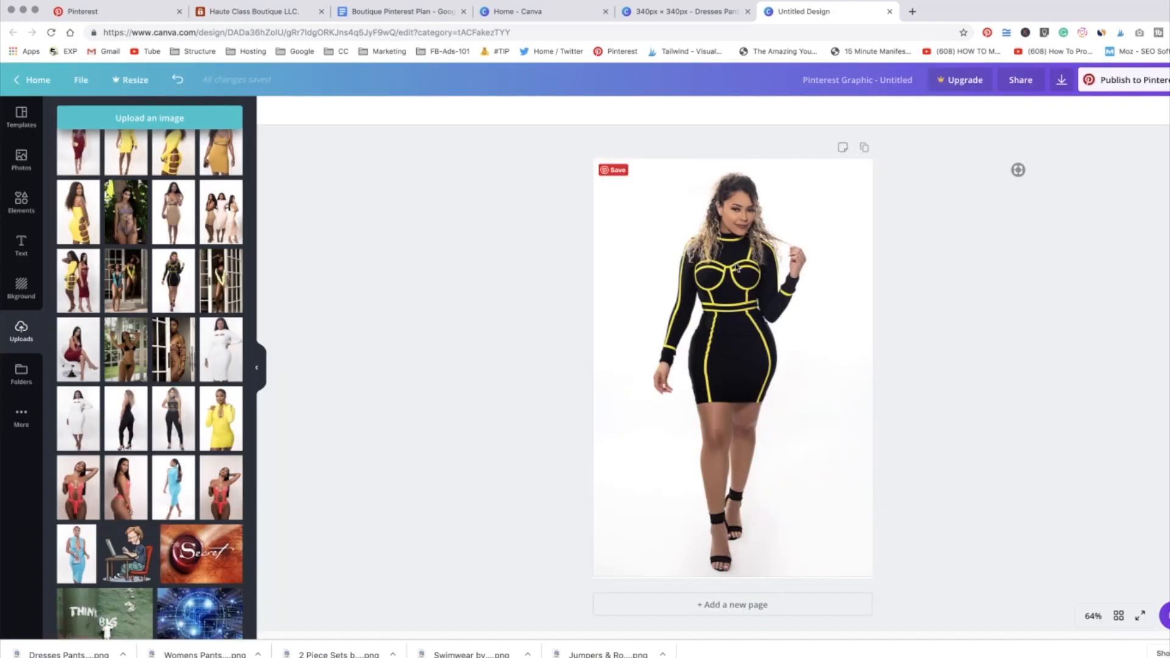
click(736, 269)
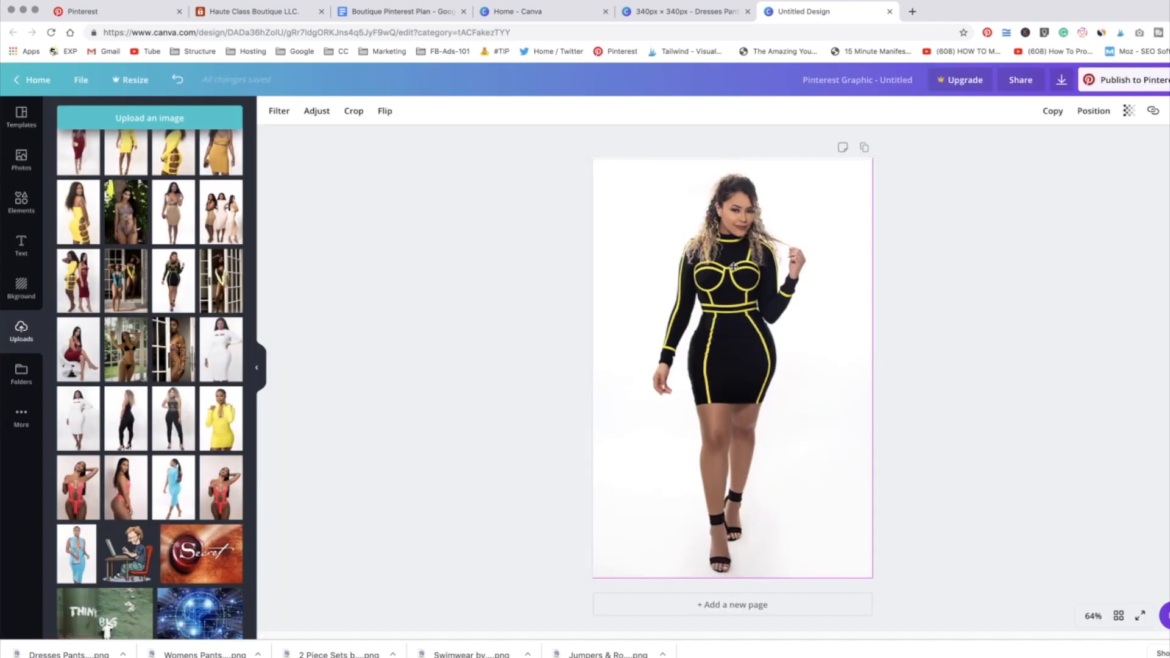
drag(593, 160, 588, 157)
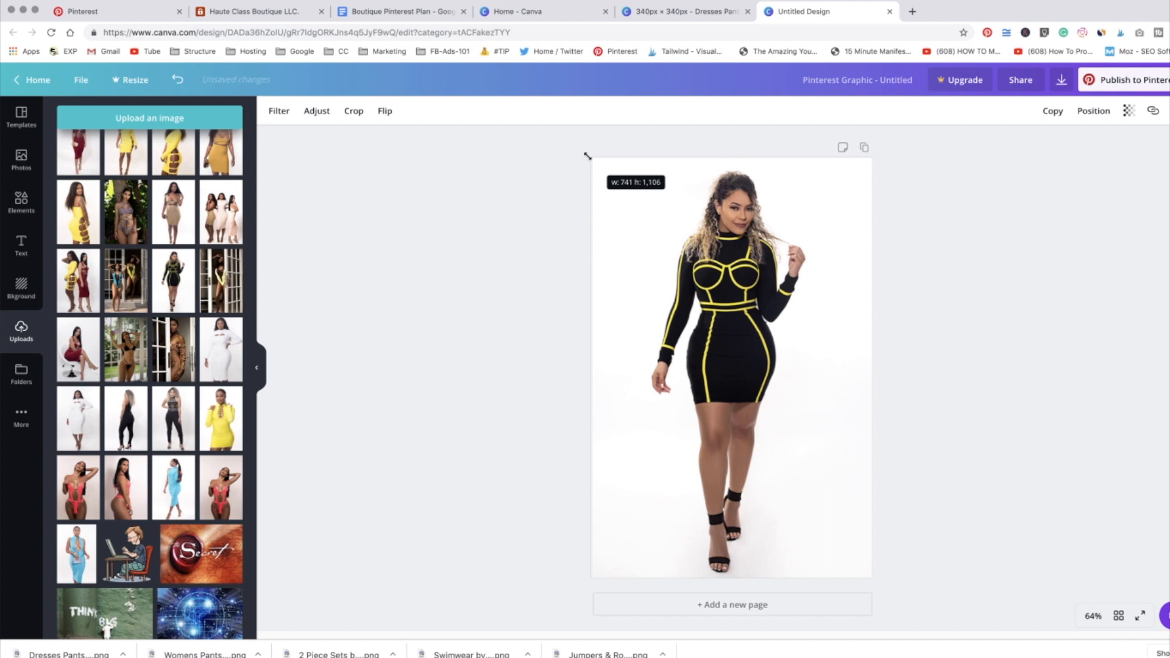
click(502, 229)
click(671, 329)
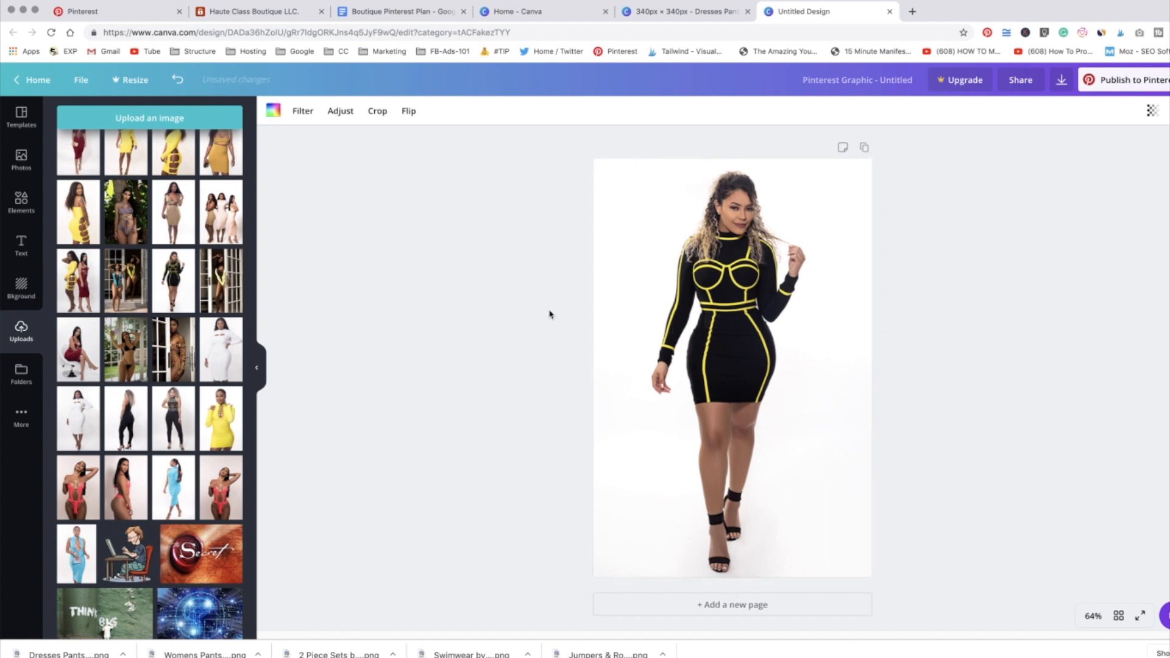
scroll(549, 314, down, 1)
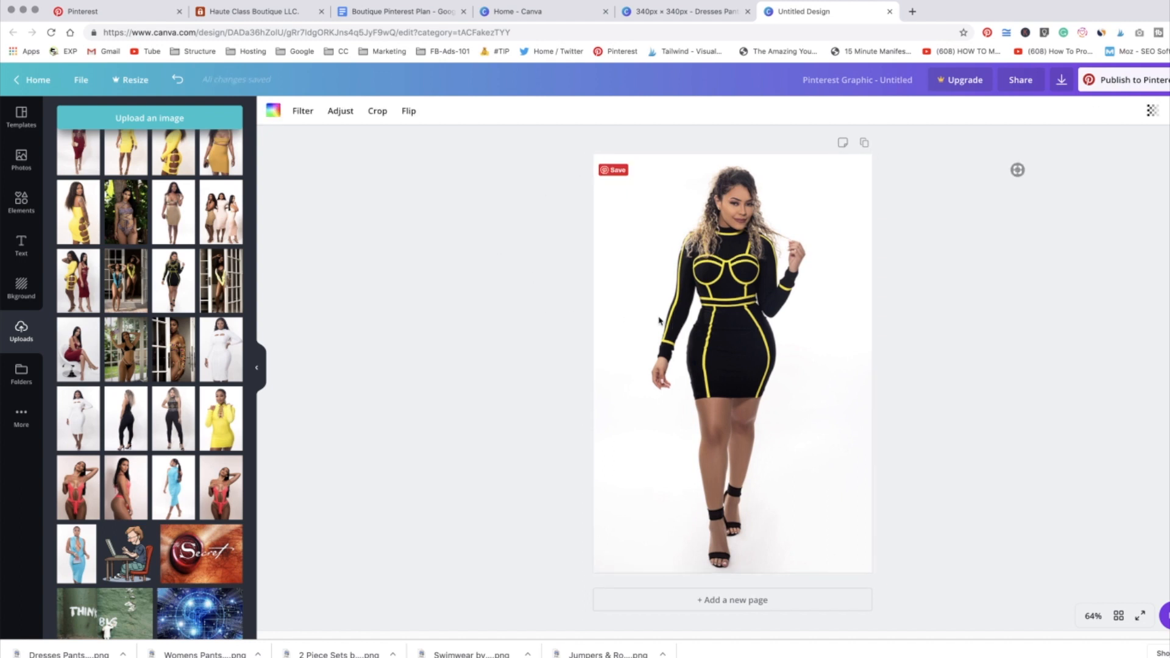
click(503, 293)
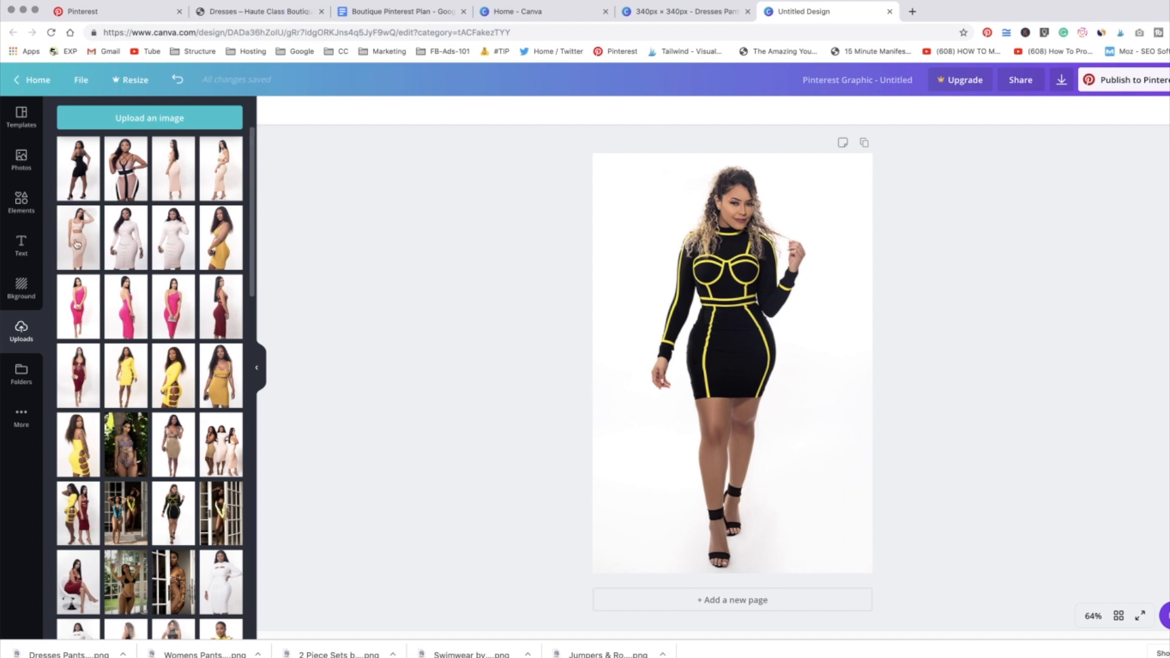
Add a heading reading "Franchesca's Touch | Bodycon Dress", shrunk to about size 24.4 and placed beside the model's legs.
click(23, 246)
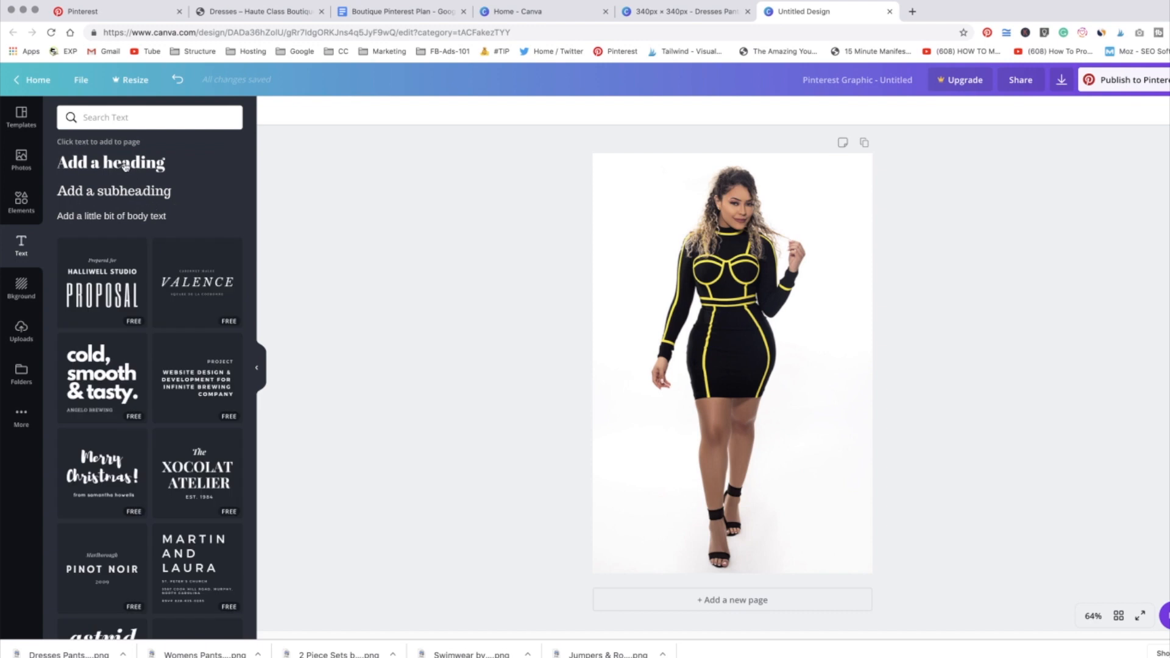
click(124, 163)
drag(665, 364, 702, 364)
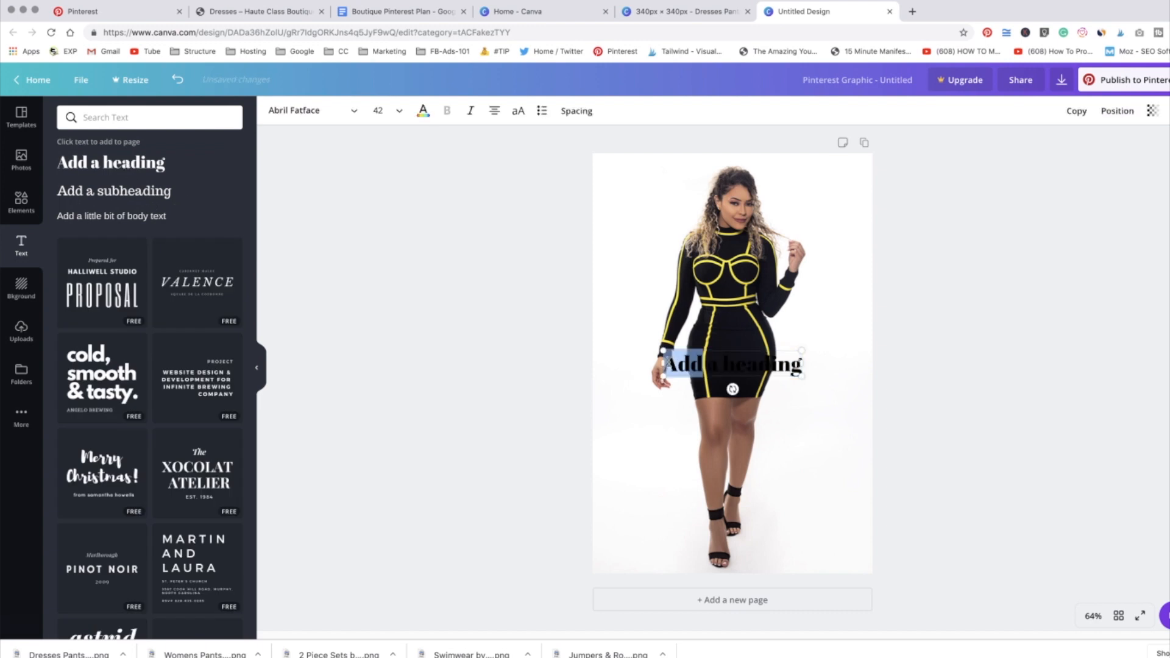
right_click(669, 363)
click(575, 323)
click(694, 370)
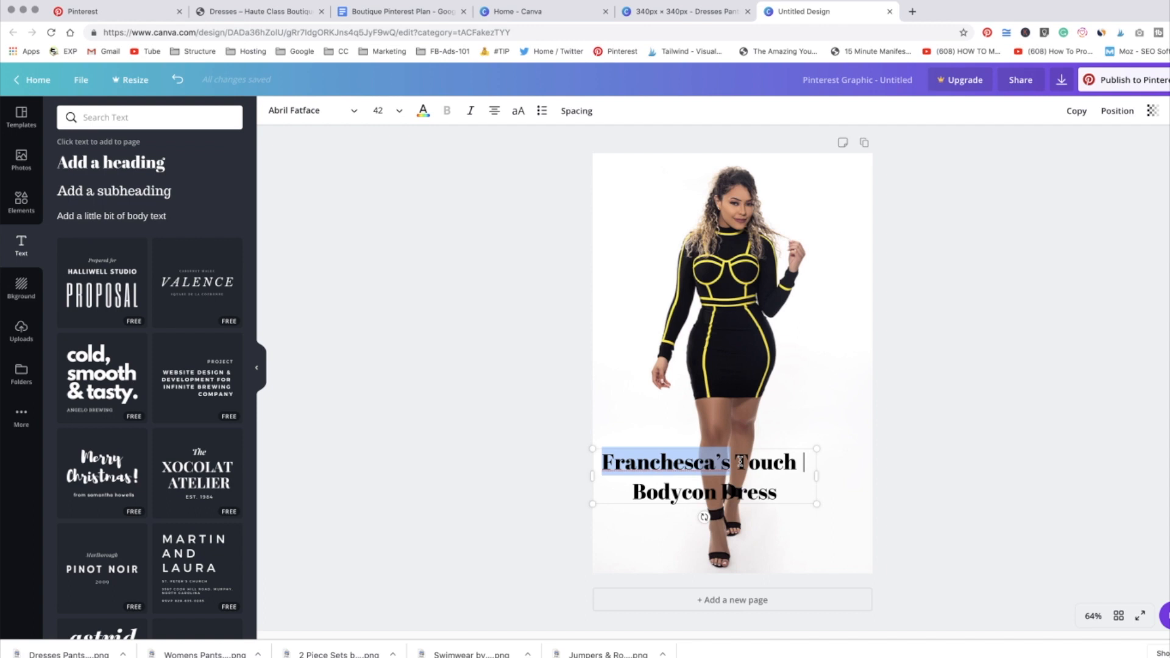
click(741, 462)
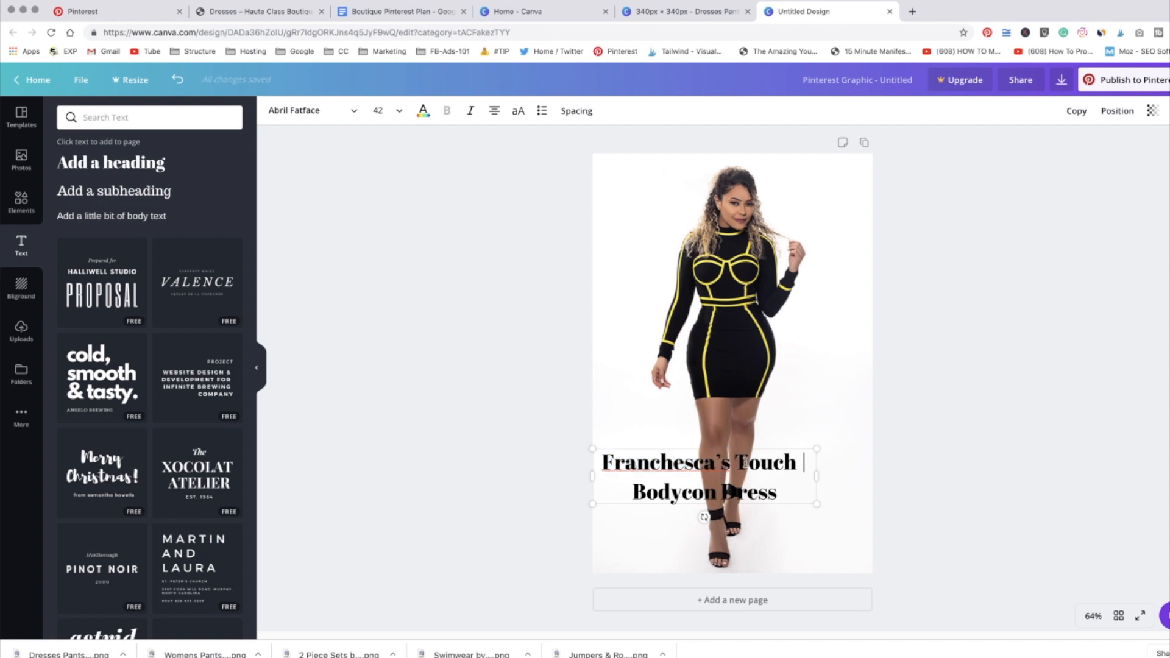
key(Return)
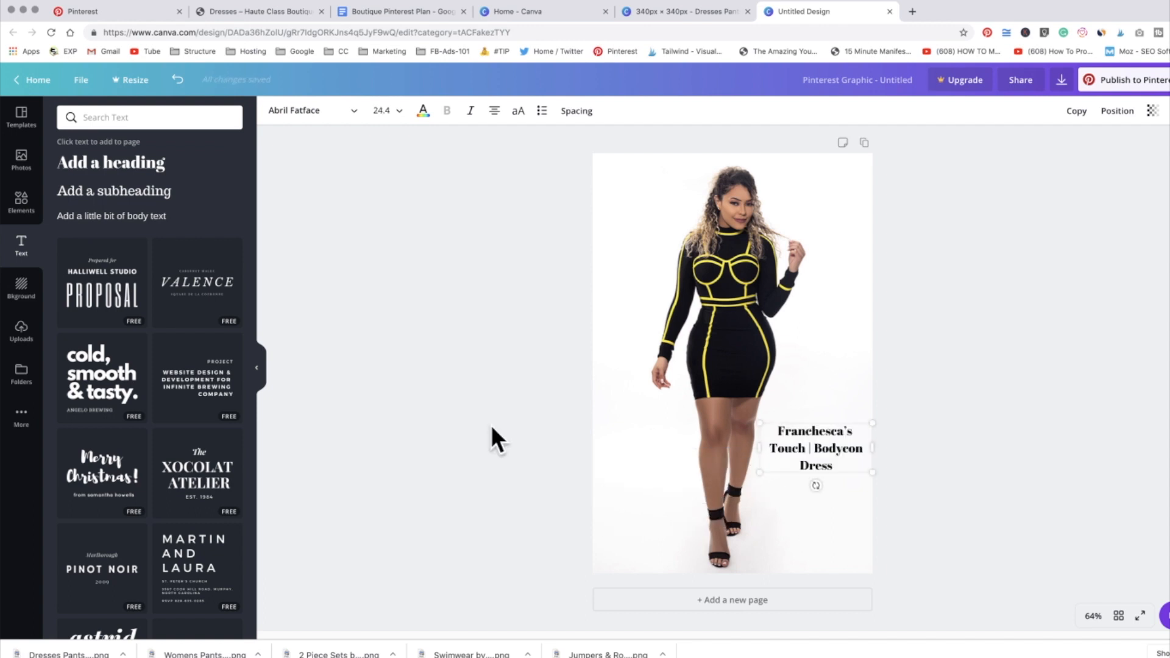
click(491, 438)
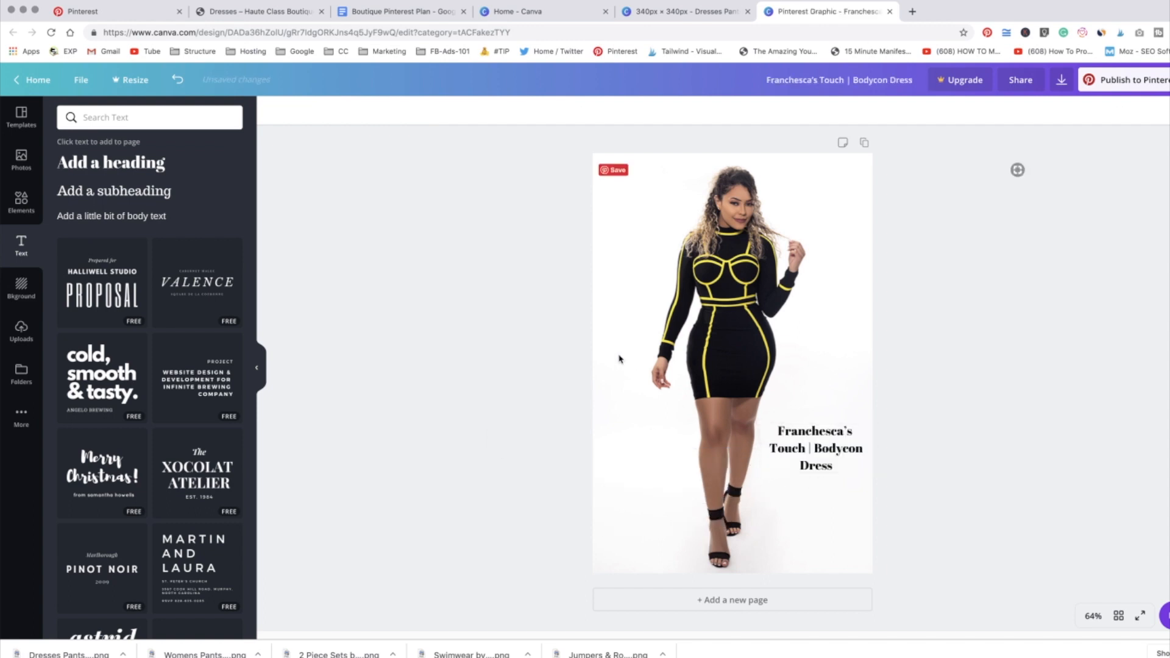
Try the Anton and Archivo Black fonts on the heading beside the model's legs.
click(797, 419)
click(808, 459)
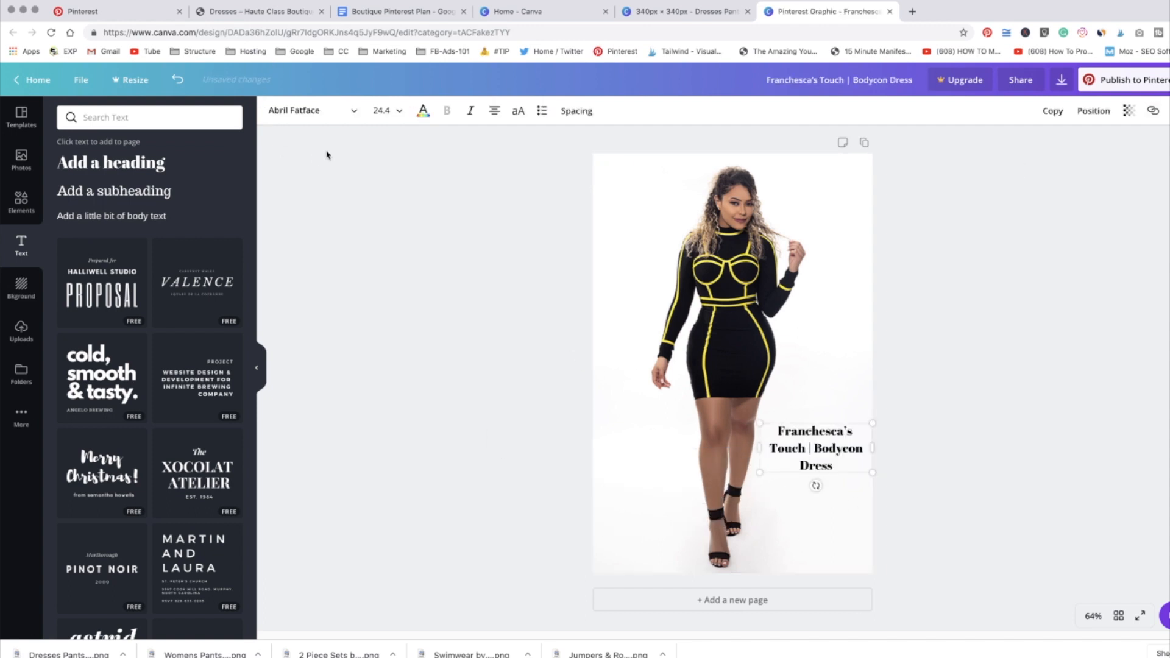
click(327, 111)
scroll(210, 349, down, 4)
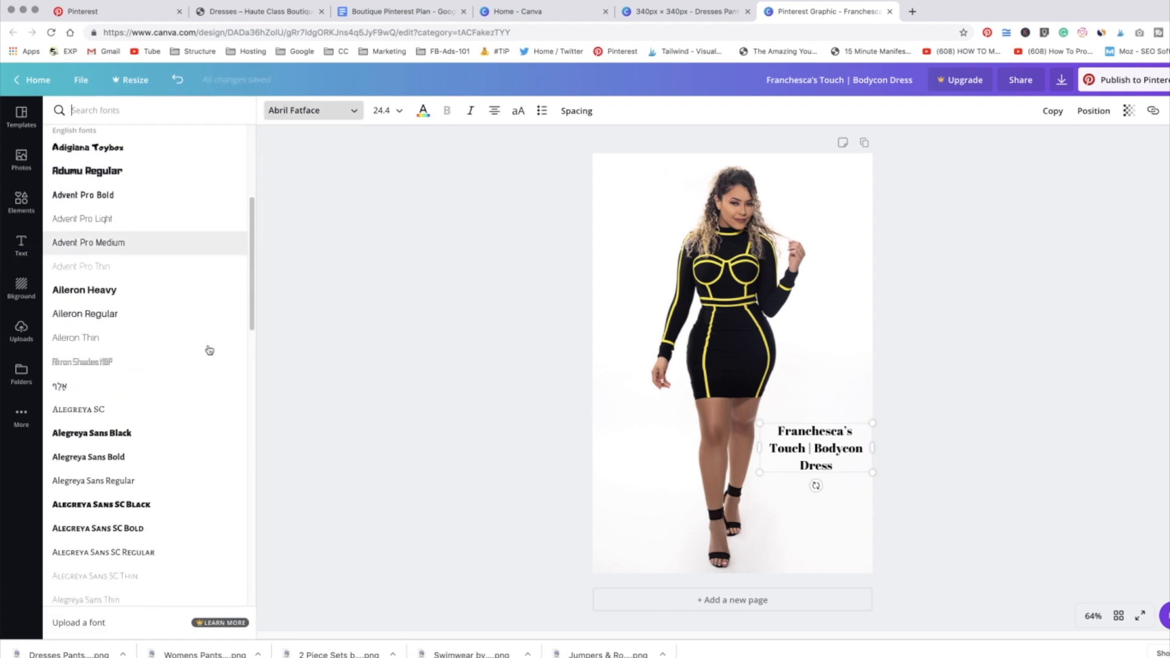
scroll(210, 350, down, 10)
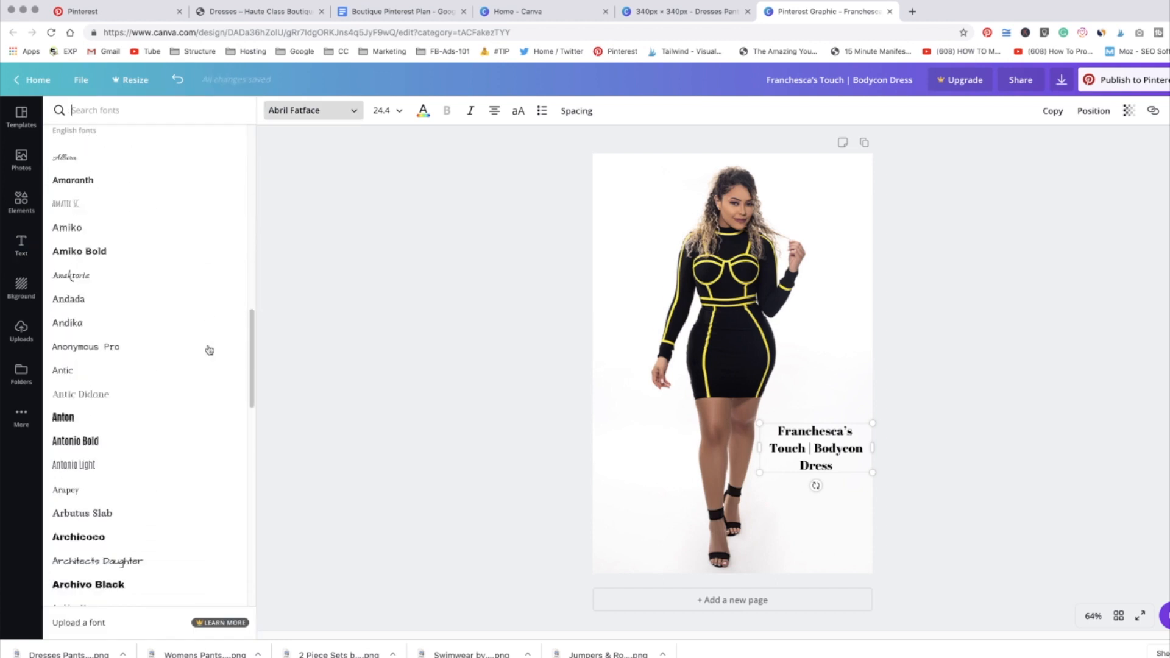
scroll(210, 350, down, 4)
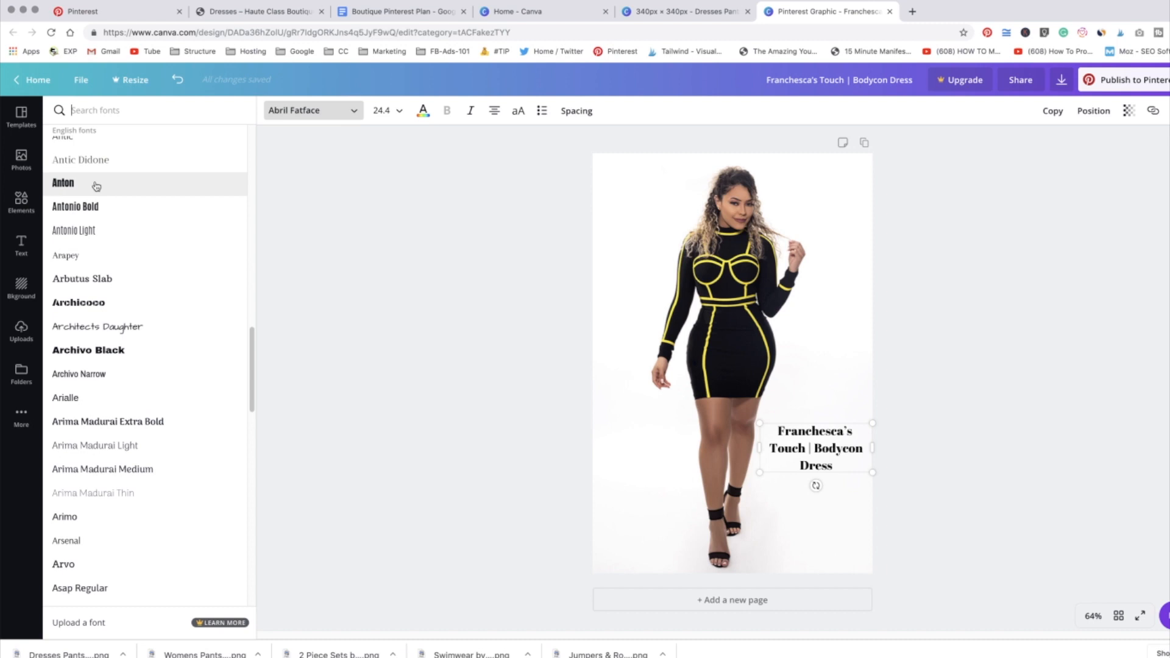
click(96, 184)
click(141, 358)
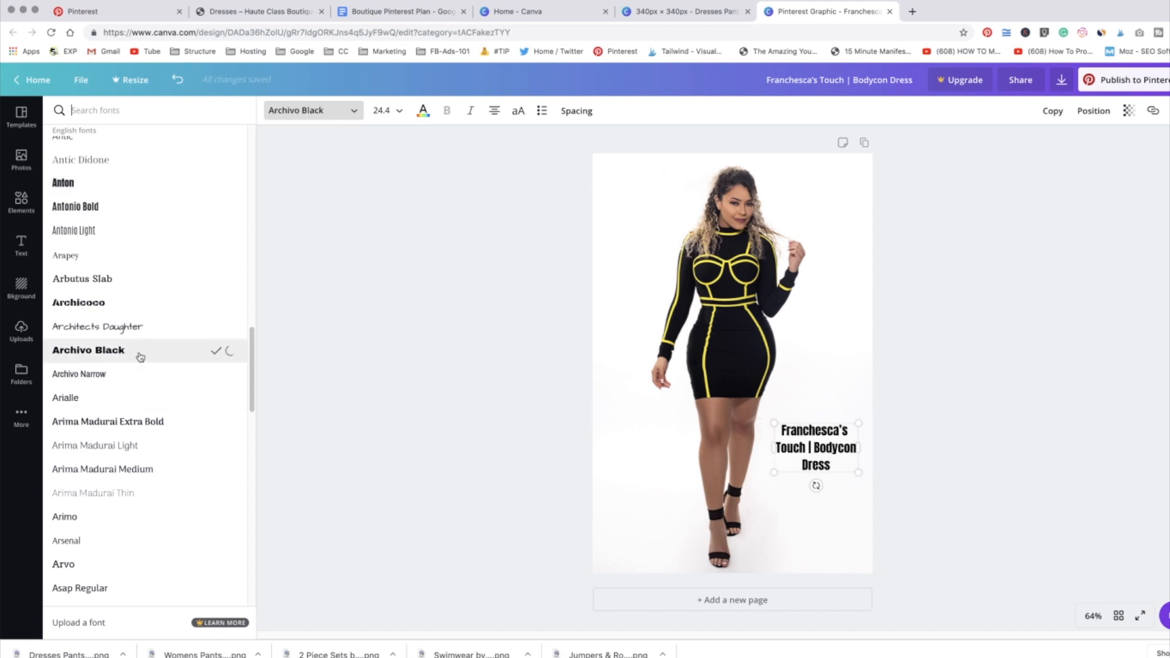
Try the Bicubik, Cairo Bold, Candal and Capriola fonts on the heading.
scroll(140, 358, down, 10)
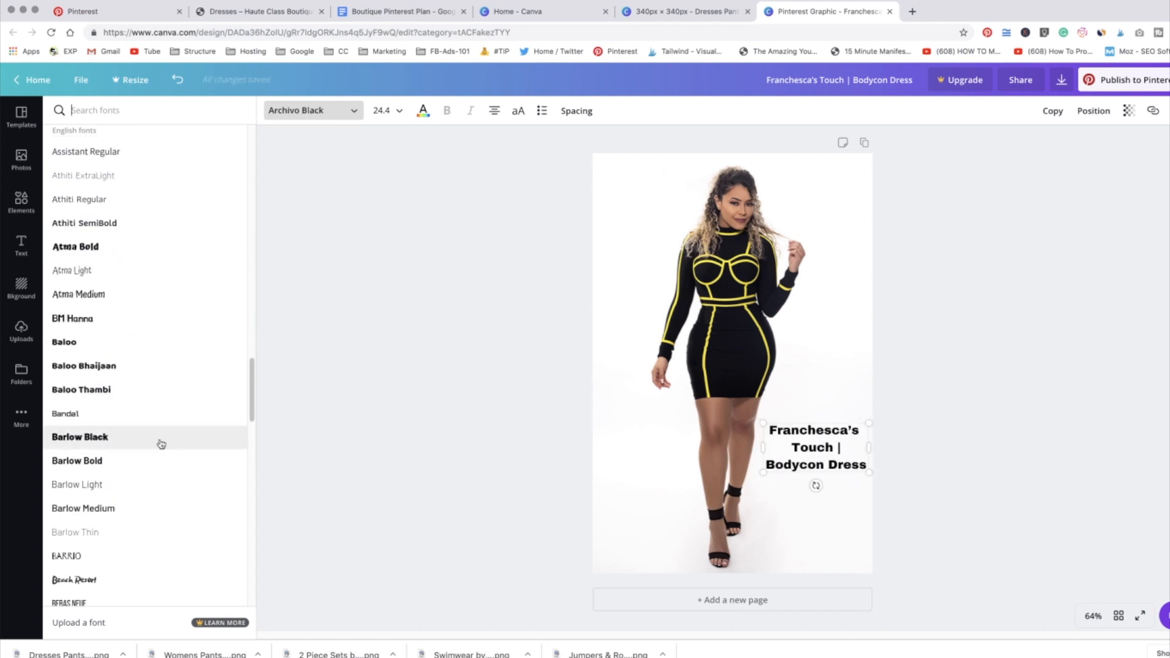
click(160, 443)
scroll(160, 444, down, 4)
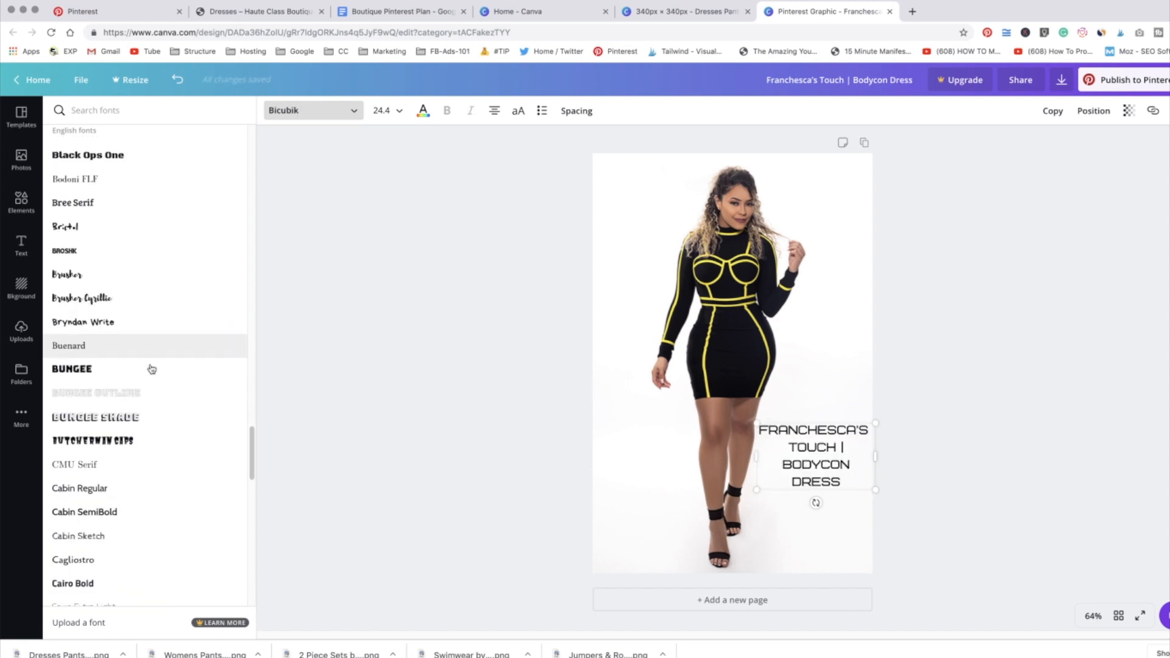
scroll(152, 369, down, 5)
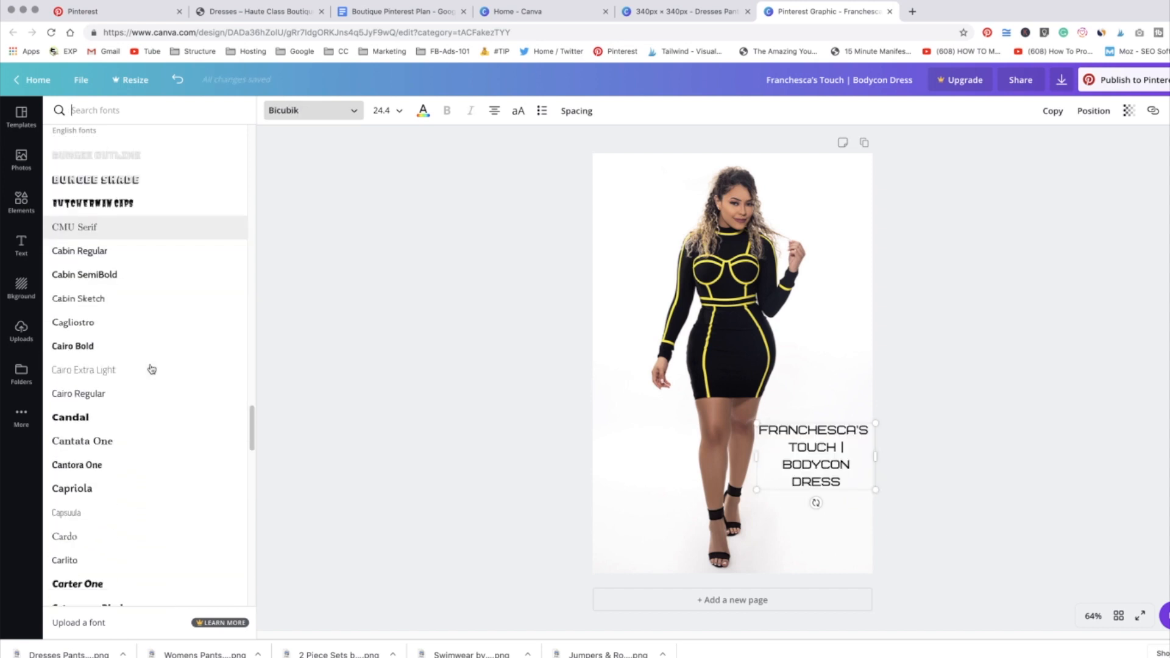
click(106, 353)
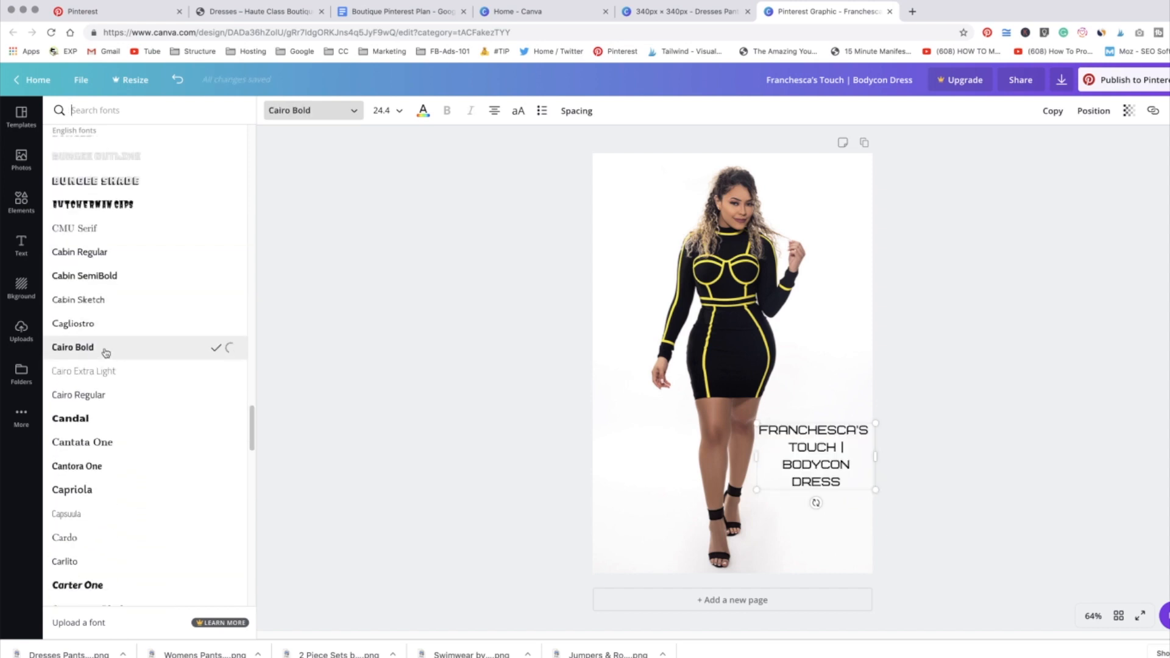
click(140, 416)
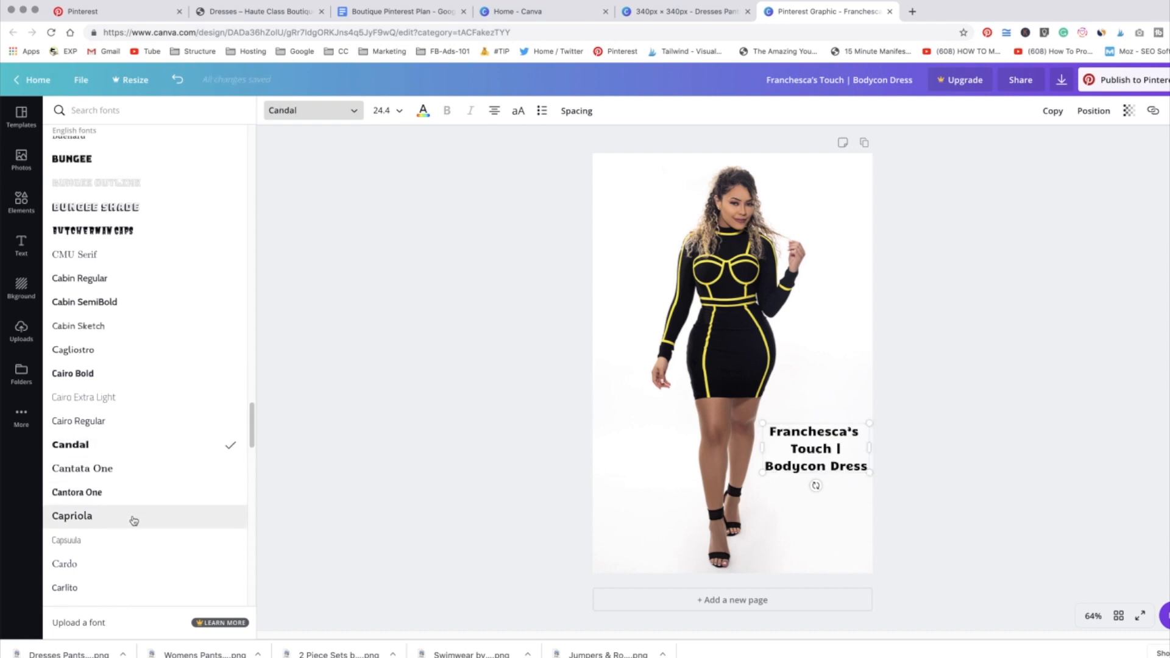
click(133, 520)
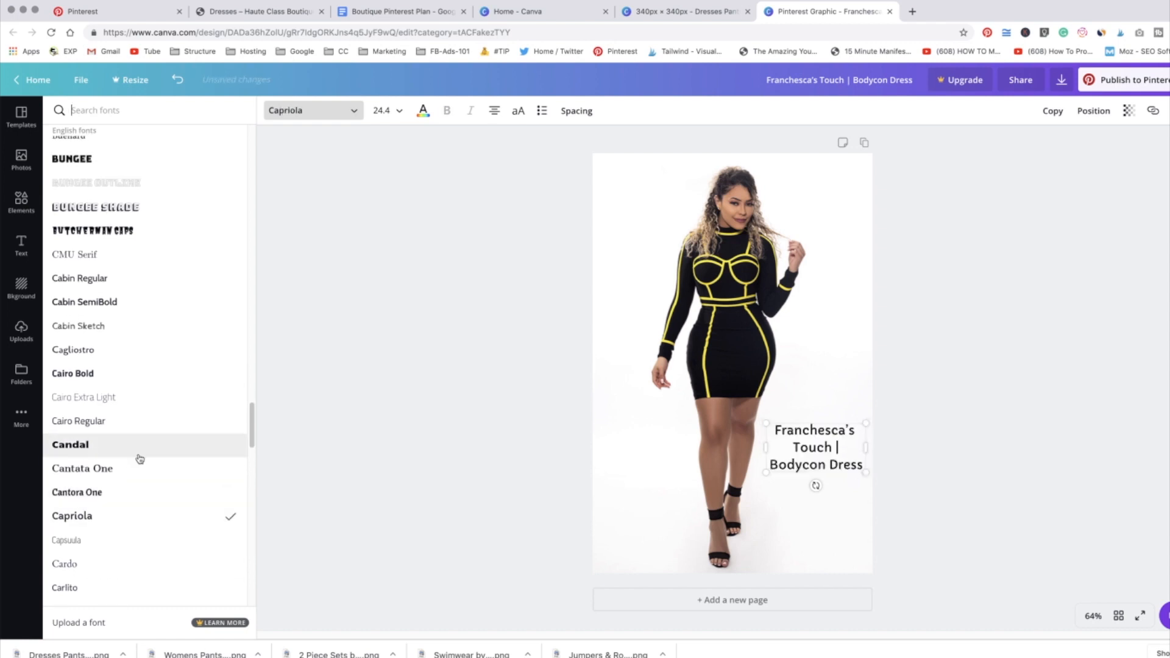
Set the heading's font to Cinzel.
scroll(137, 463, down, 6)
scroll(140, 458, down, 3)
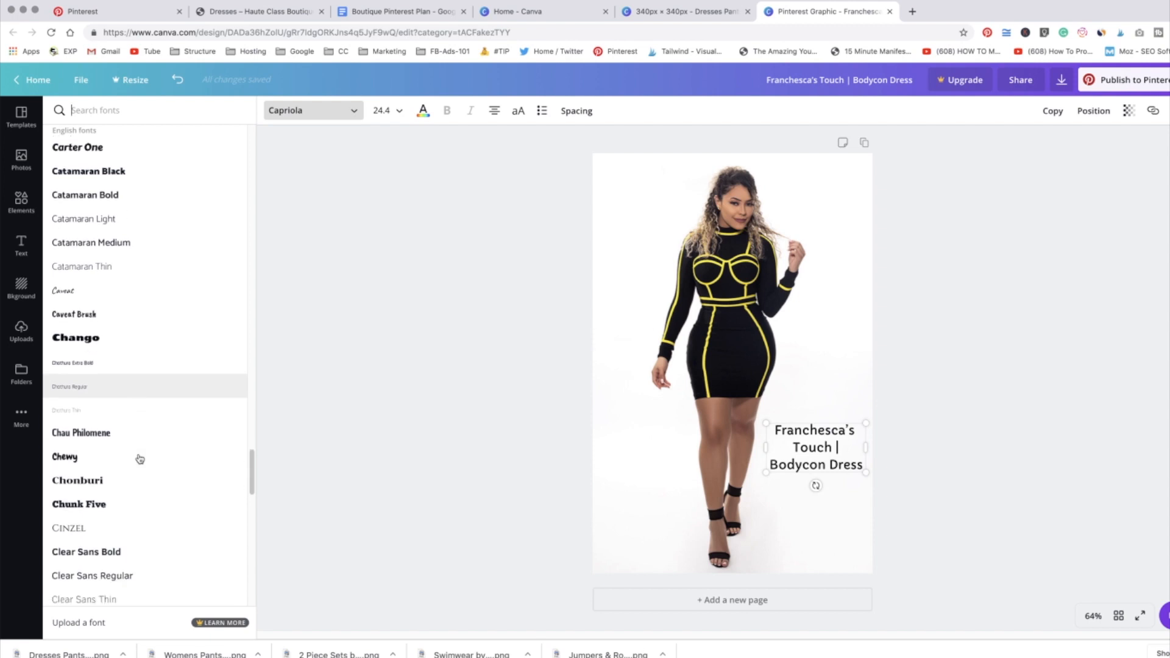
click(115, 414)
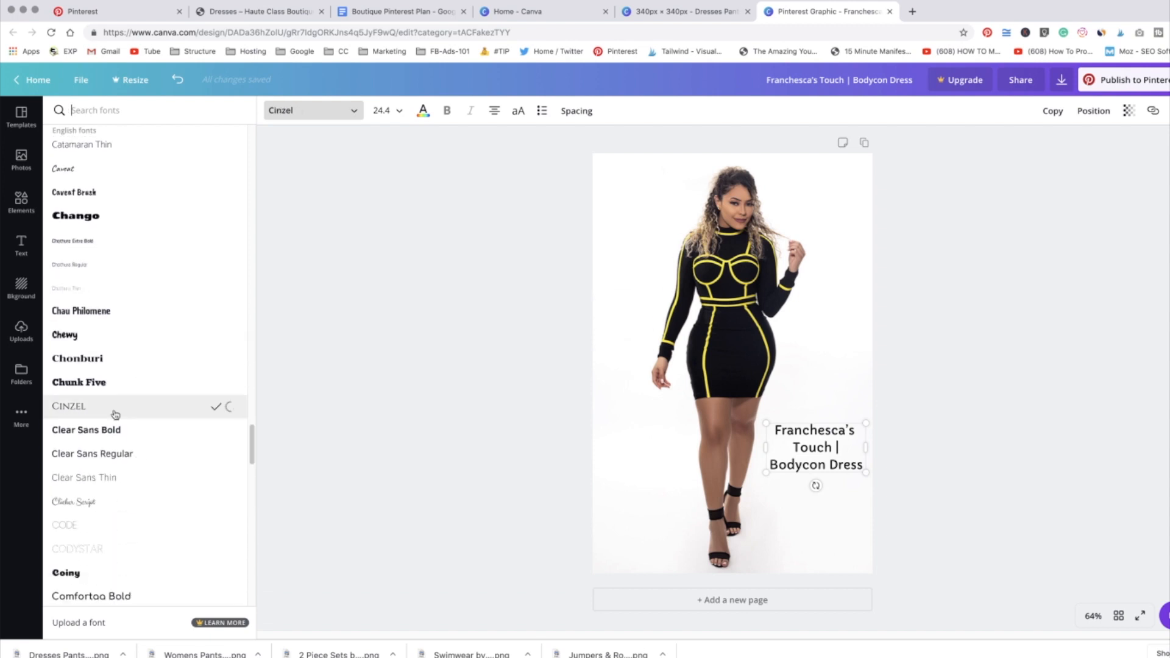
Remove the vertical bar from the heading and put "Bodycon Dress" on its own line below "Franchesca's Touch".
click(849, 448)
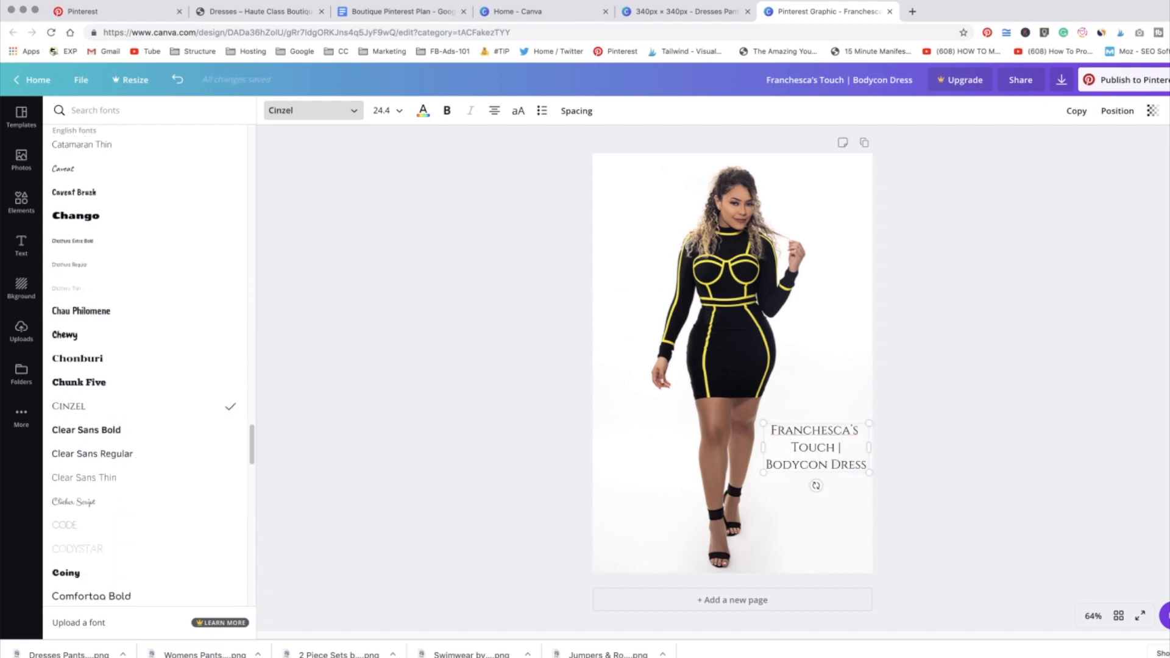
key(BackSpace)
key(BackSpace)
click(831, 462)
key(Return)
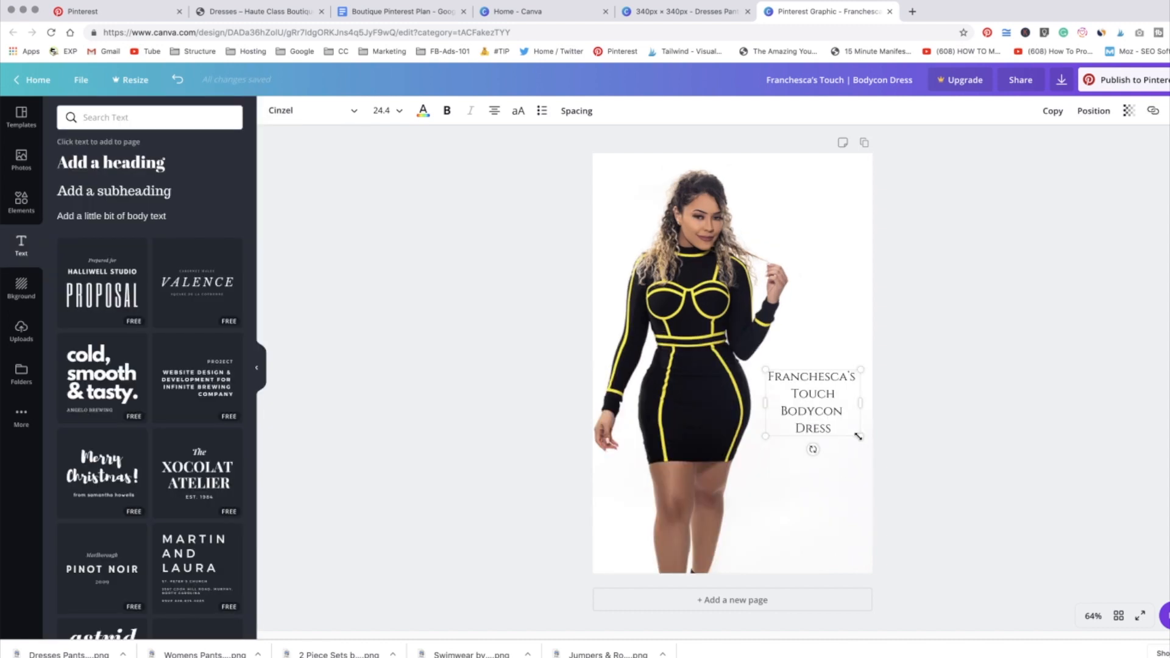
click(481, 372)
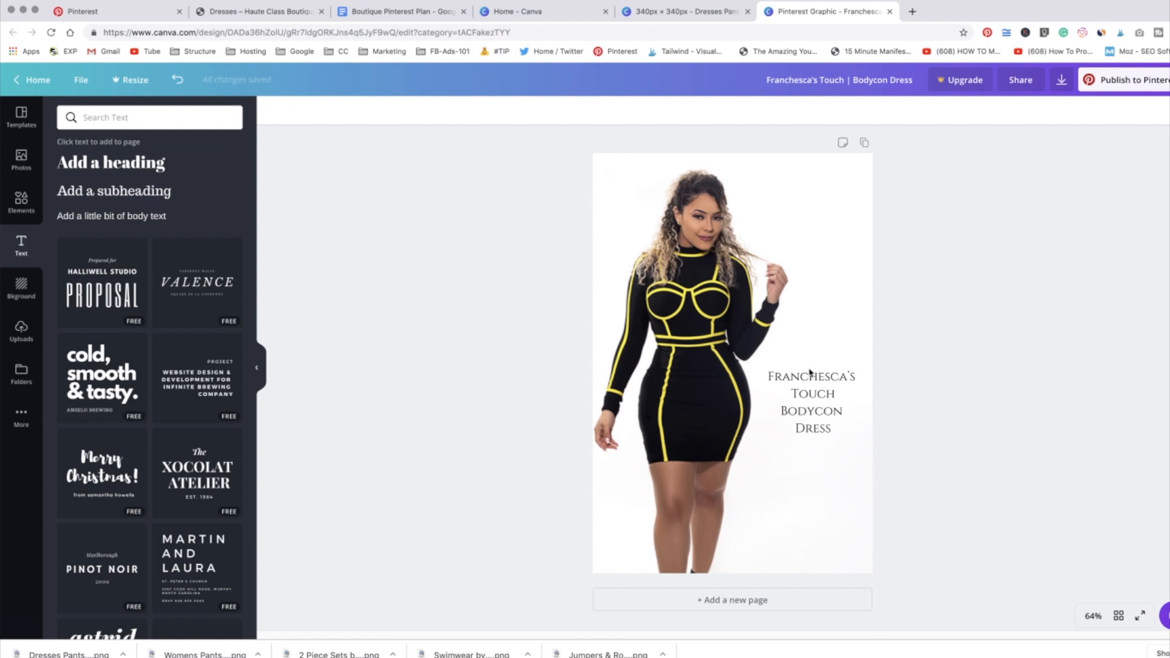
Move the heading slightly lower in the white space beside the model's hips.
click(817, 411)
drag(803, 397, 806, 408)
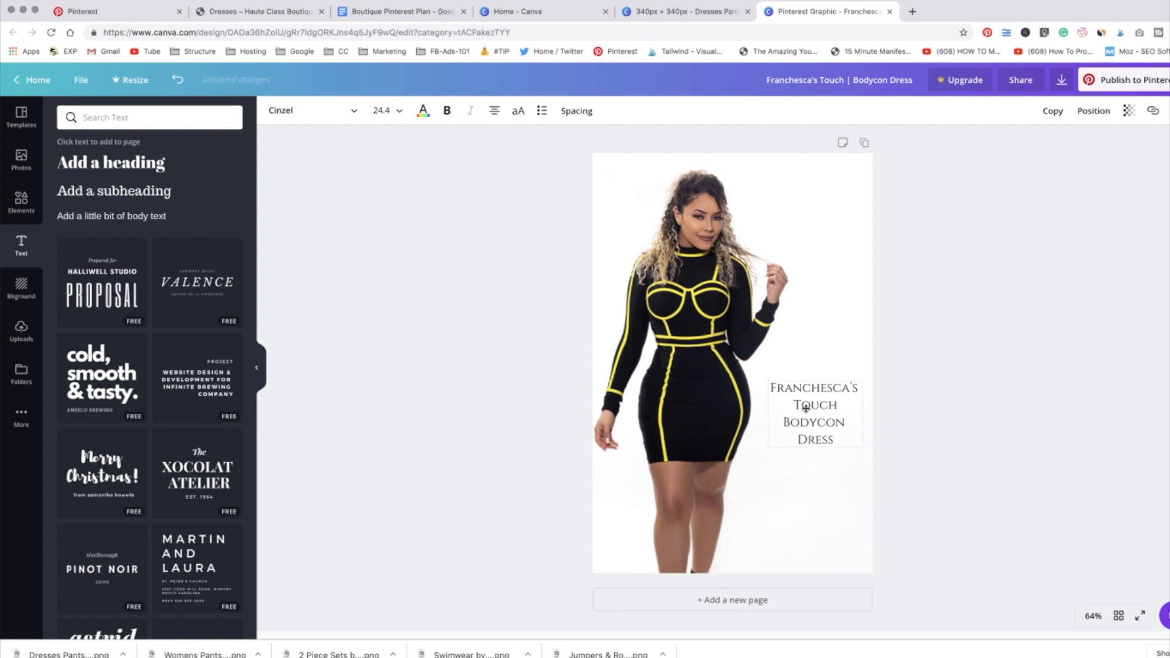
click(505, 370)
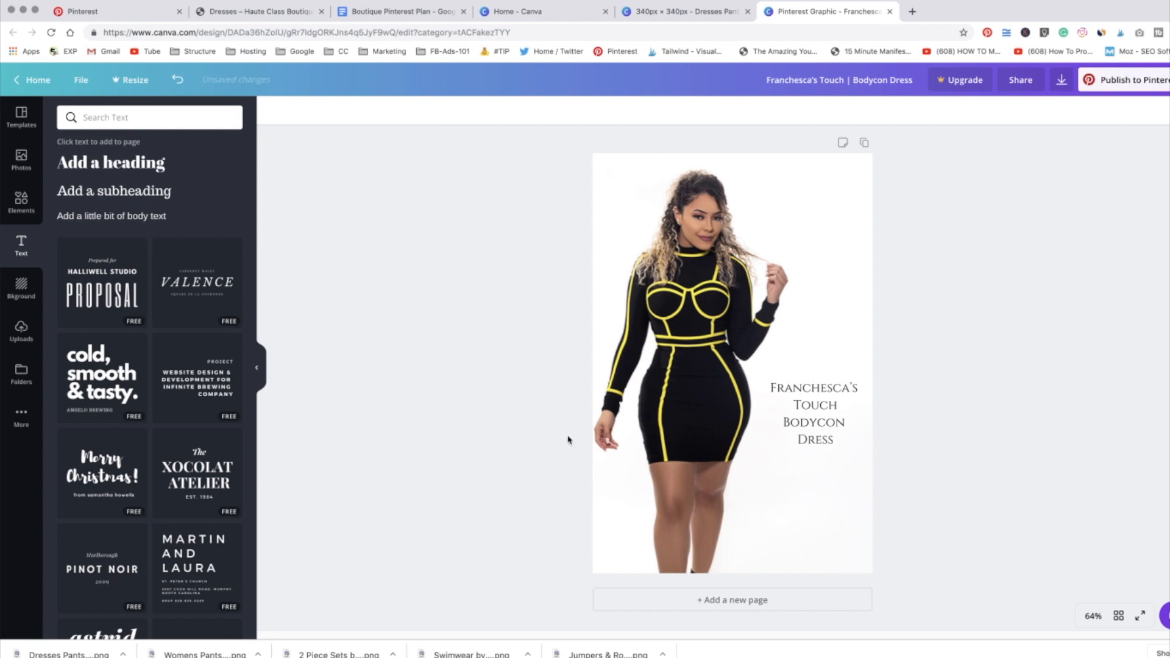
Adjust the dress photo's crop so the model appears slightly larger on the page.
double_click(651, 428)
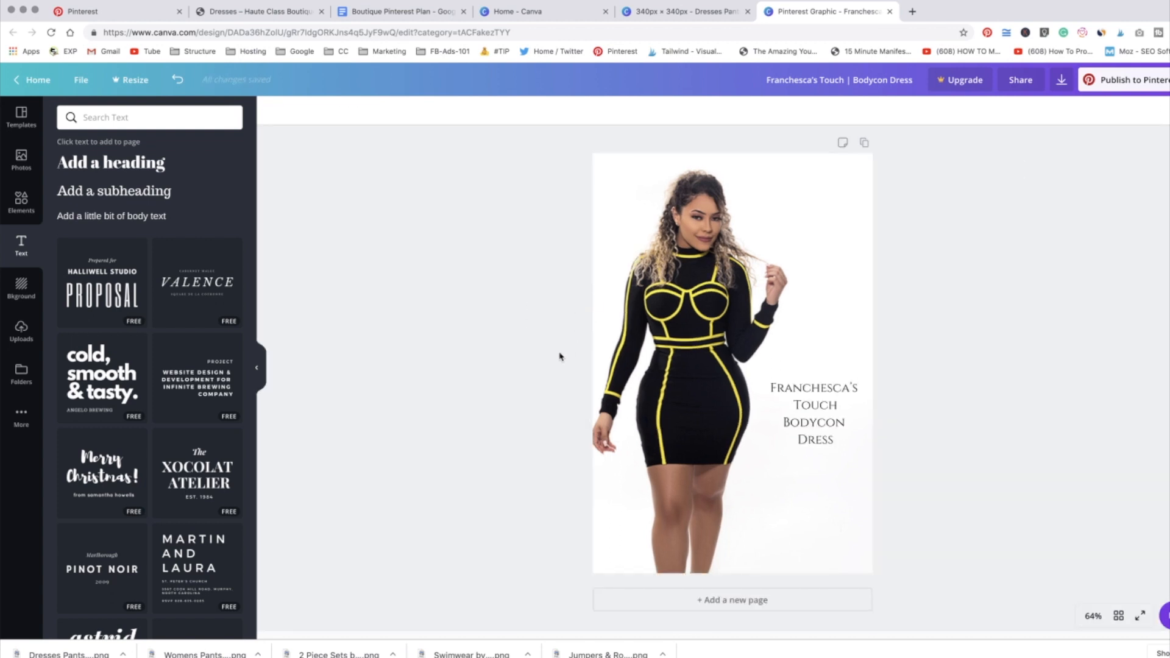
click(637, 369)
click(373, 311)
Rename the design "Franchesca's Touch Bodycon Dress by Haute Class".
click(845, 80)
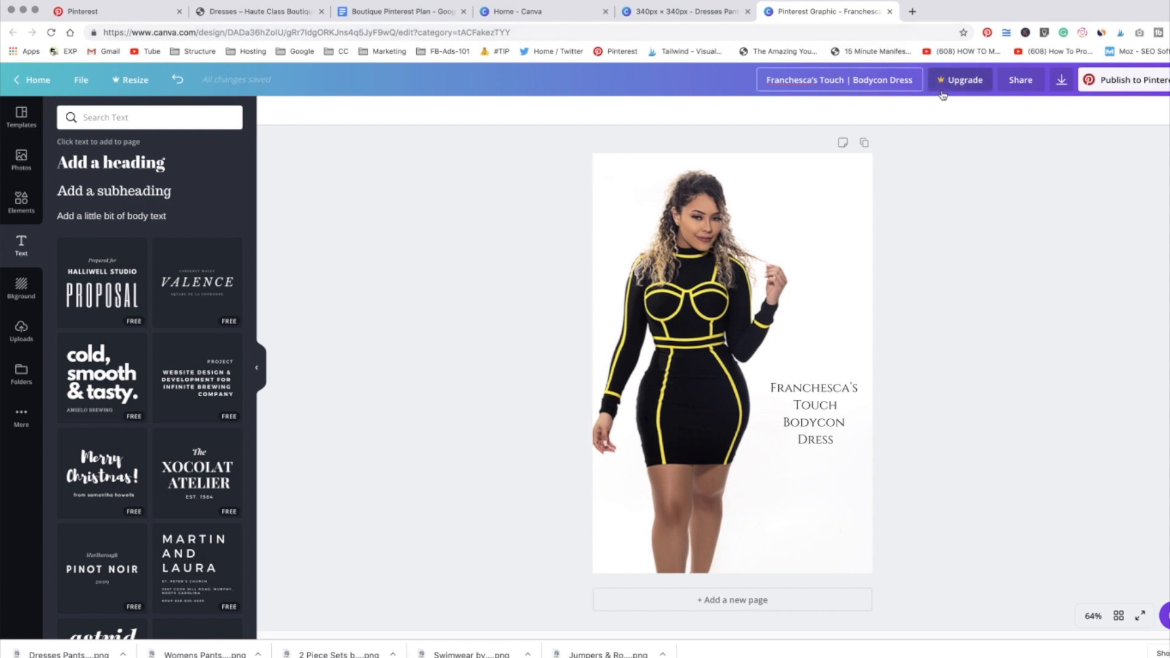
key(BackSpace)
key(BackSpace)
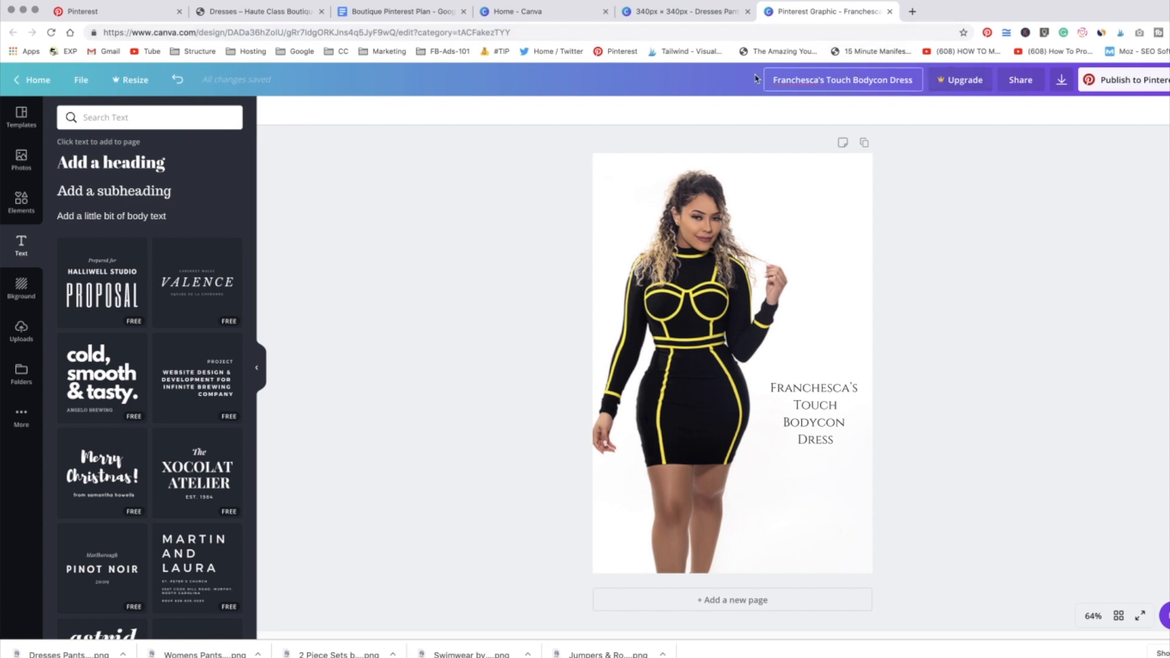
drag(771, 81, 1006, 86)
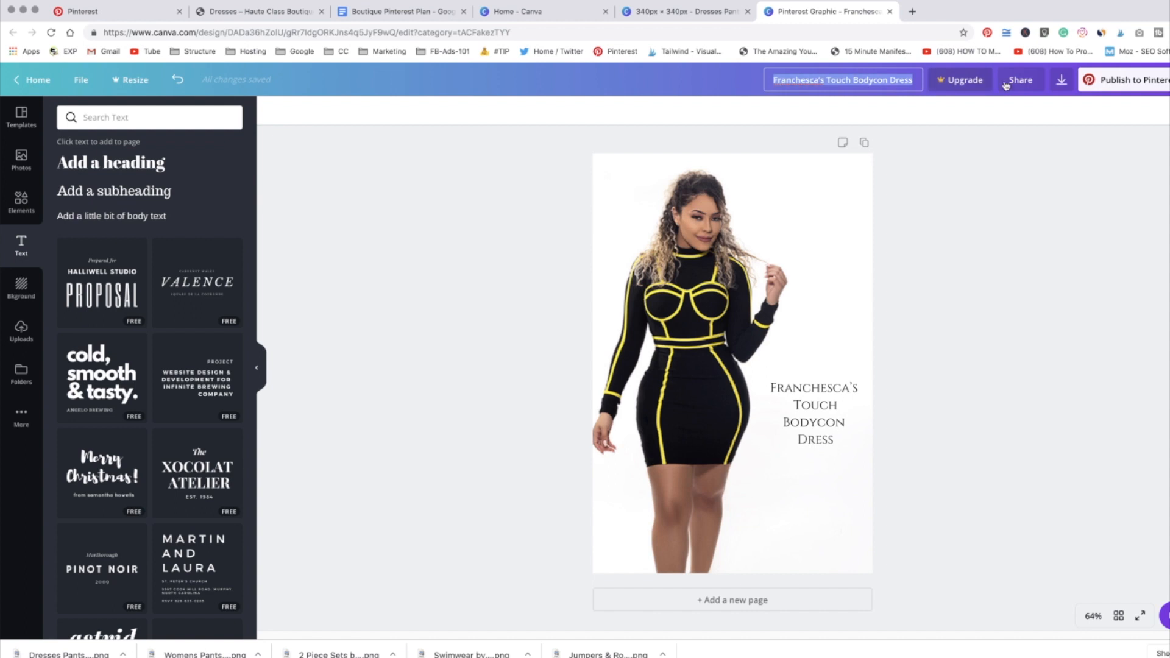
click(915, 83)
text(by)
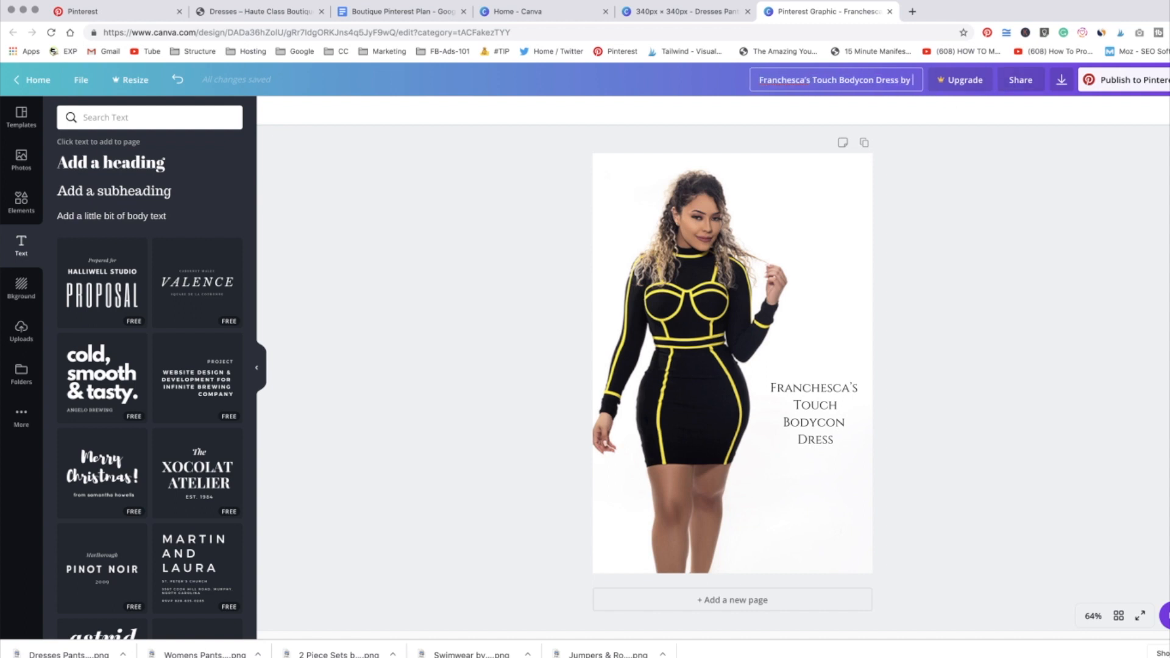
text( Haute)
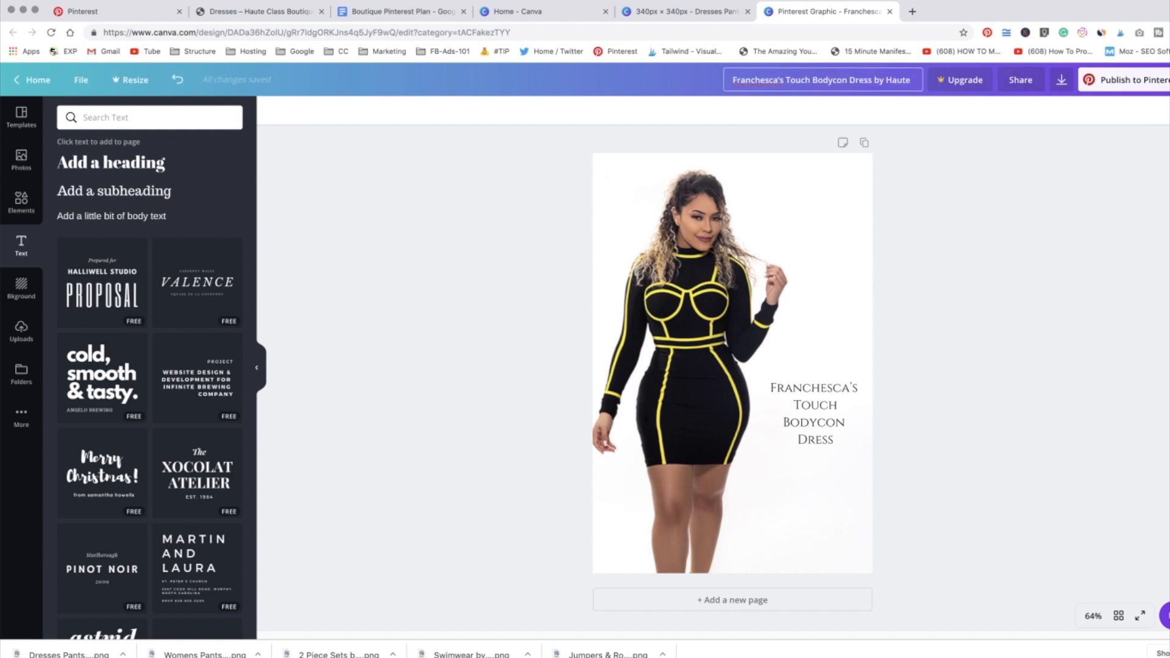
text( Class)
key(Return)
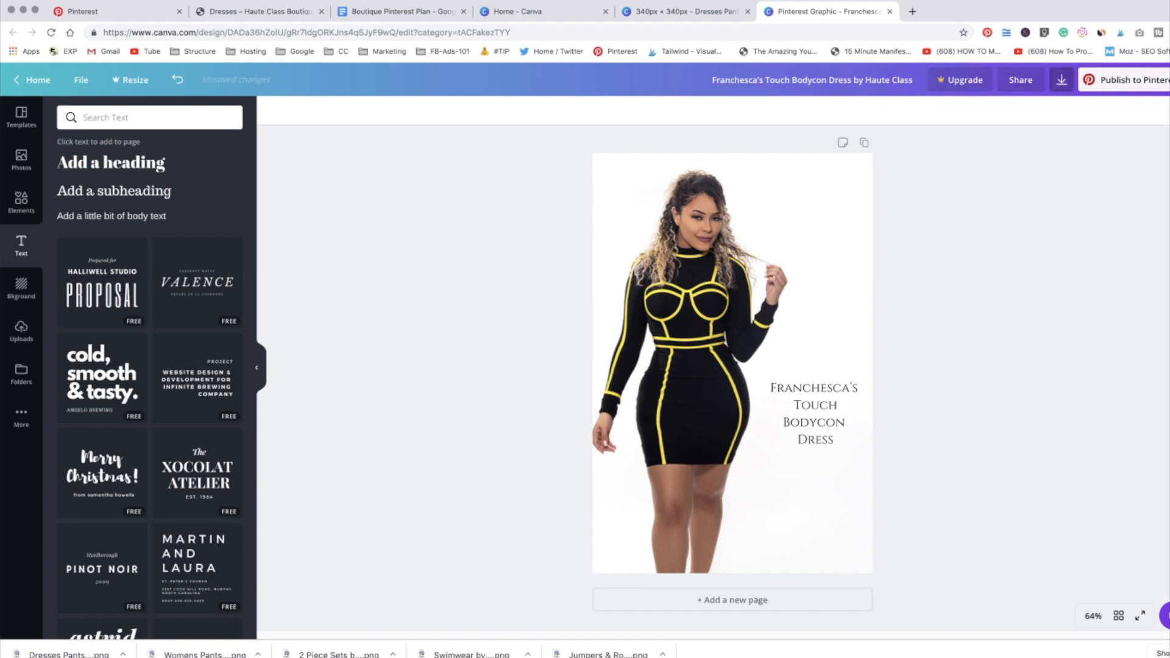
Download the design as a PNG, save it to the Desktop and dismiss the Canva Pro offer.
click(1061, 80)
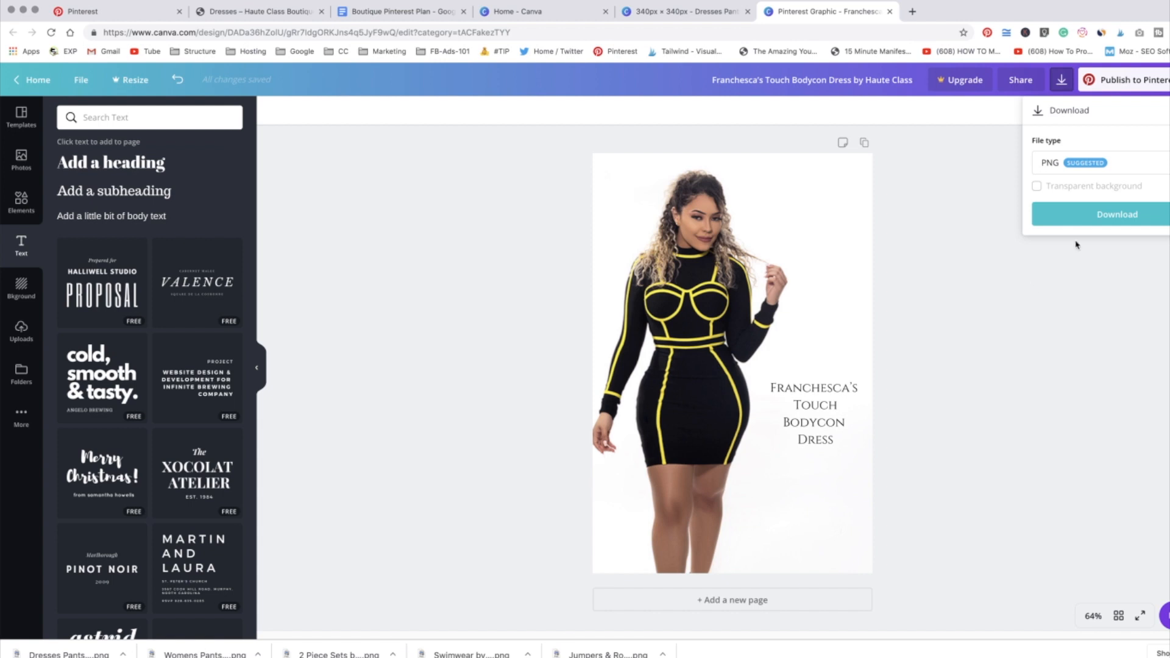
click(1125, 215)
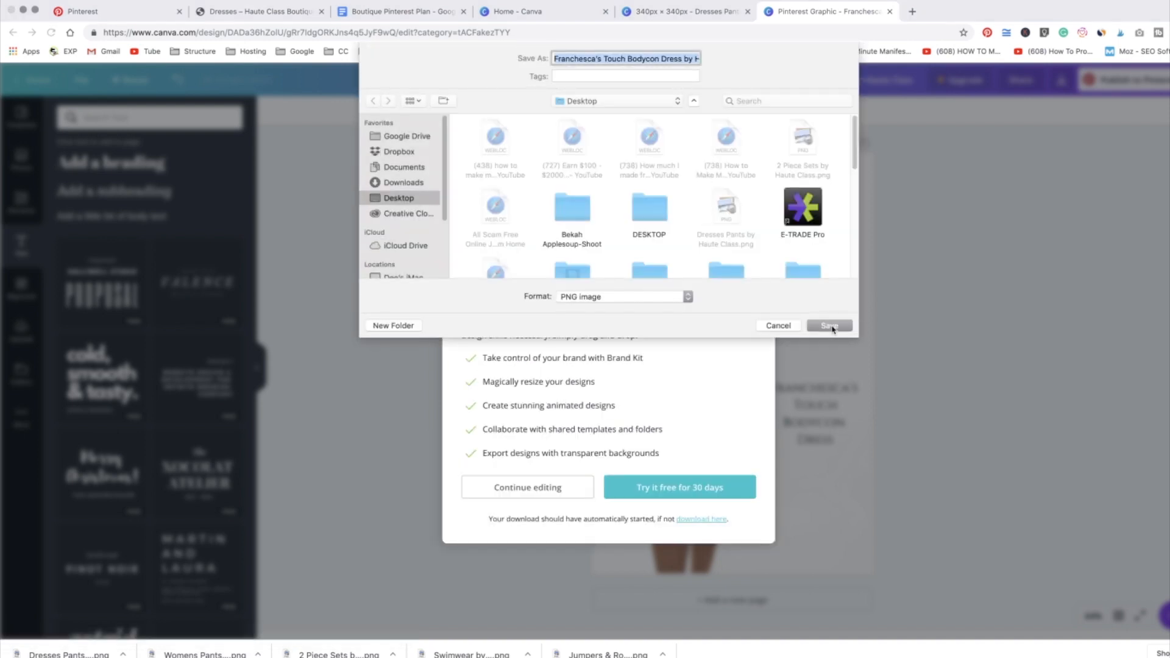
click(831, 326)
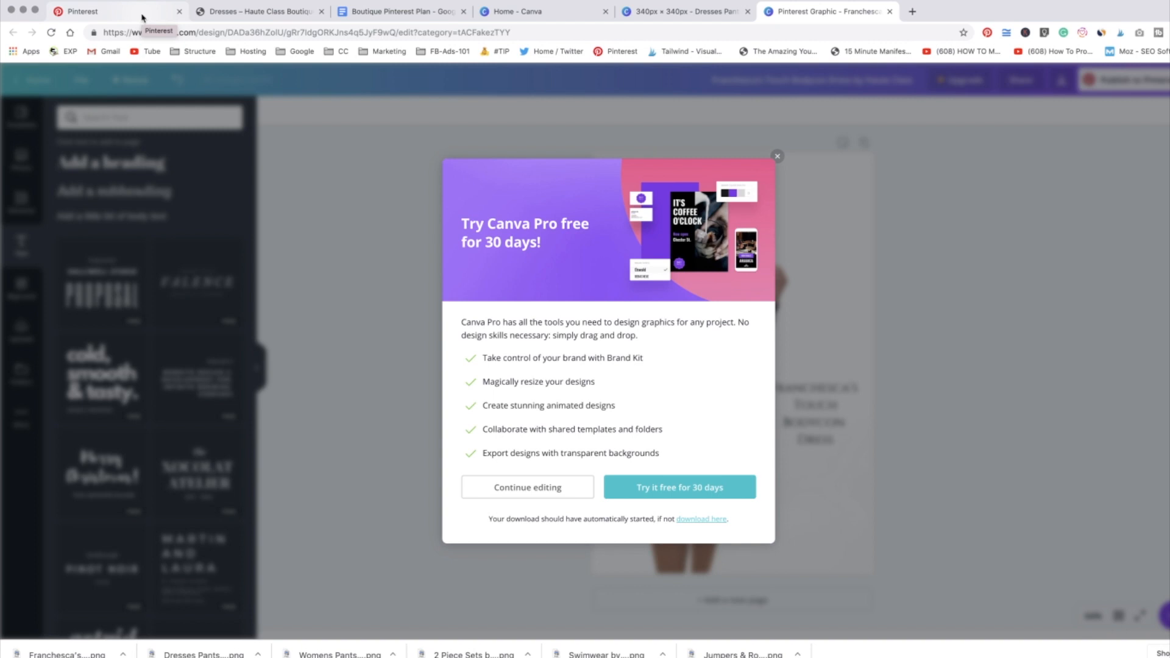
click(778, 156)
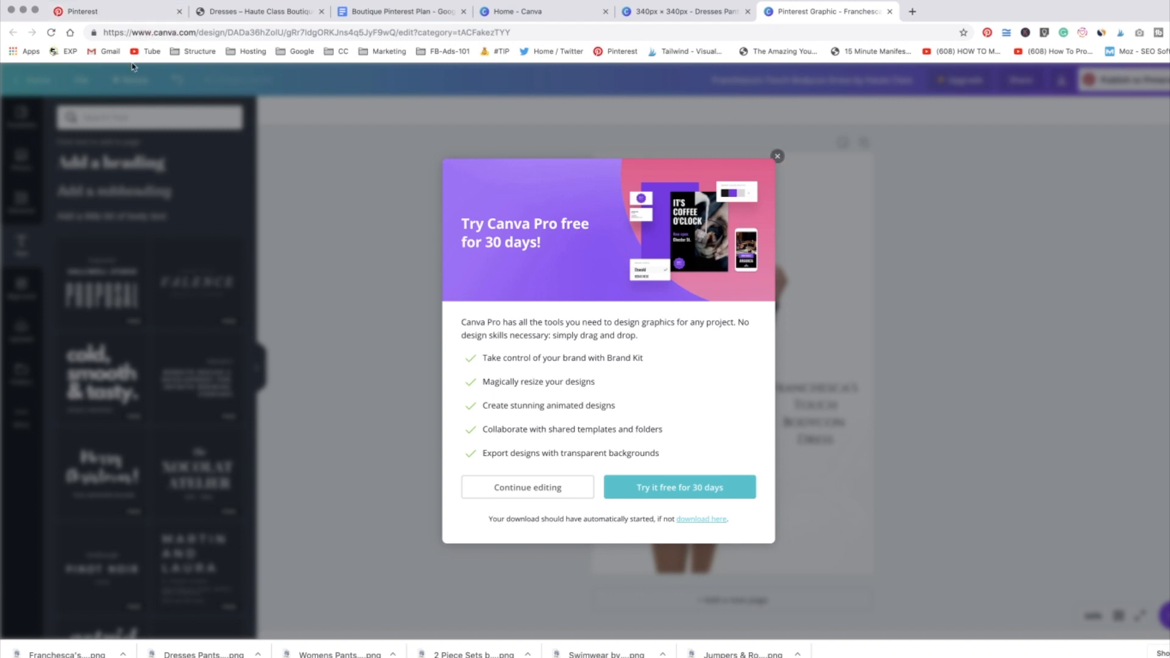
Switch to Pinterest and start a Pin titled "Franchesca's Touch | Bodycon Dress" with the downloaded graphic and product description.
click(107, 13)
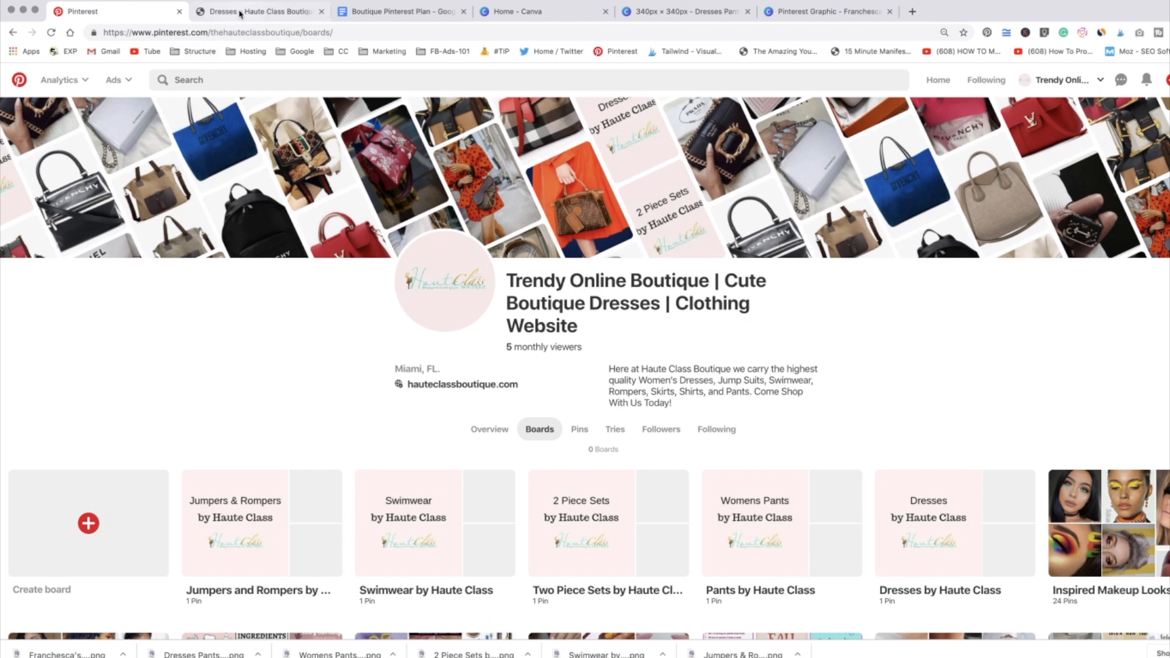
click(1167, 80)
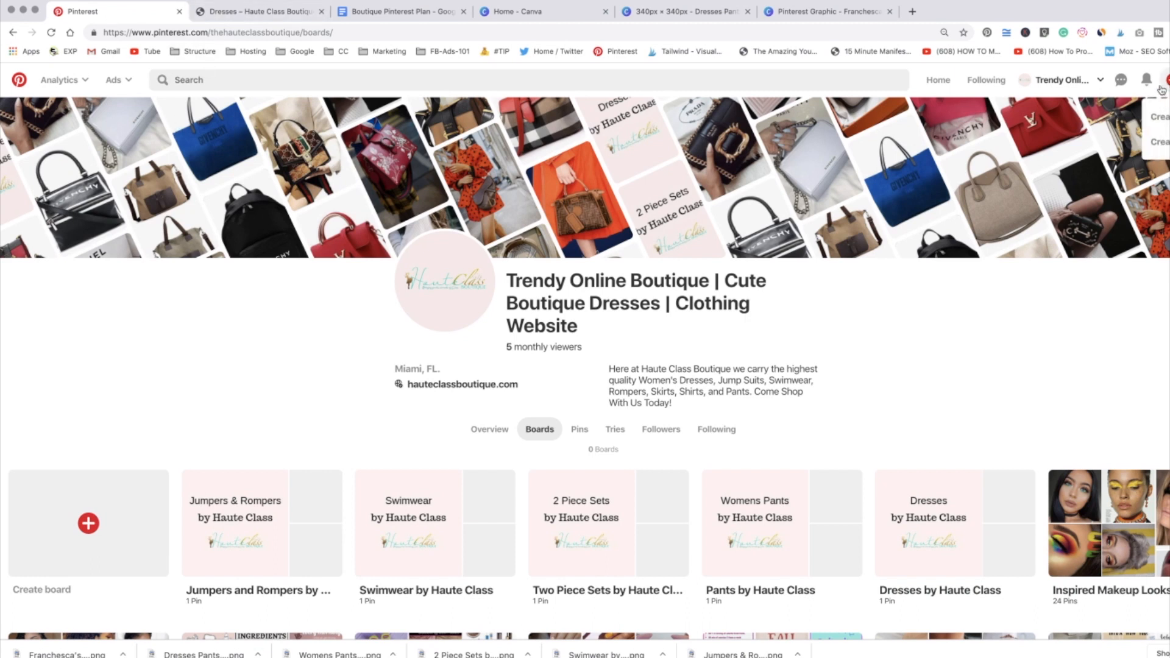
click(1159, 116)
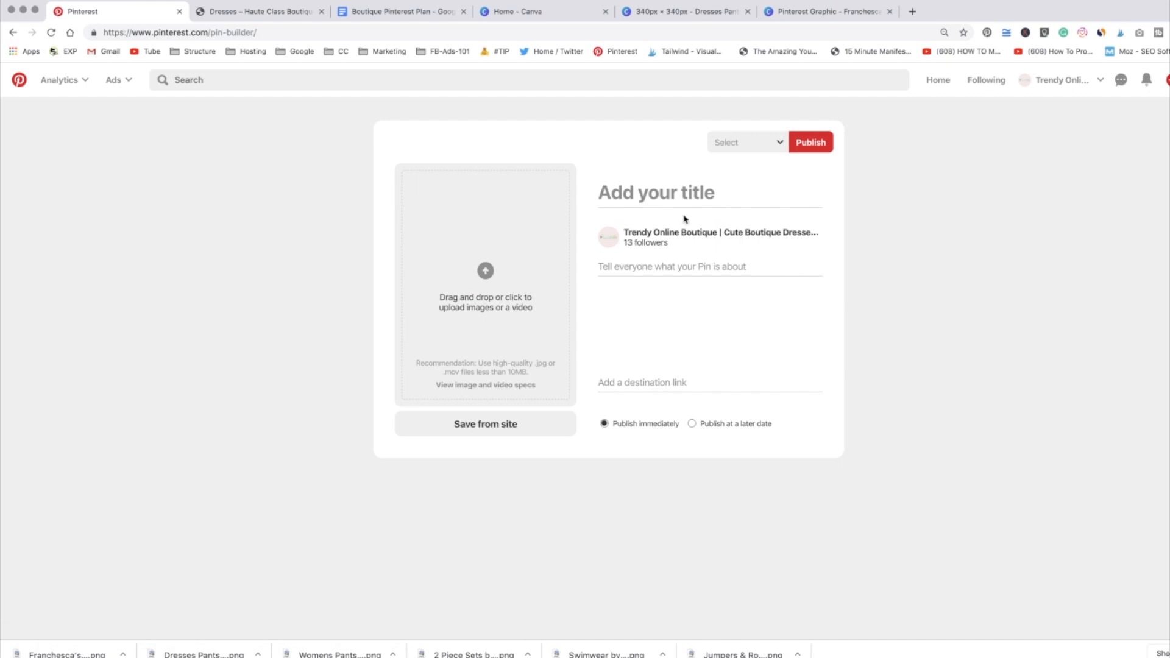
click(646, 194)
text(Franchesca’s Touch | Bodycon Dress)
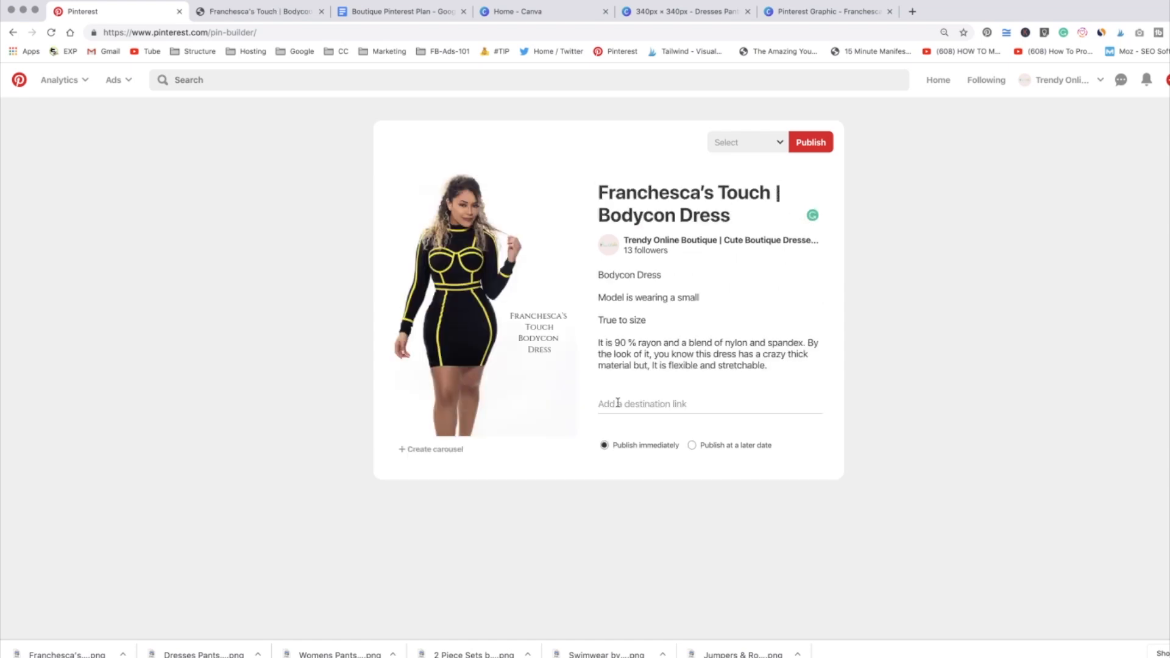
Paste the dress's product page link on hauteclassboutique.com as the Pin's destination link.
click(618, 403)
right_click(615, 403)
click(668, 481)
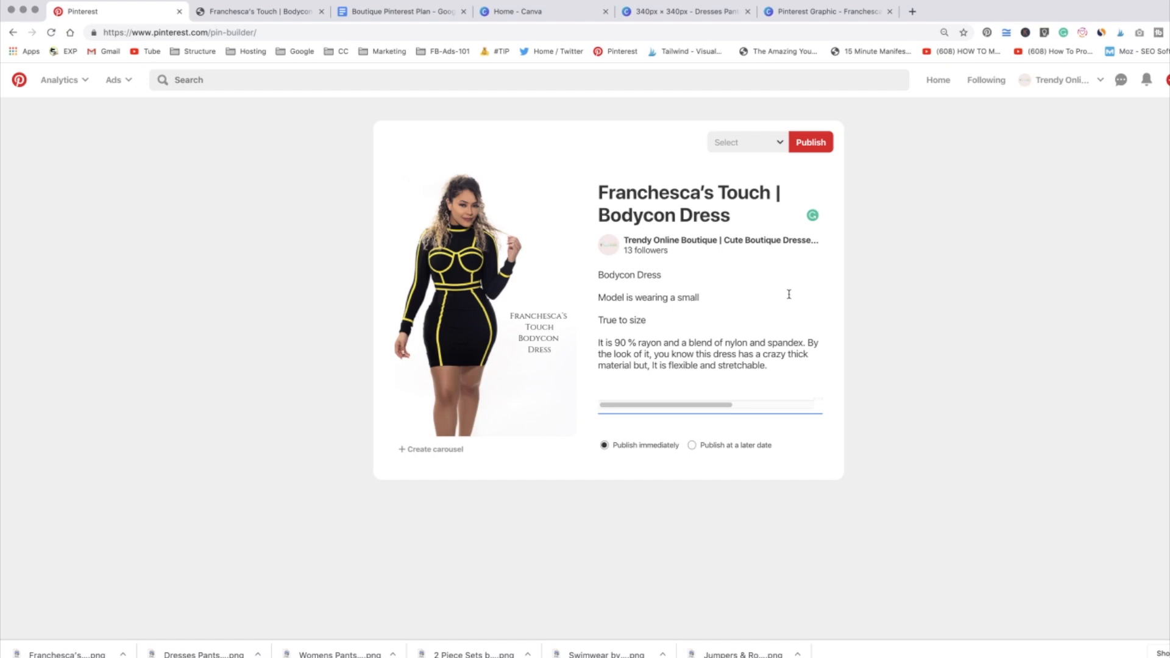
Assign the Pin to the "Dresses by Haute Class" board and publish it immediately.
click(780, 150)
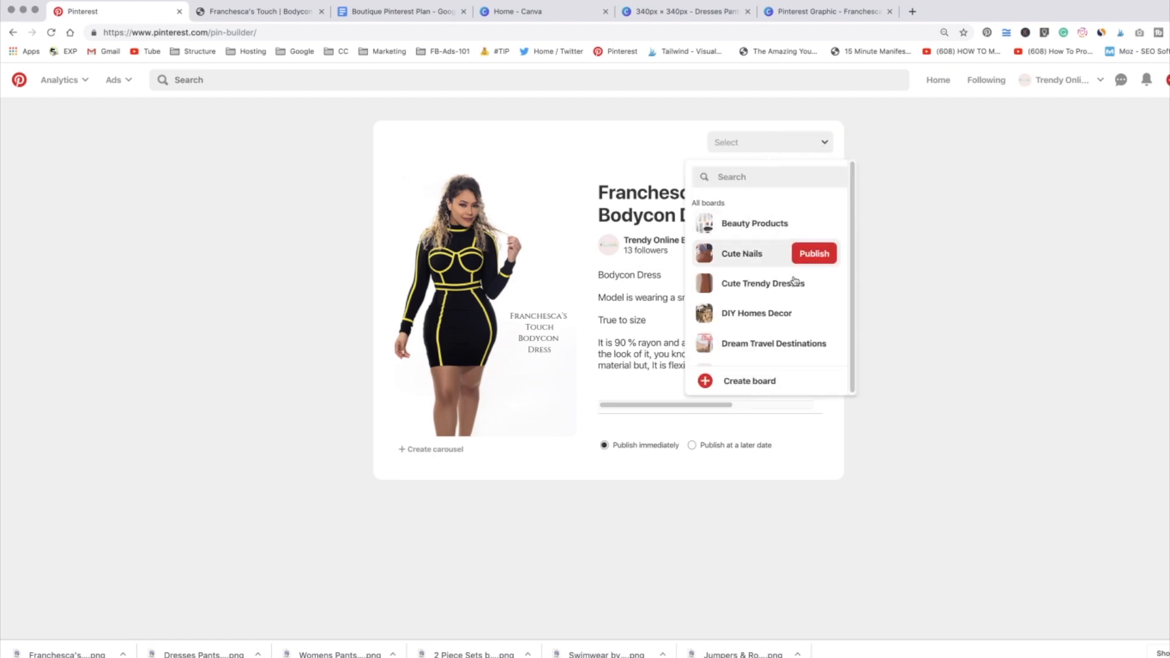
scroll(802, 342, down, 4)
scroll(802, 342, up, 1)
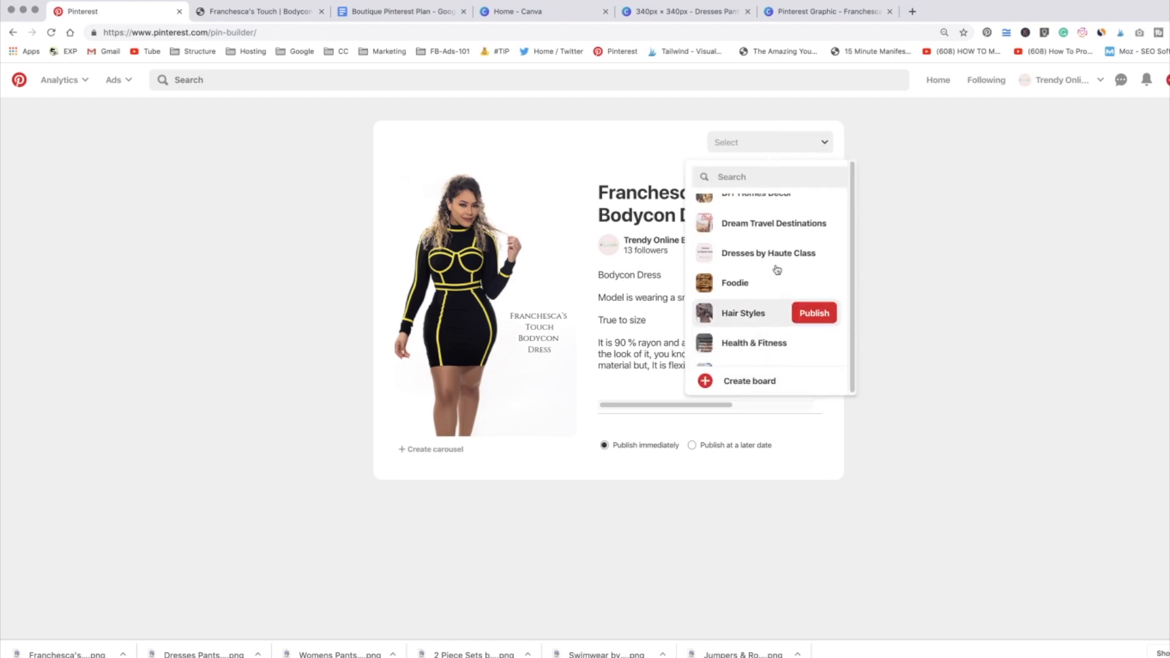
click(773, 254)
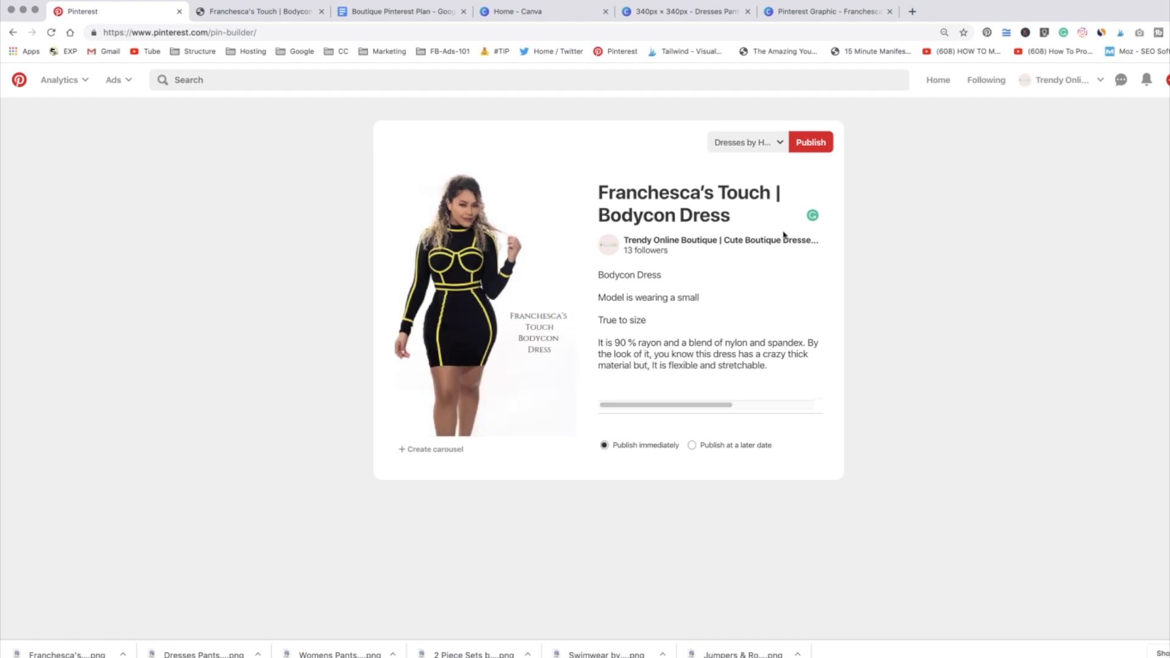
click(813, 142)
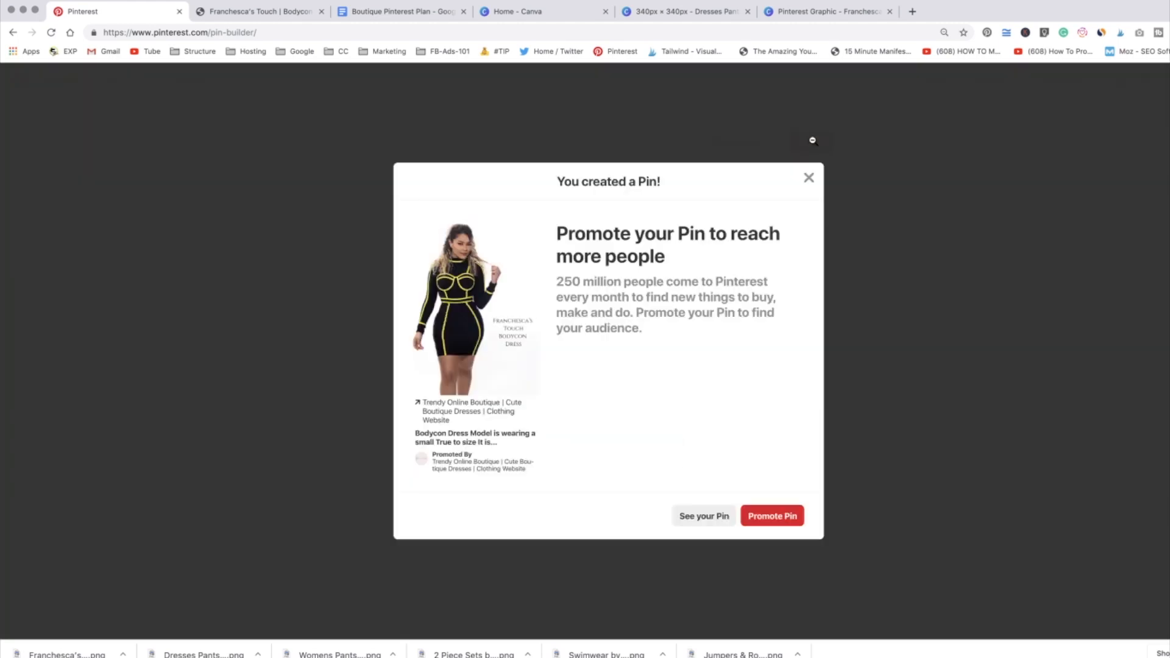
View the published bodycon dress Pin and leave its page for the boutique's profile.
click(701, 518)
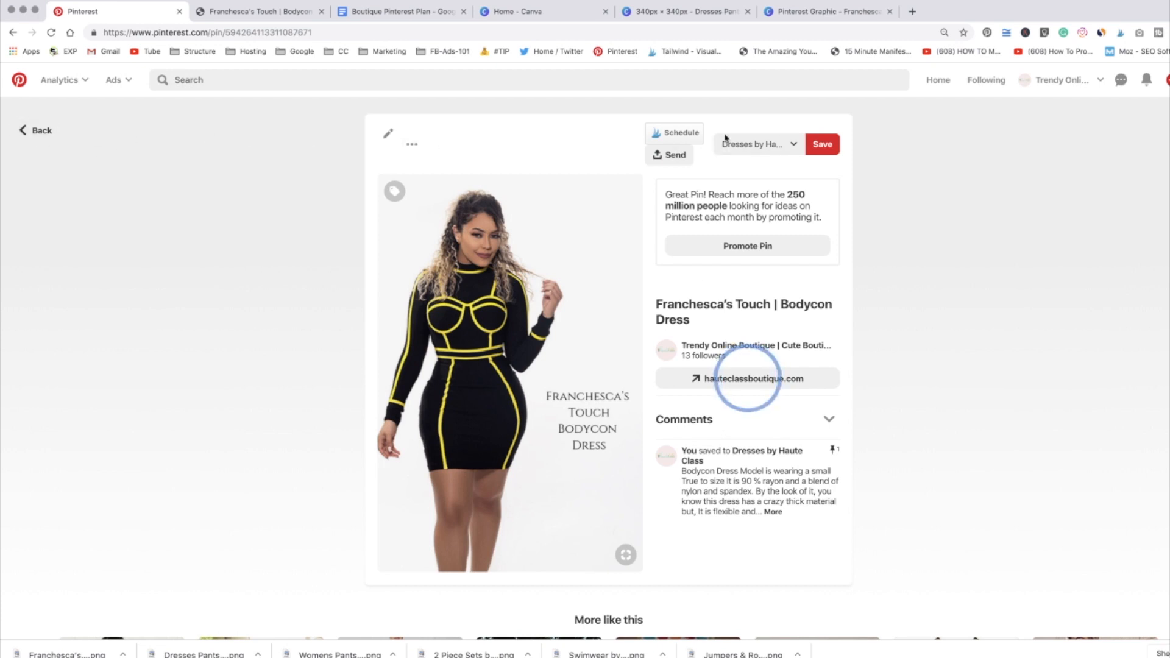
click(39, 144)
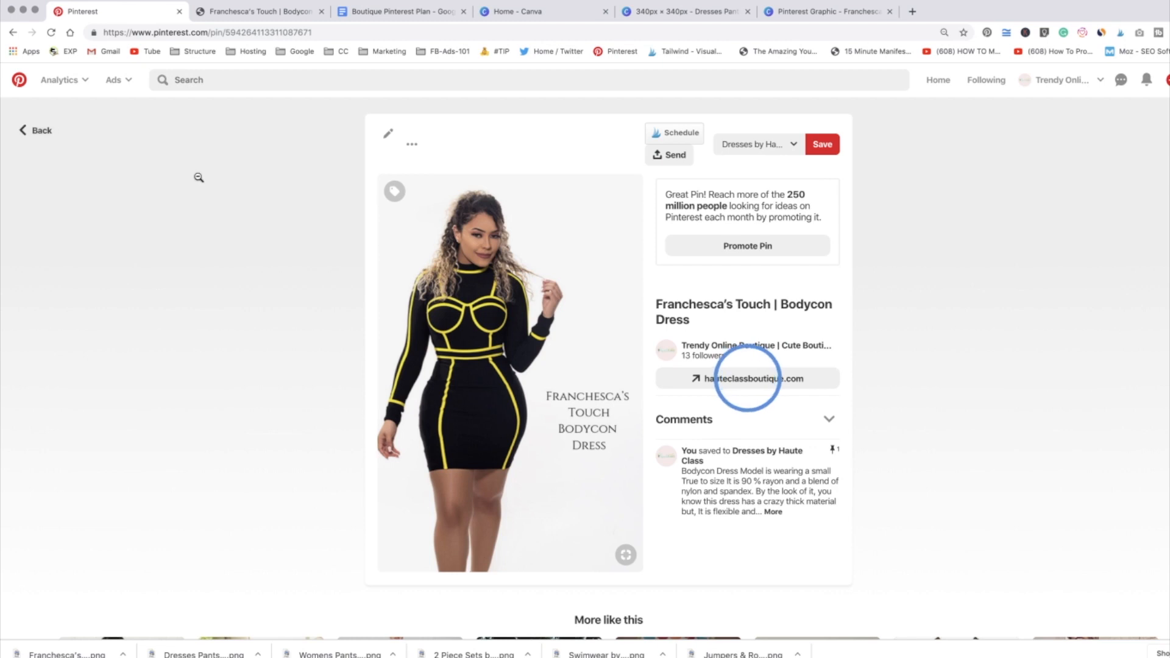
click(19, 80)
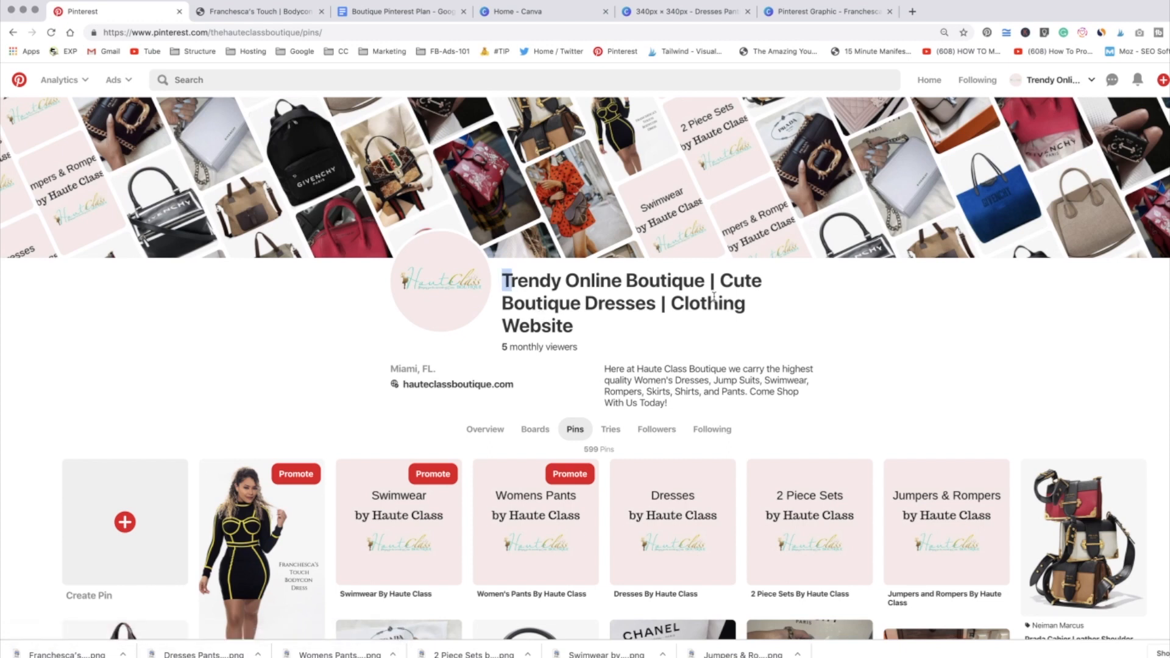
Highlight the keyword-rich profile name on the boutique's Pinterest page to examine its wording, and clear the selection.
drag(503, 280, 759, 308)
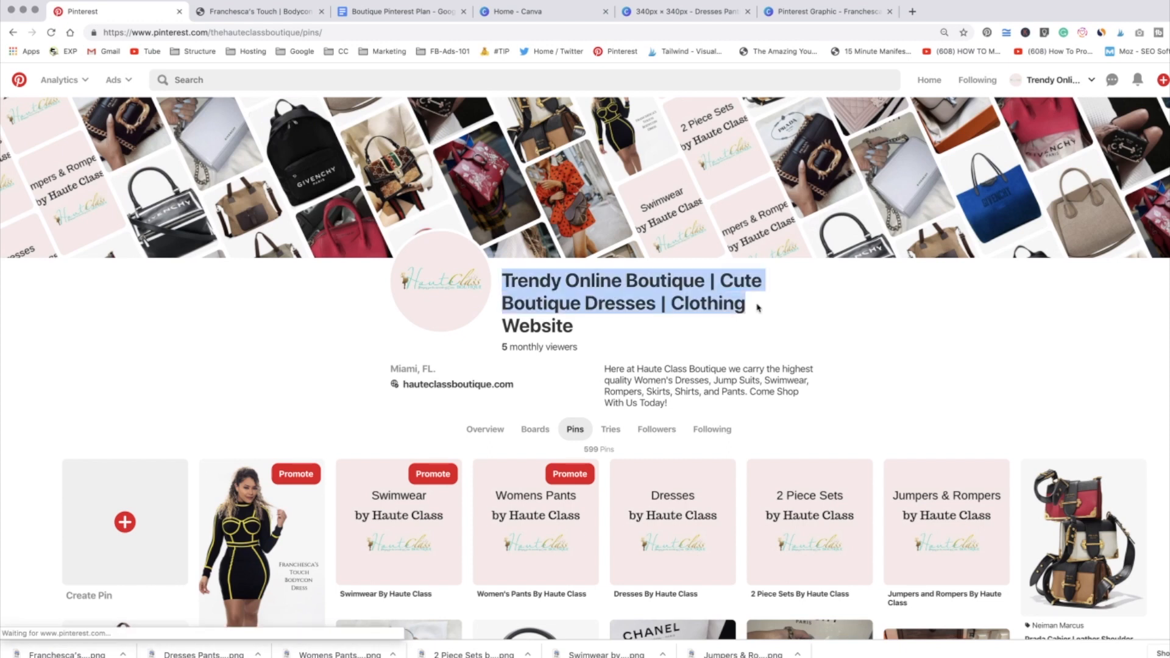
drag(582, 331, 503, 279)
click(571, 327)
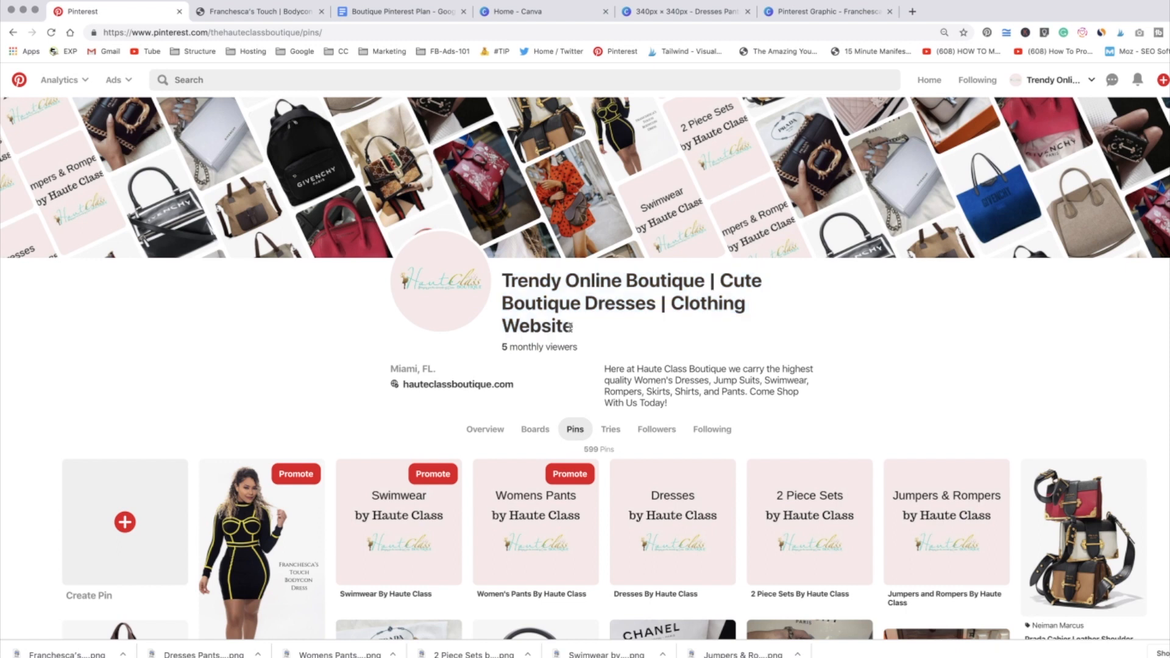
drag(571, 328, 502, 279)
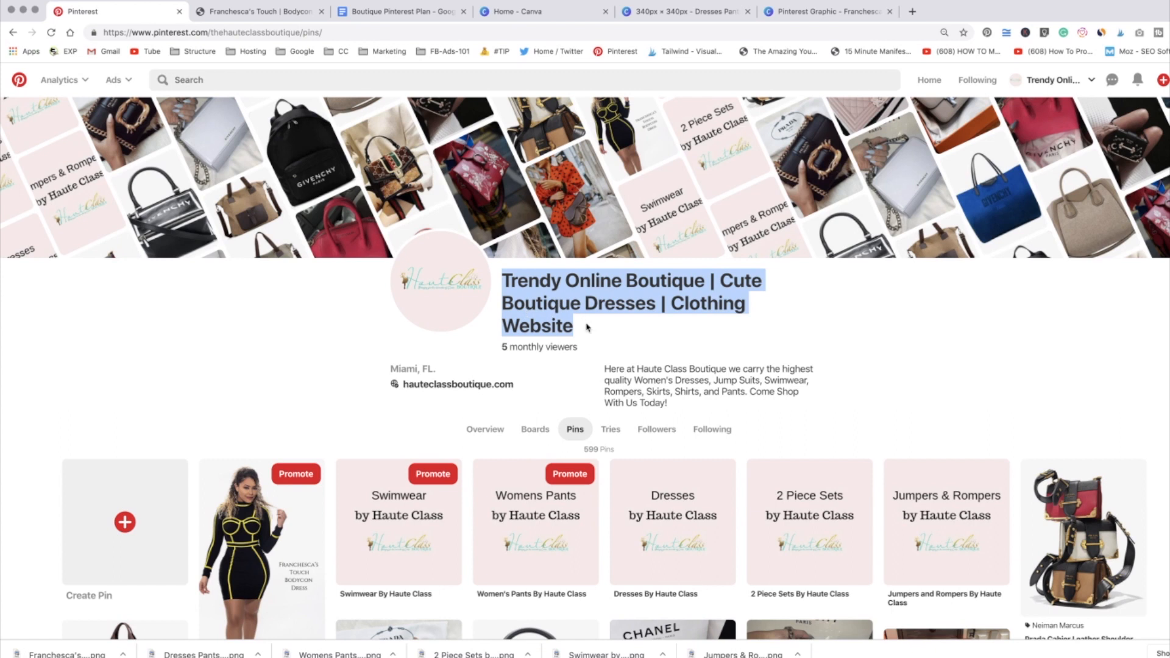
click(454, 283)
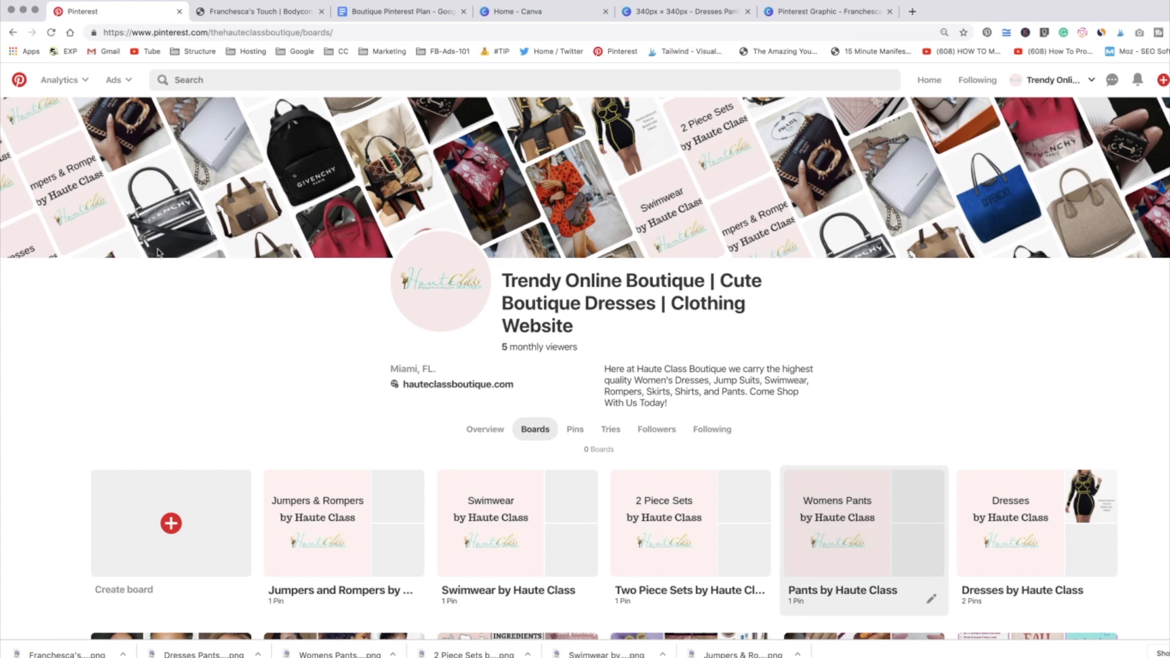
Switch to Google Docs and review the "Boutique Pinterest Plan" and the day-by-day steps in "Hornest the Power Of Pinterest".
click(396, 14)
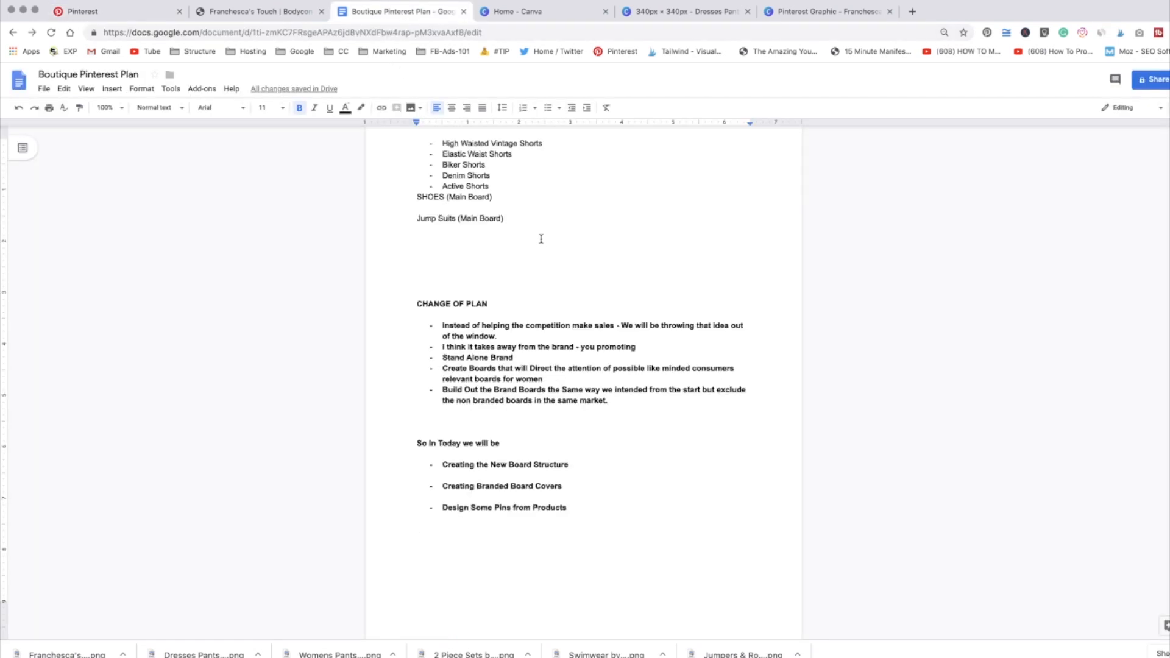
scroll(541, 238, up, 10)
scroll(542, 242, down, 8)
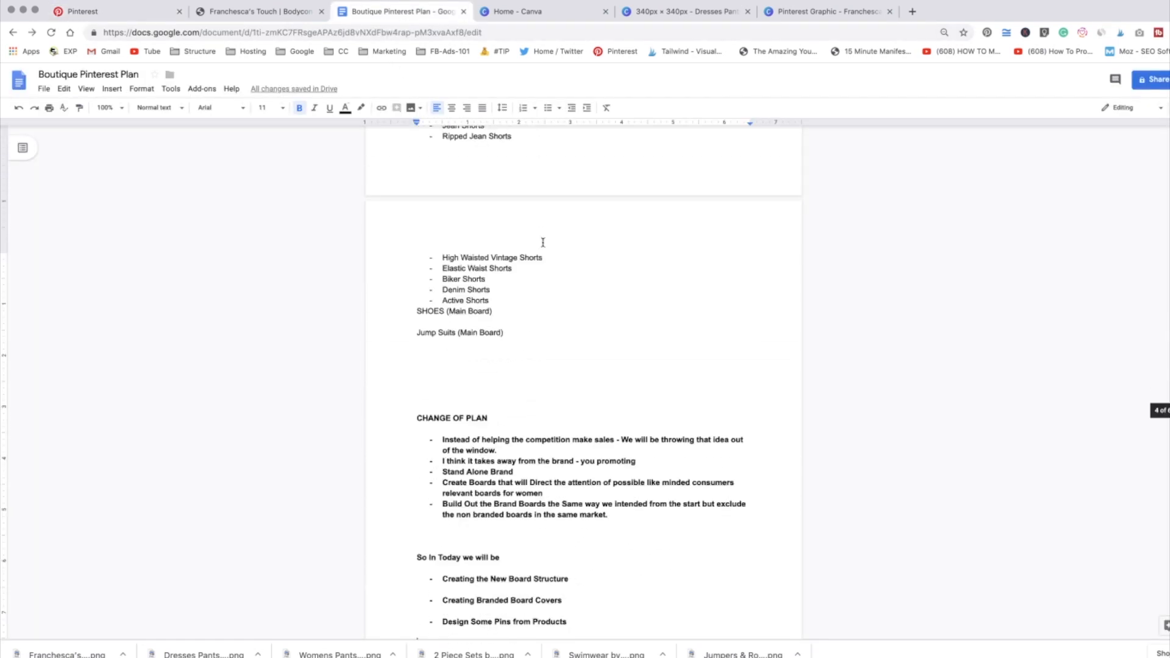
scroll(543, 242, down, 8)
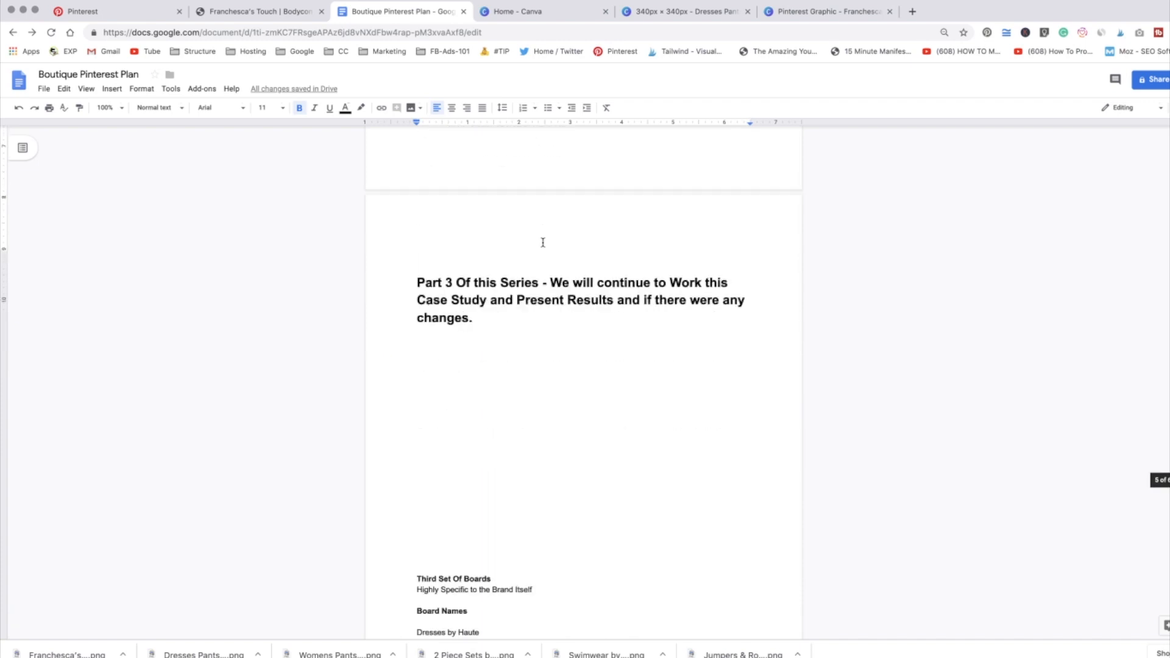
scroll(543, 243, down, 7)
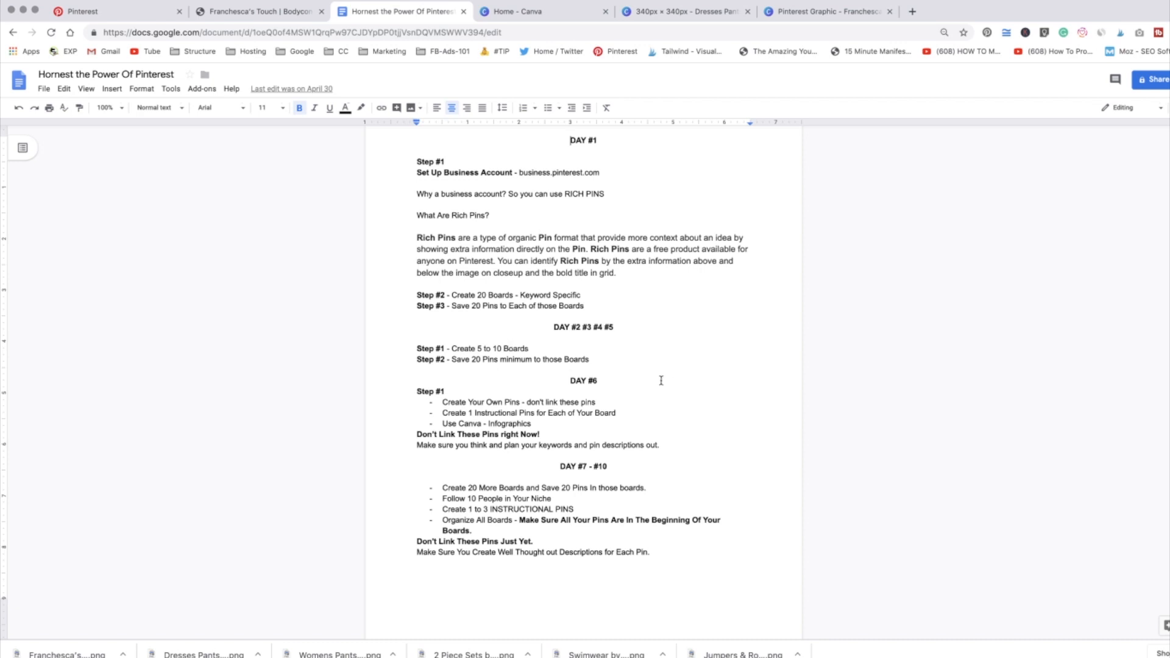
scroll(661, 381, up, 1)
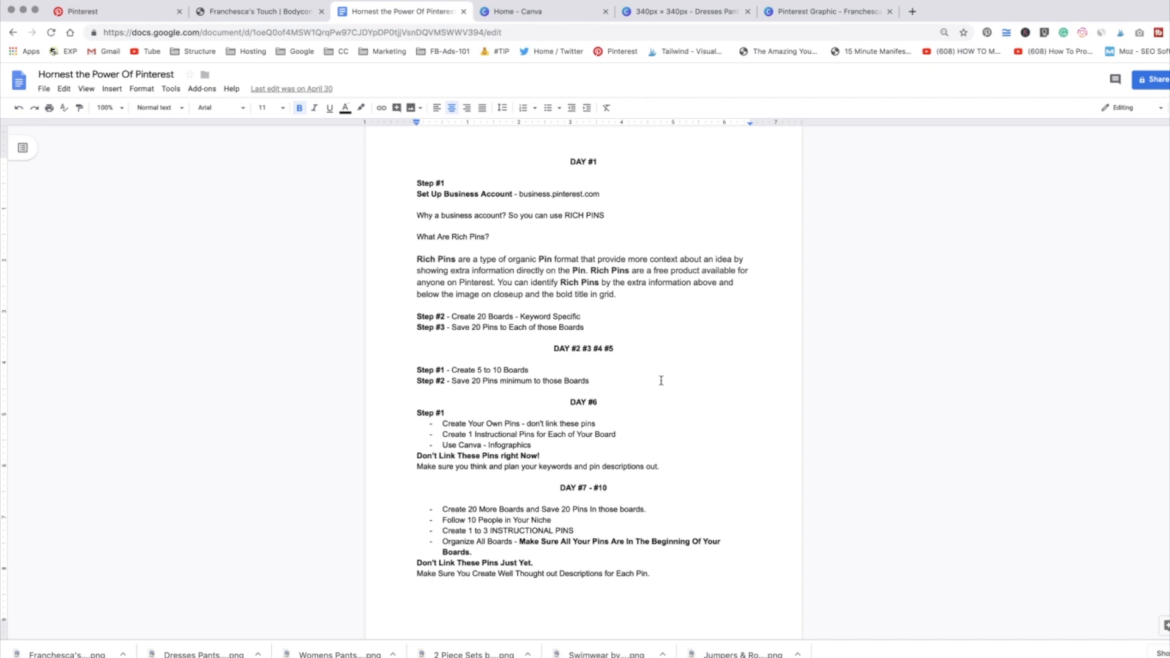